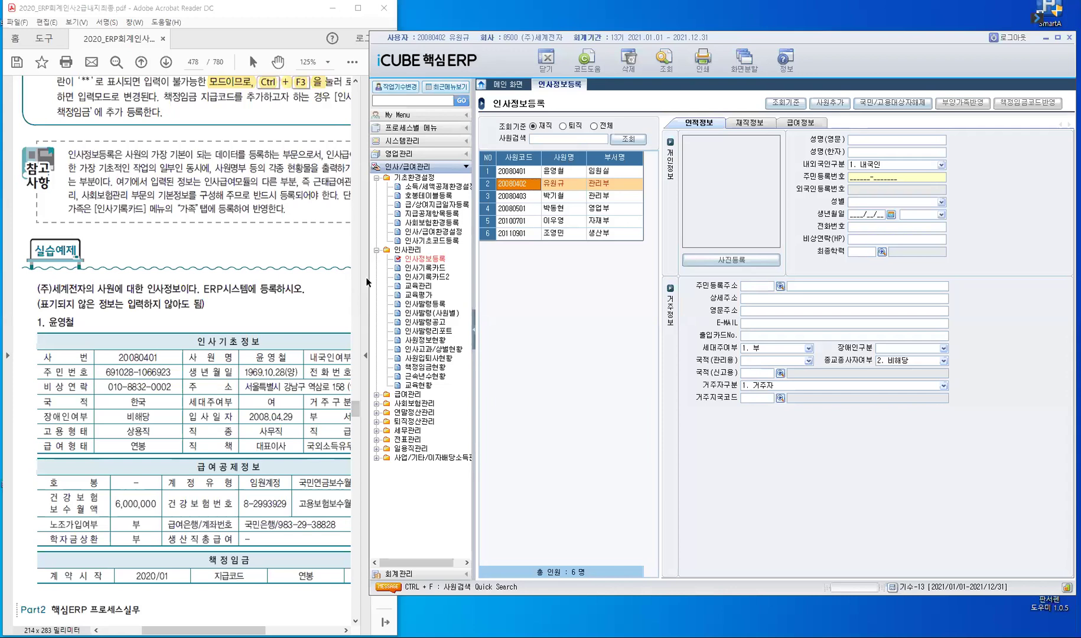
Step: Shrink the ERP window from its left edge so it sits right of the PDF workbook
{"action": "left_click_drag", "start_coordinate": [369, 280], "coordinate": [450, 283]}
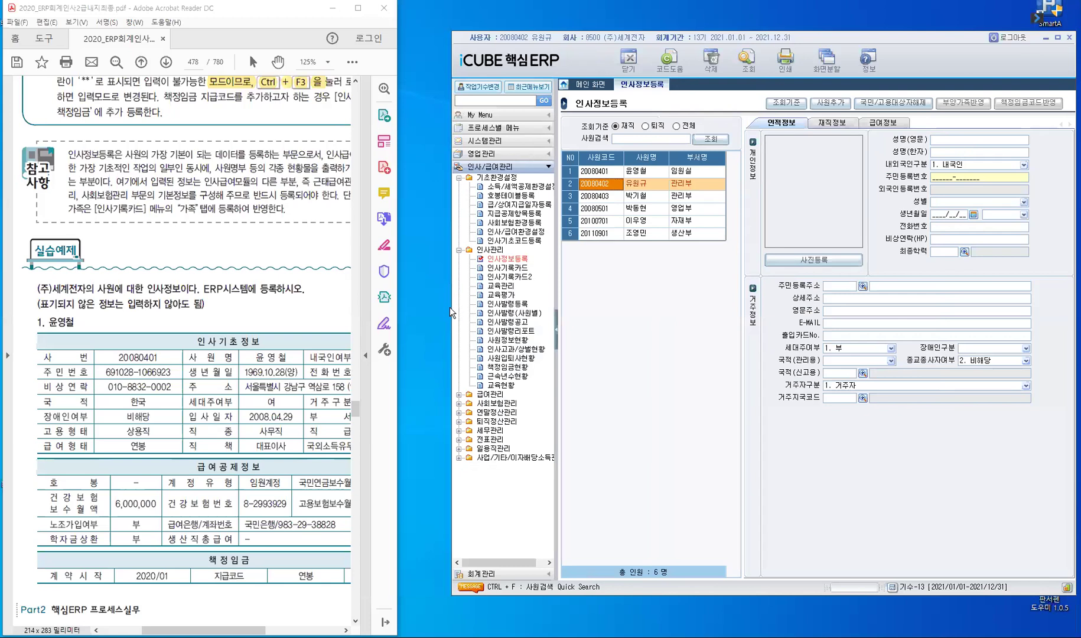
{"action": "left_click_drag", "start_coordinate": [536, 310], "coordinate": [539, 311]}
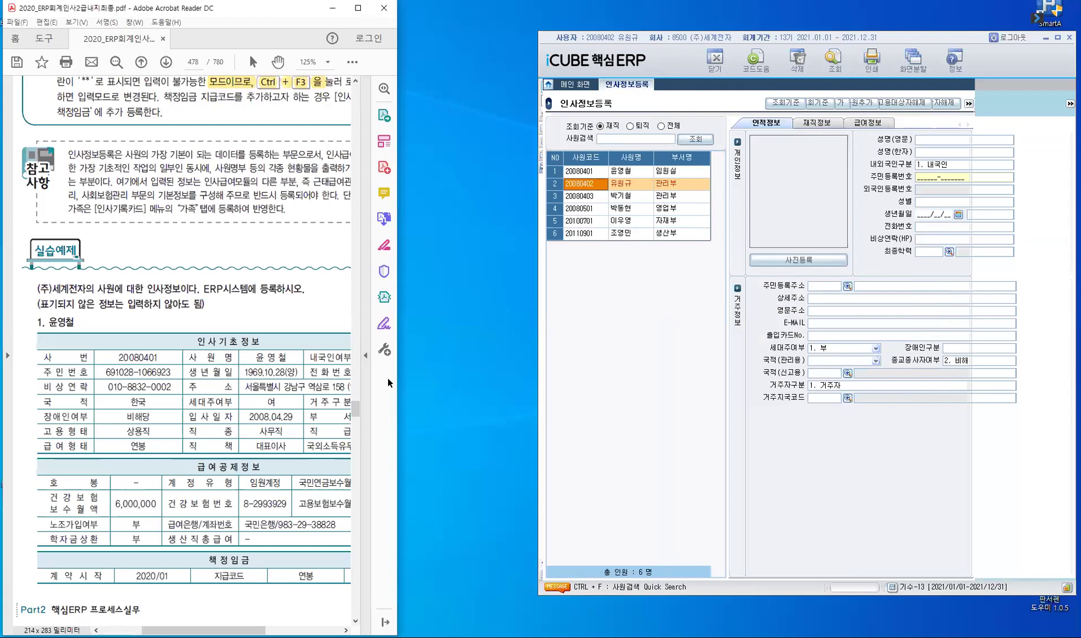
{"action": "scroll", "coordinate": [388, 377], "scroll_direction": "down", "scroll_amount": 10}
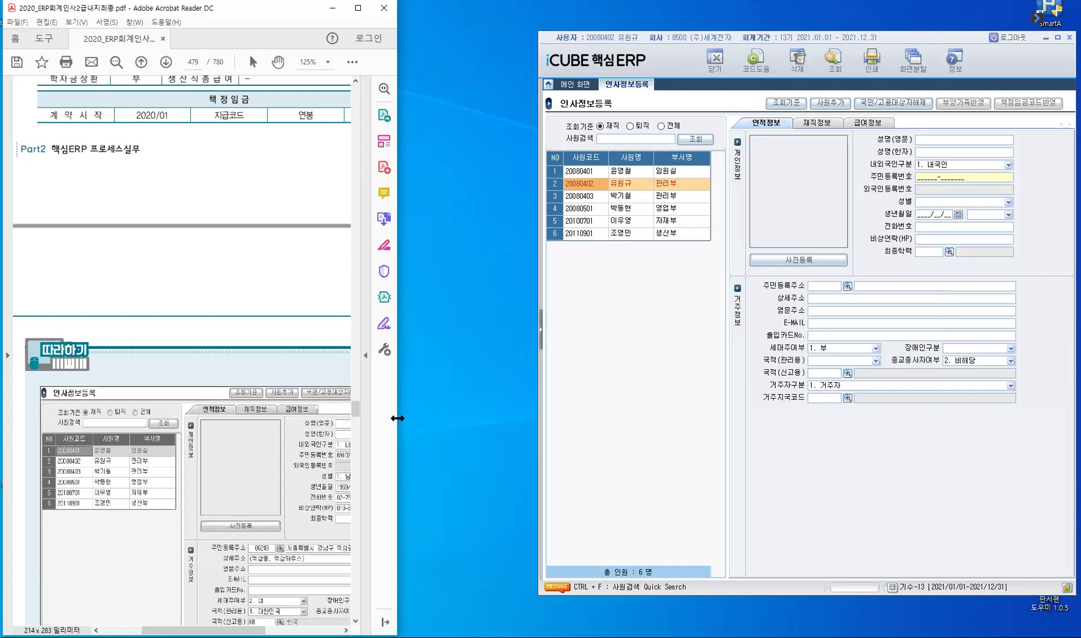
Step: Widen the Acrobat window and scroll to the second employee's table on page 480
{"action": "left_click_drag", "start_coordinate": [398, 417], "coordinate": [477, 414]}
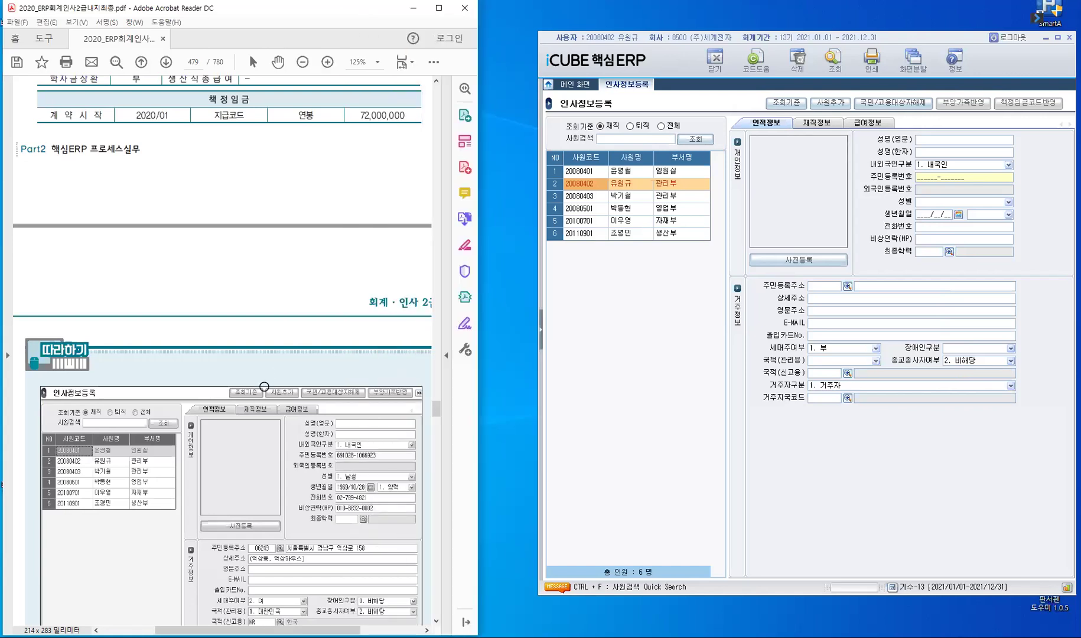
{"action": "scroll", "coordinate": [264, 387], "scroll_direction": "down", "scroll_amount": 10}
{"action": "scroll", "coordinate": [260, 388], "scroll_direction": "down", "scroll_amount": 3}
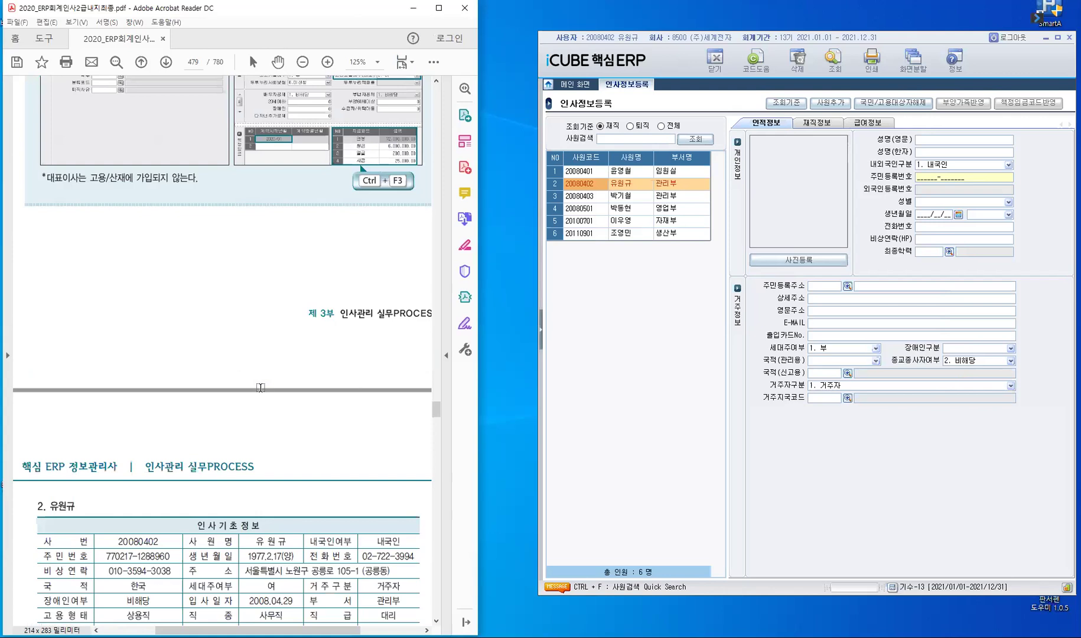
{"action": "scroll", "coordinate": [260, 388], "scroll_direction": "down", "scroll_amount": 4}
{"action": "scroll", "coordinate": [378, 373], "scroll_direction": "up", "scroll_amount": 7}
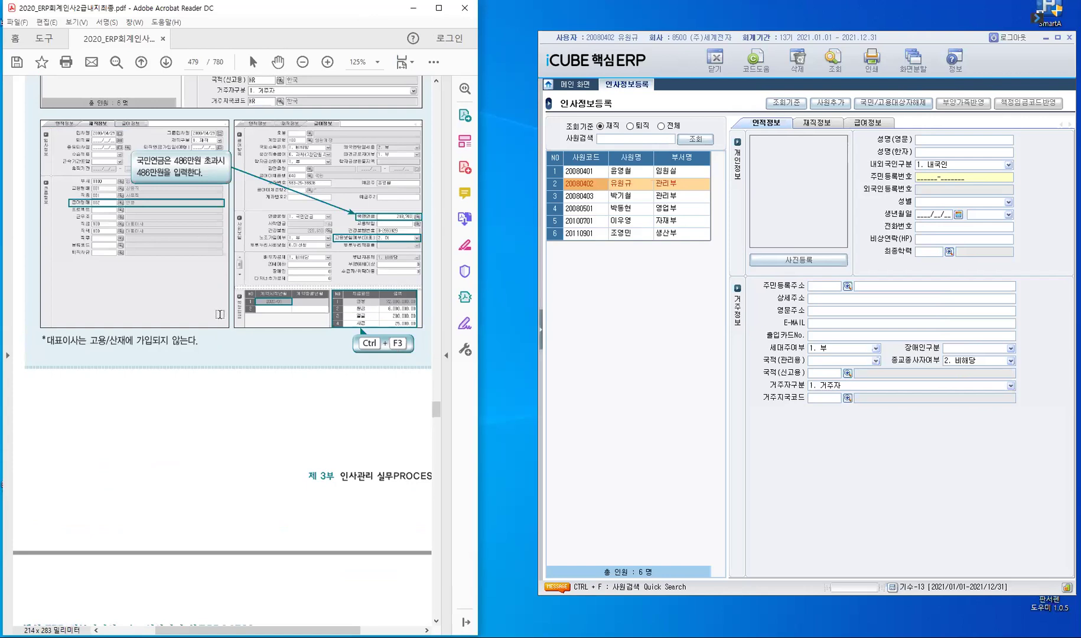
{"action": "scroll", "coordinate": [219, 314], "scroll_direction": "down", "scroll_amount": 6}
{"action": "scroll", "coordinate": [211, 314], "scroll_direction": "down", "scroll_amount": 1}
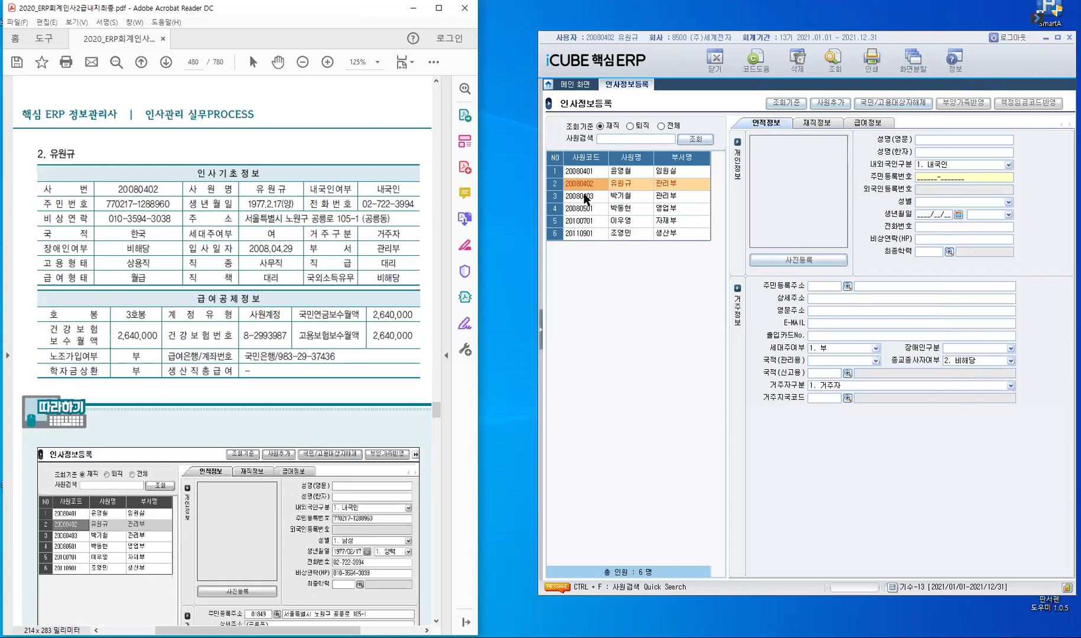
Step: On the second employee's row, enter the resident registration number to auto-fill gender and birth date
{"action": "left_click", "coordinate": [585, 188]}
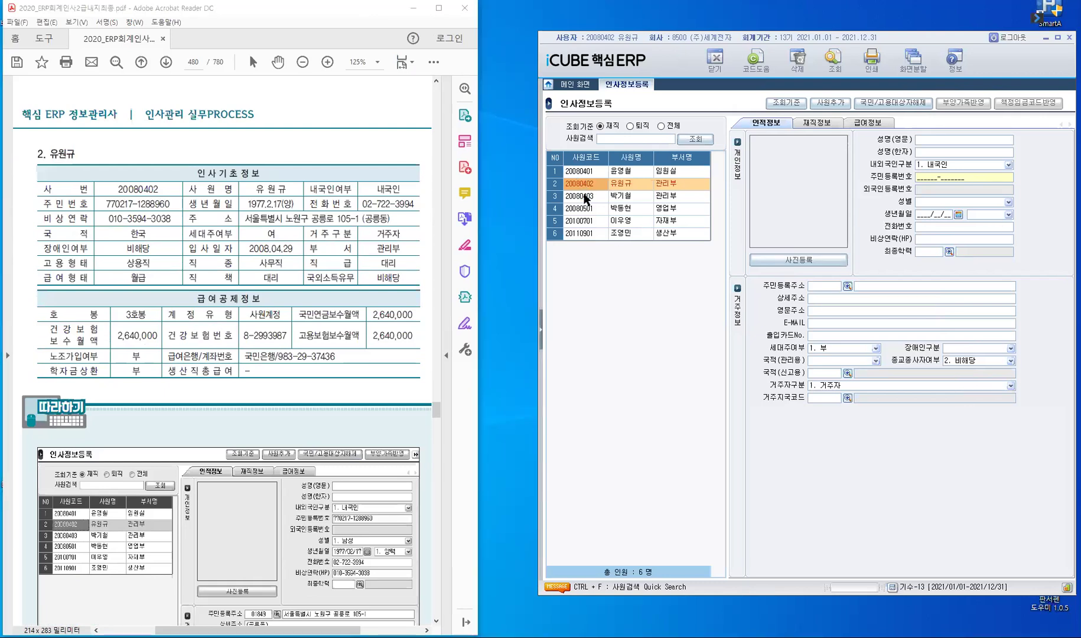
{"action": "key", "text": "Down"}
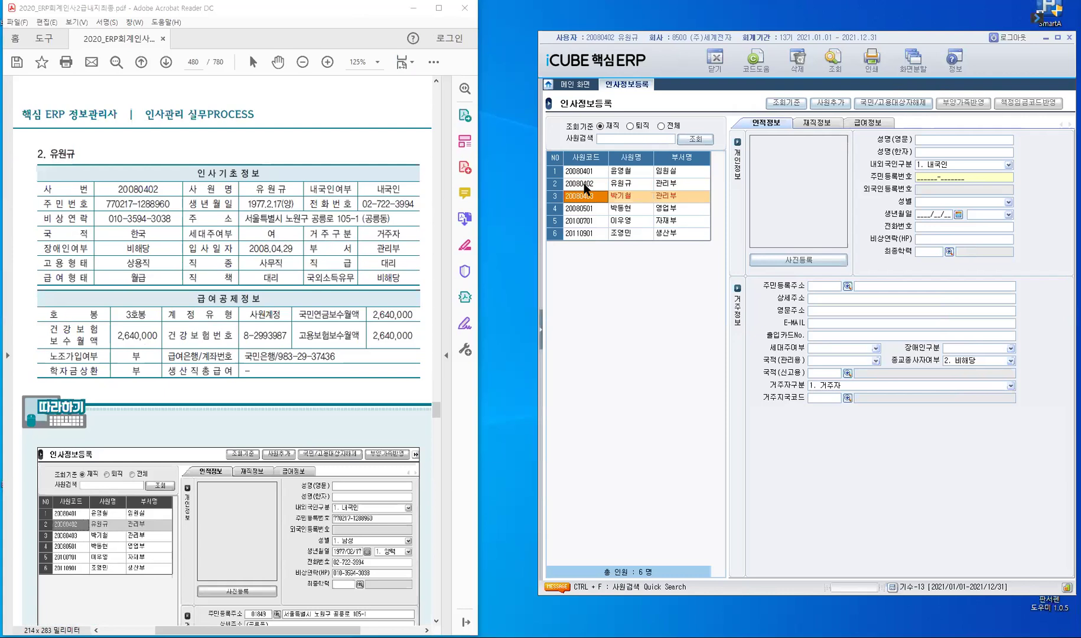
{"action": "left_click", "coordinate": [585, 188]}
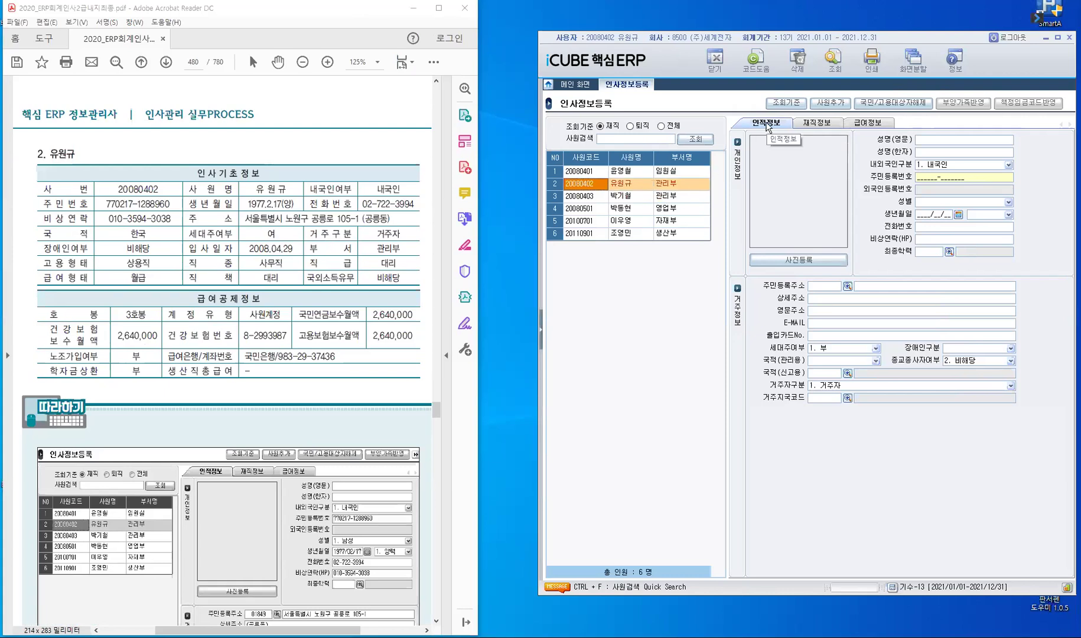
{"action": "left_click", "coordinate": [956, 178]}
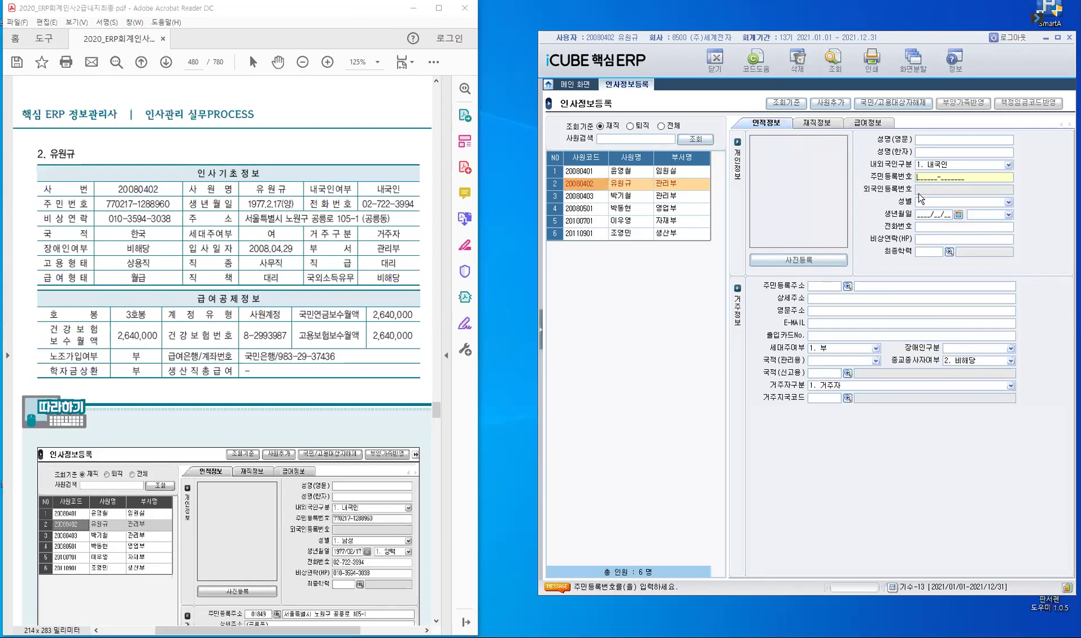
{"action": "key", "text": "Return"}
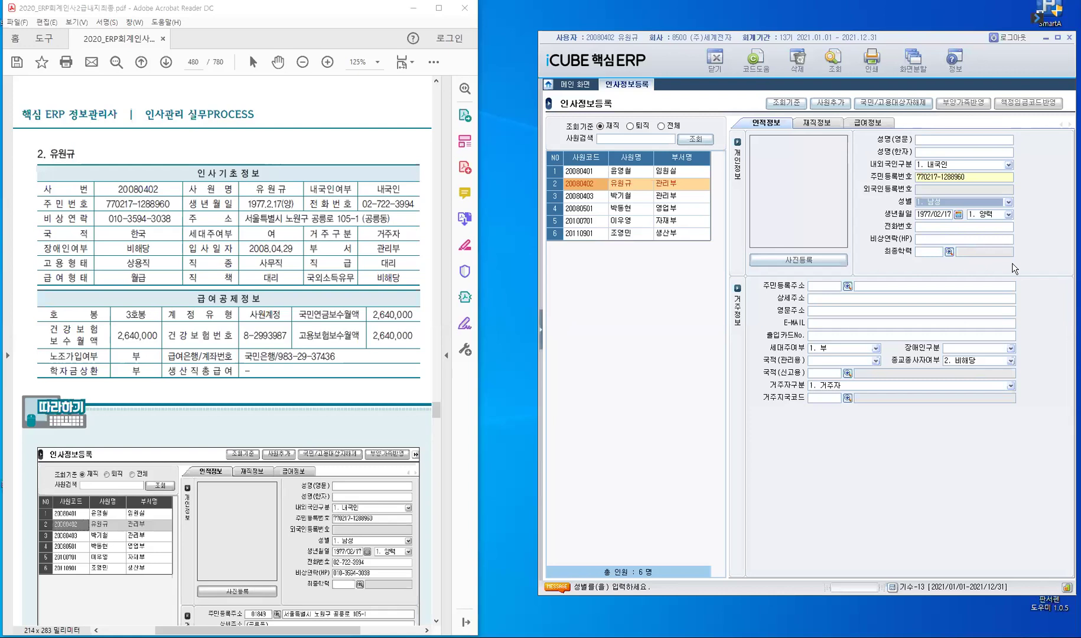
{"action": "key", "text": "Return"}
{"action": "key", "text": "Return"}
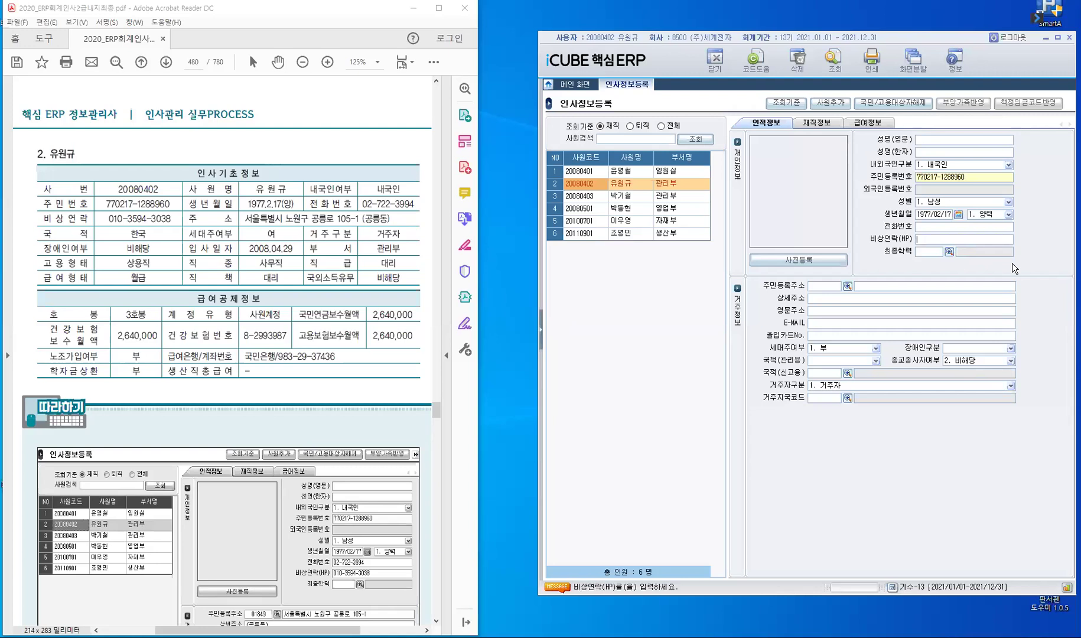
{"action": "key", "text": "Return"}
{"action": "key", "text": "Return"}
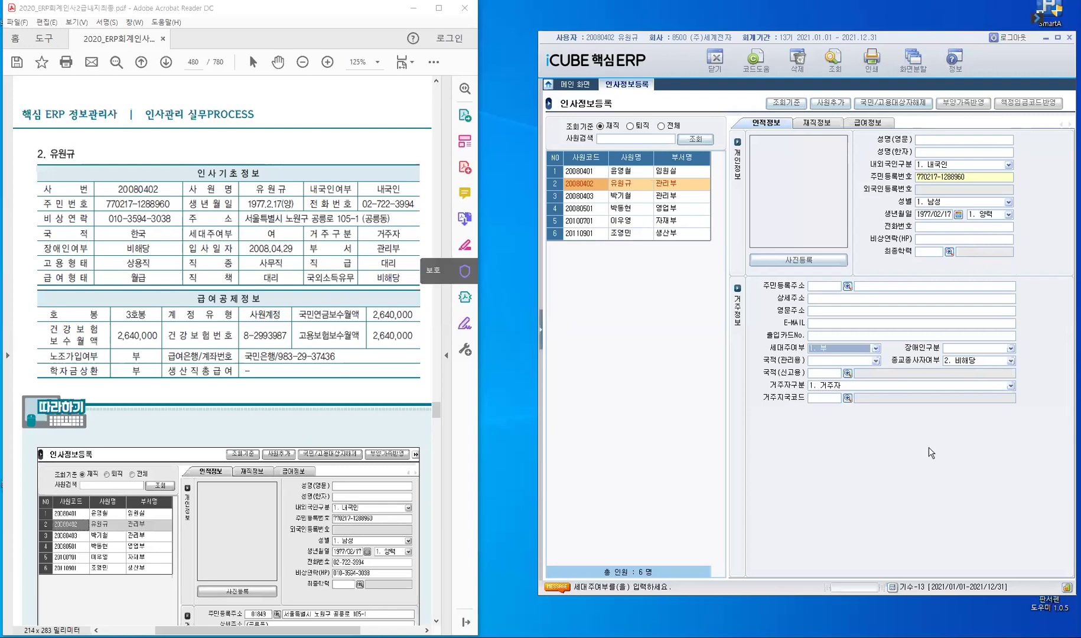
Step: Set household head to 2. 여 and disability category to 0. 비해당
{"action": "key", "text": "alt+Down"}
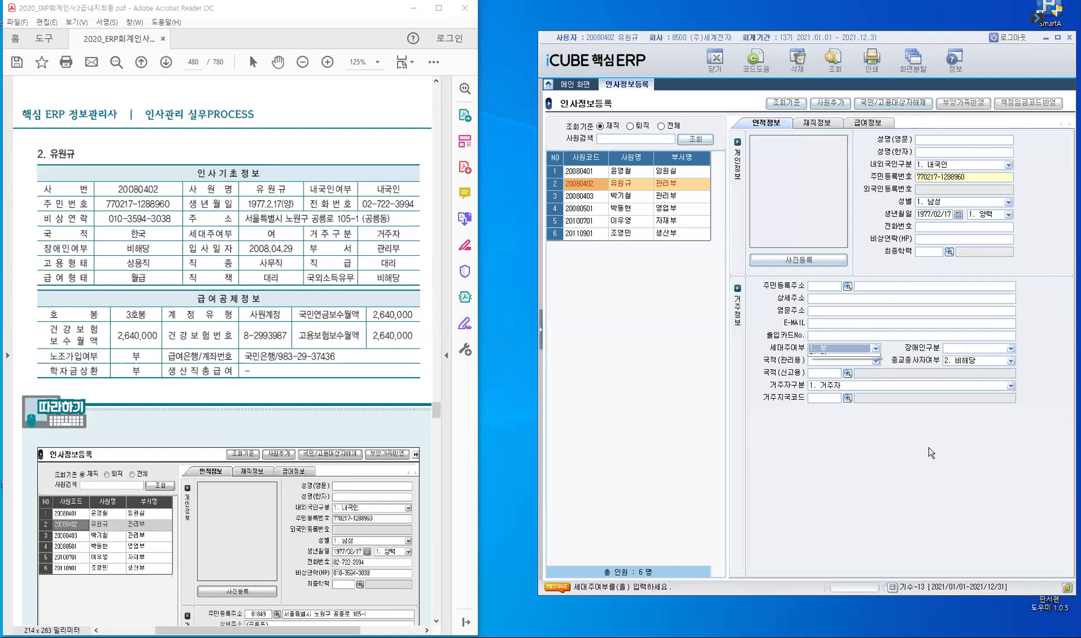
{"action": "key", "text": "Down"}
{"action": "key", "text": "Return"}
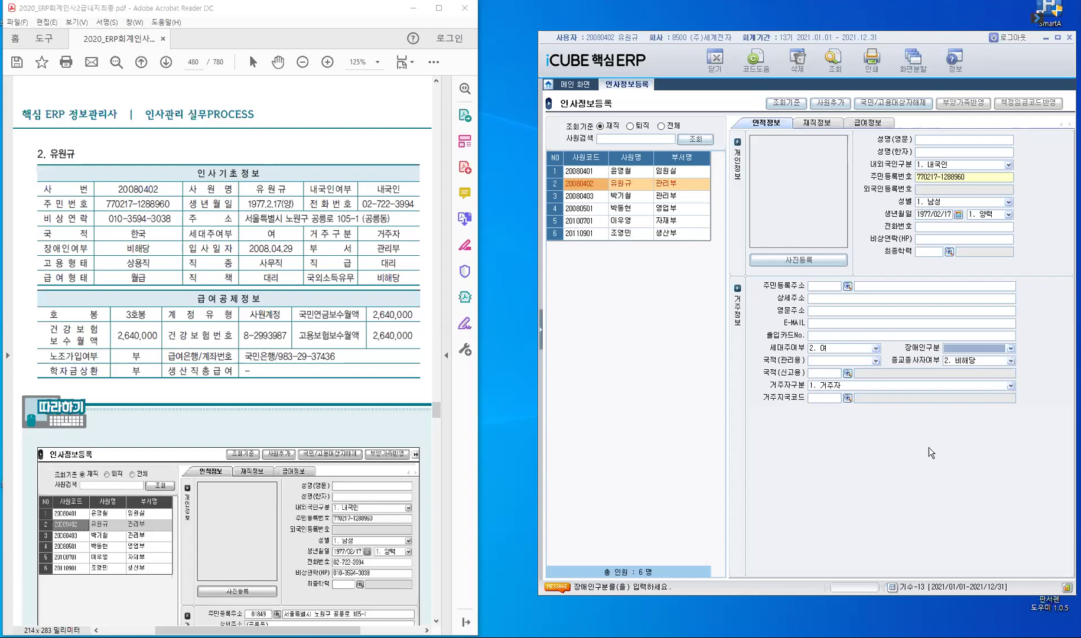
{"action": "key", "text": "alt+Down"}
{"action": "key", "text": "Return"}
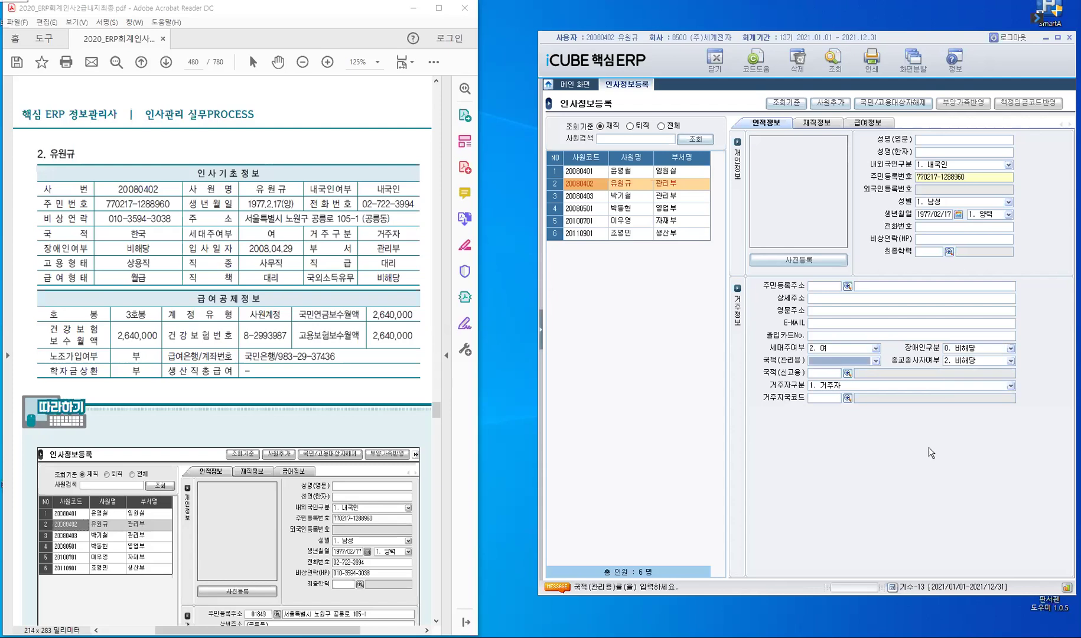
Step: Set nationality 1. 대한민국, reporting nationality KR (한국), resident status and residence country KR
{"action": "key", "text": "alt+Down"}
{"action": "key", "text": "Return"}
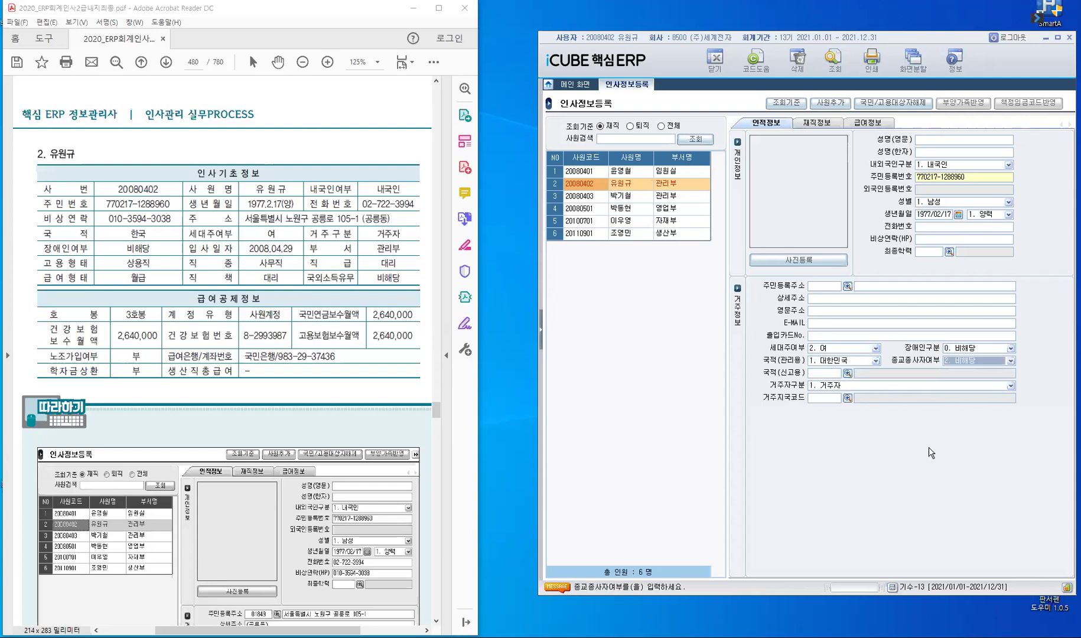
{"action": "key", "text": "Return"}
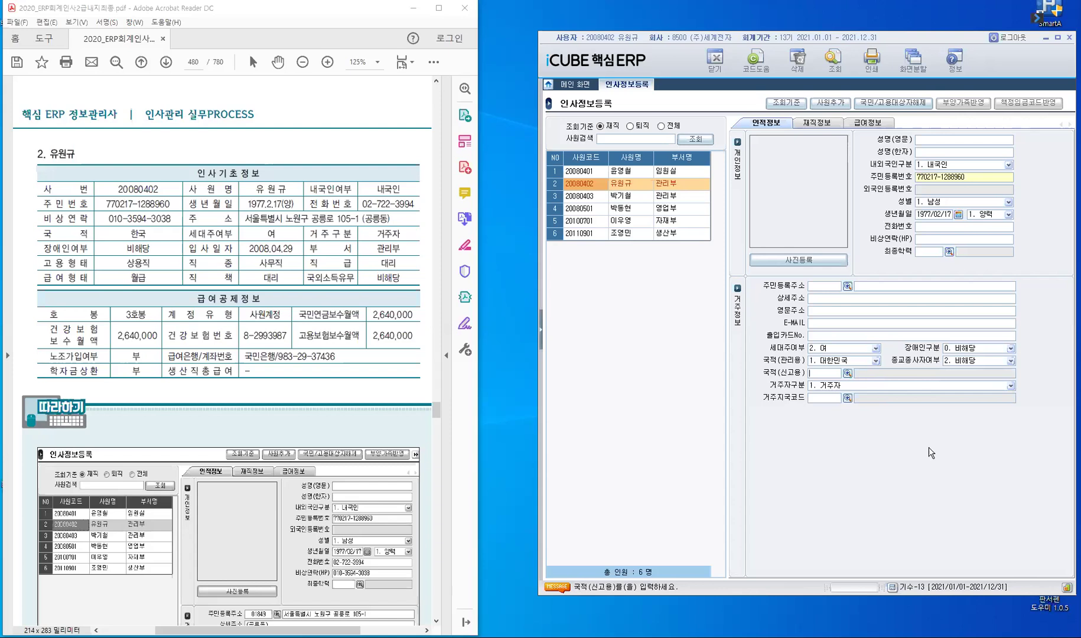
{"action": "type", "text": "KR"}
{"action": "key", "text": "Return"}
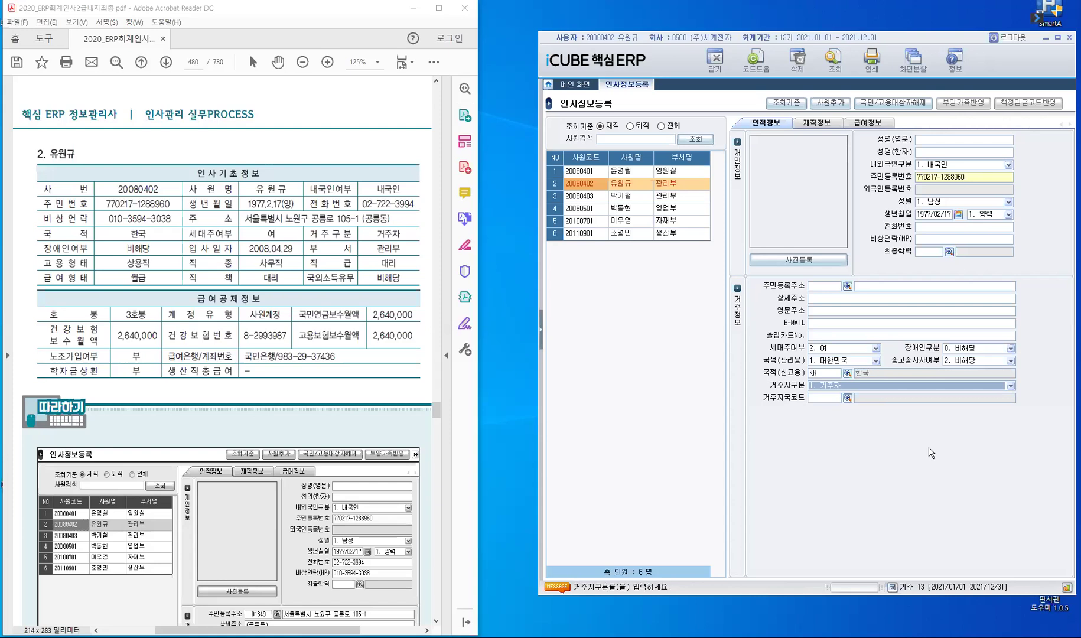
{"action": "key", "text": "Return"}
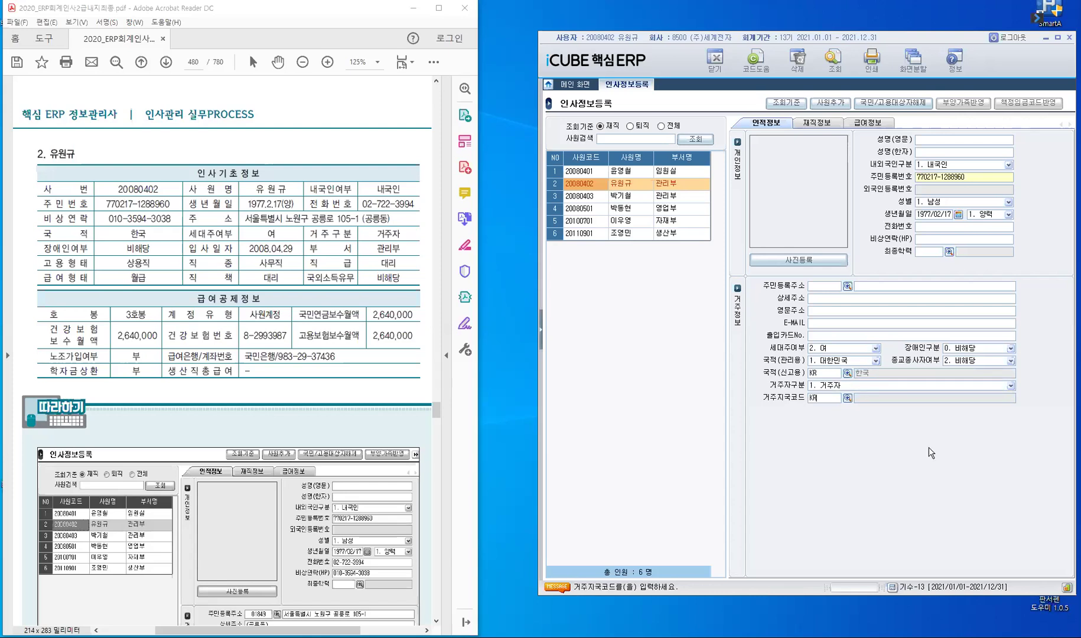
{"action": "key", "text": "Return"}
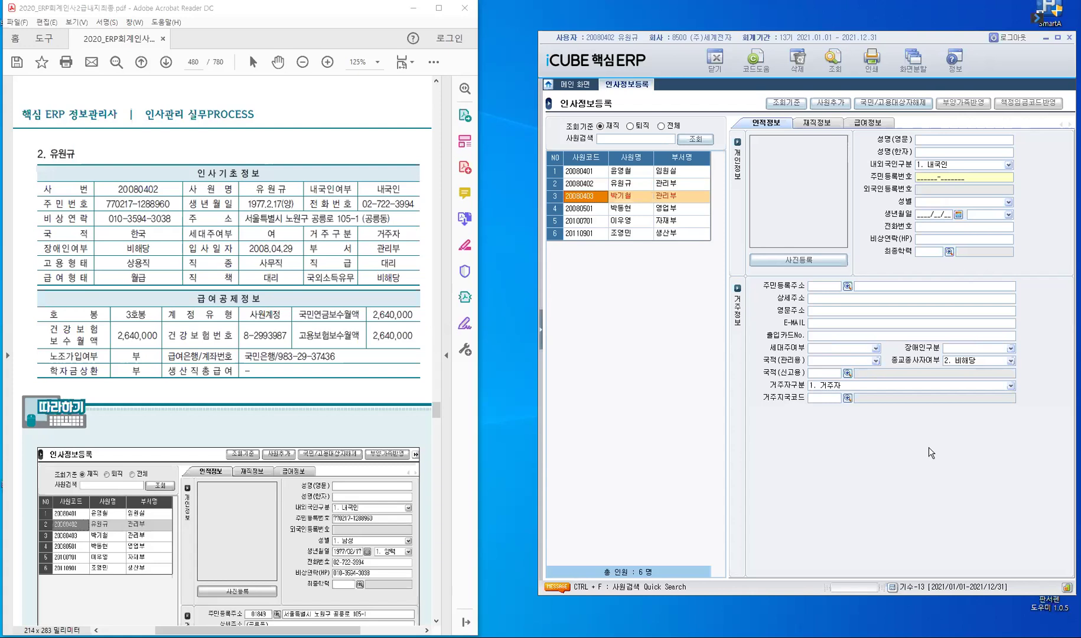
{"action": "key", "text": "Up"}
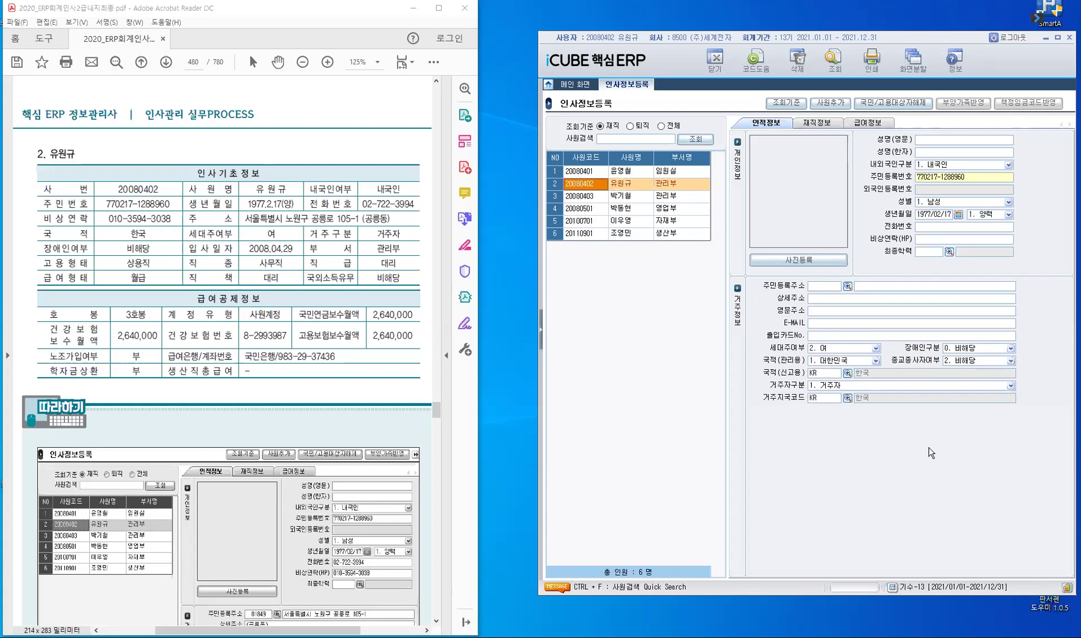
Step: Show the 재직정보 tab (hired 2008/04/29, 관리부, 대리) and select the job type field
{"action": "left_click", "coordinate": [815, 122]}
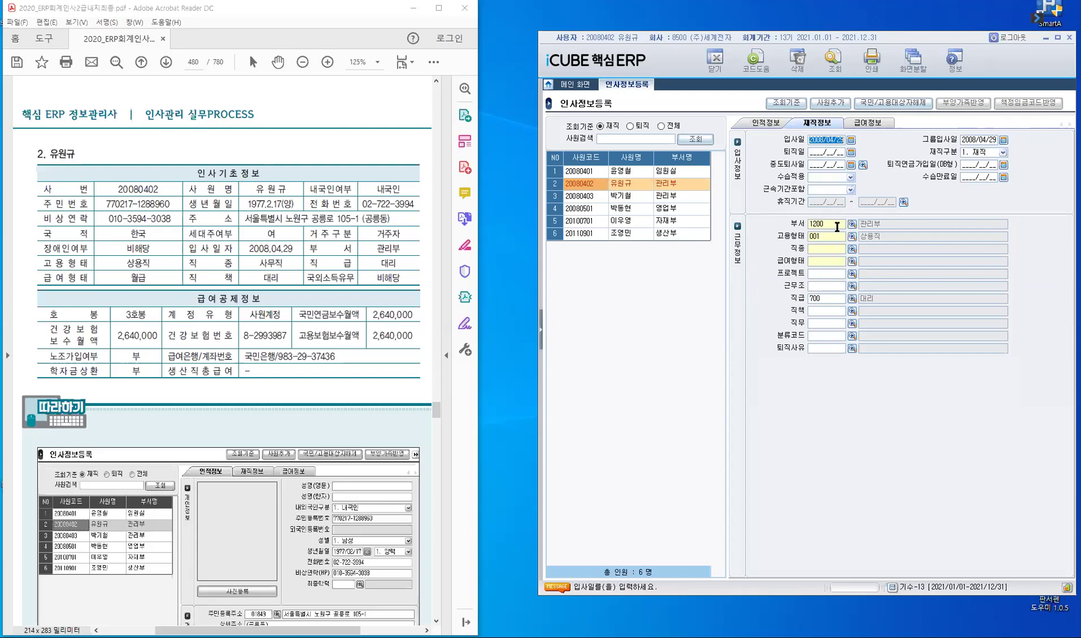
{"action": "left_click", "coordinate": [831, 251]}
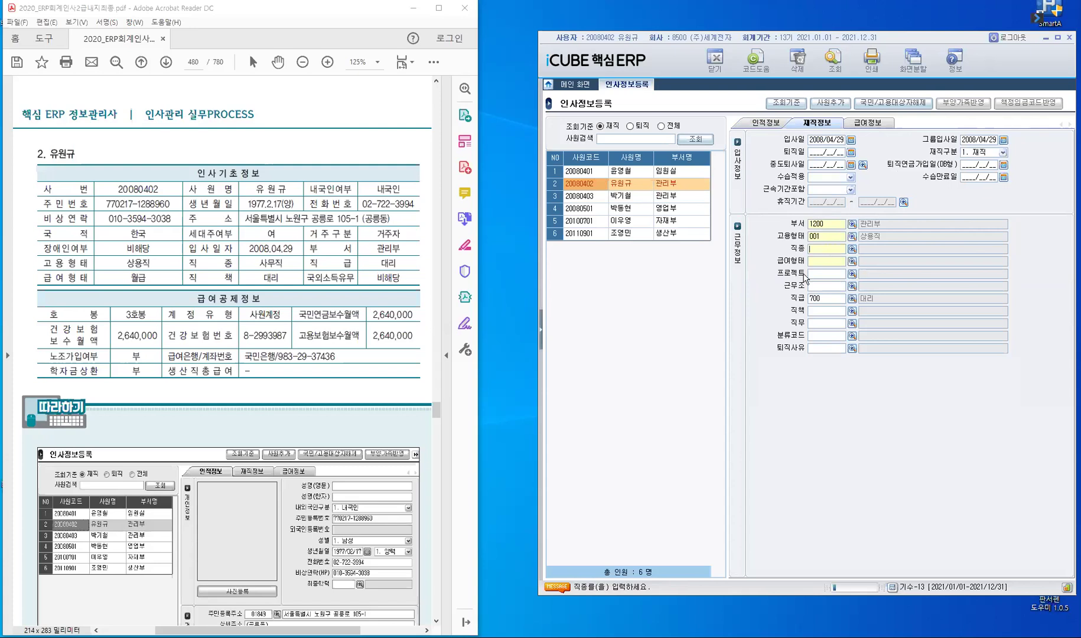
Step: Set job type 001 사무직 and pay type 001 월급 via F2 code help
{"action": "key", "text": "F2"}
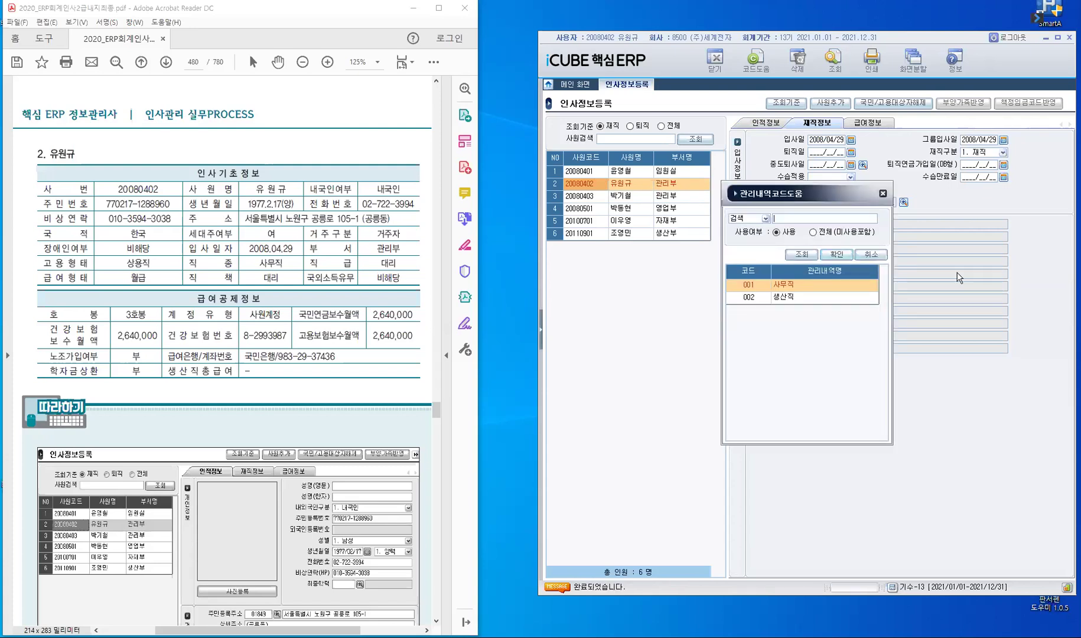
{"action": "key", "text": "Return"}
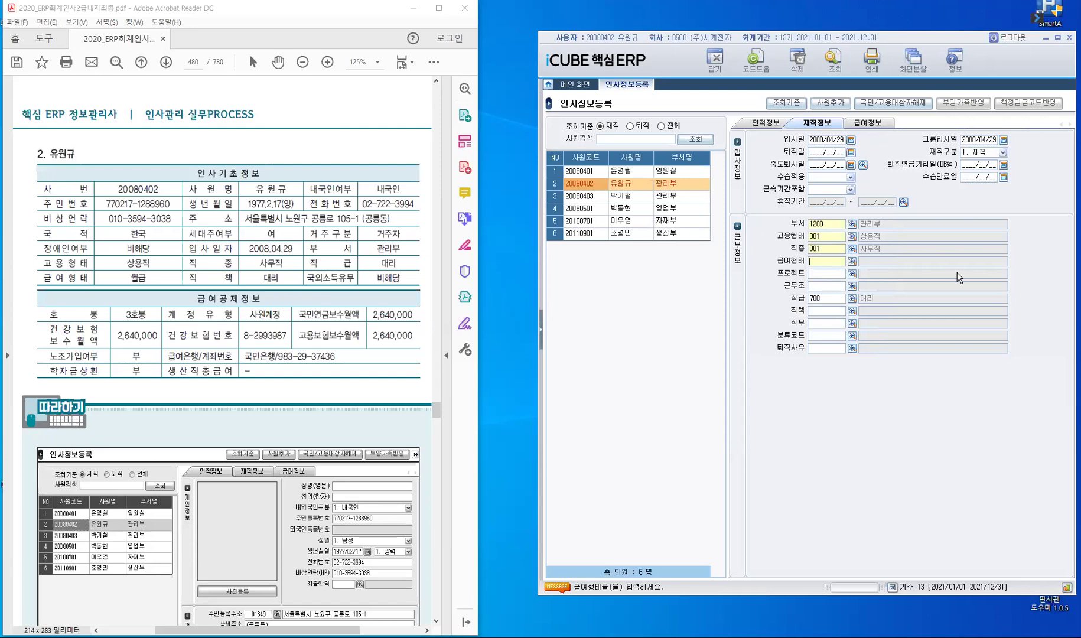
{"action": "key", "text": "F2"}
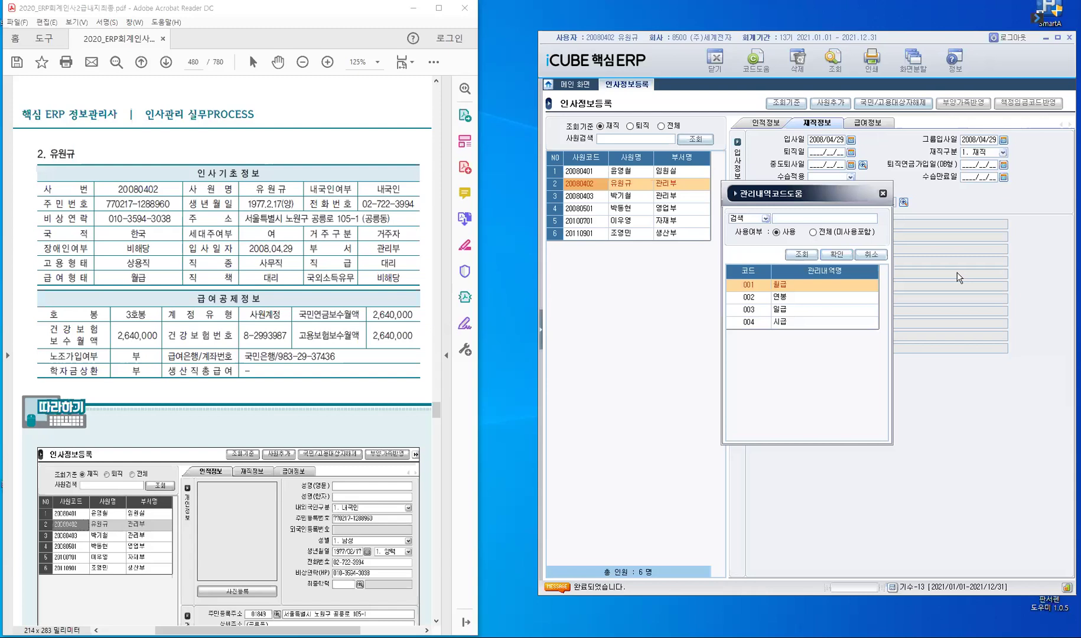
{"action": "key", "text": "Return"}
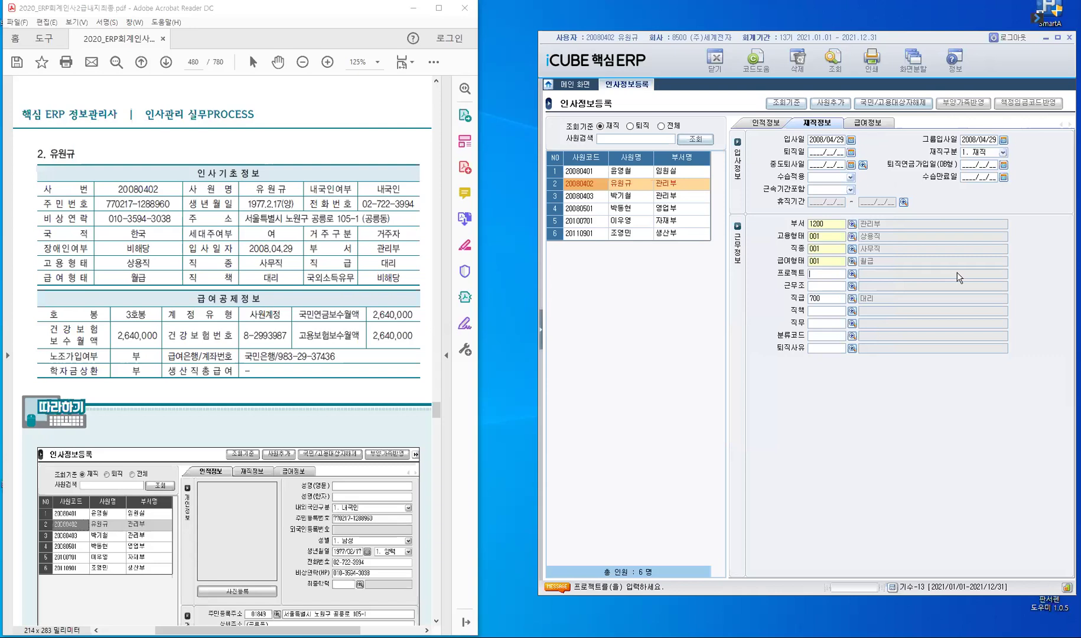
{"action": "key", "text": "Return"}
{"action": "key", "text": "Return"}
Step: Enter 대리 (code 700) as both rank and position
{"action": "type", "text": "E0"}
{"action": "key", "text": "BackSpace"}
{"action": "key", "text": "BackSpace"}
{"action": "key", "text": "BackSpace"}
{"action": "type", "text": "대리"}
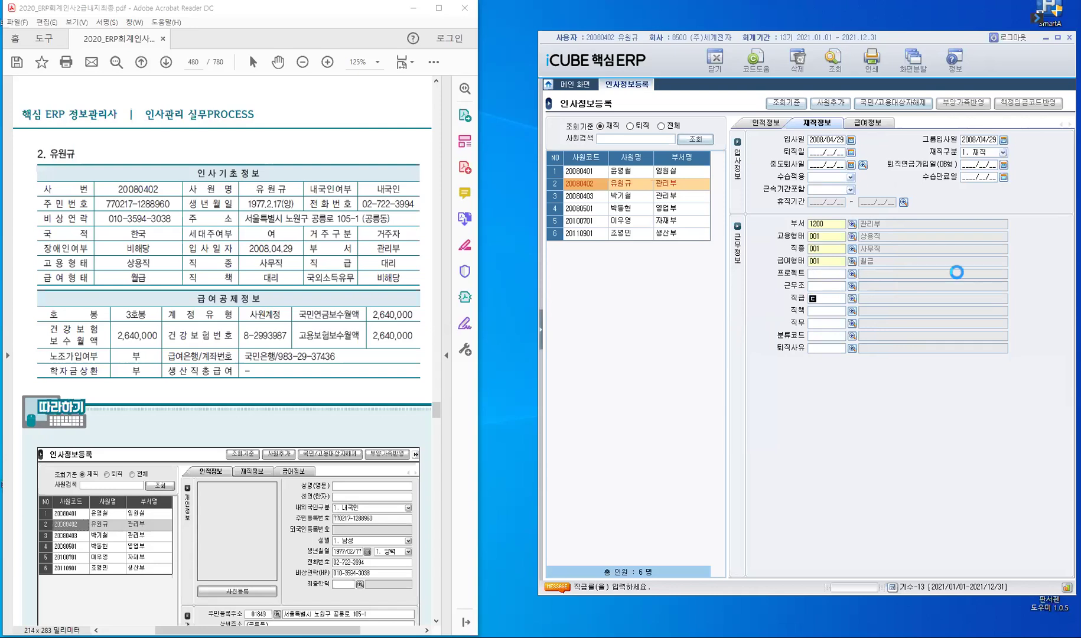
{"action": "key", "text": "Return"}
{"action": "type", "text": "대리"}
{"action": "key", "text": "Return"}
{"action": "key", "text": "Return"}
{"action": "key", "text": "Return"}
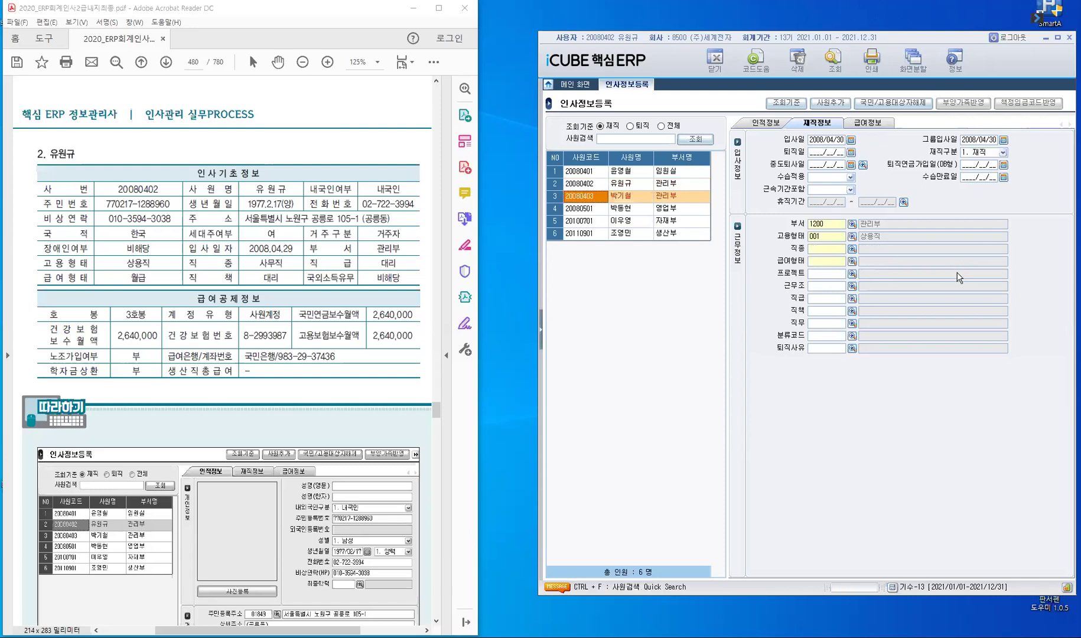
{"action": "key", "text": "Up"}
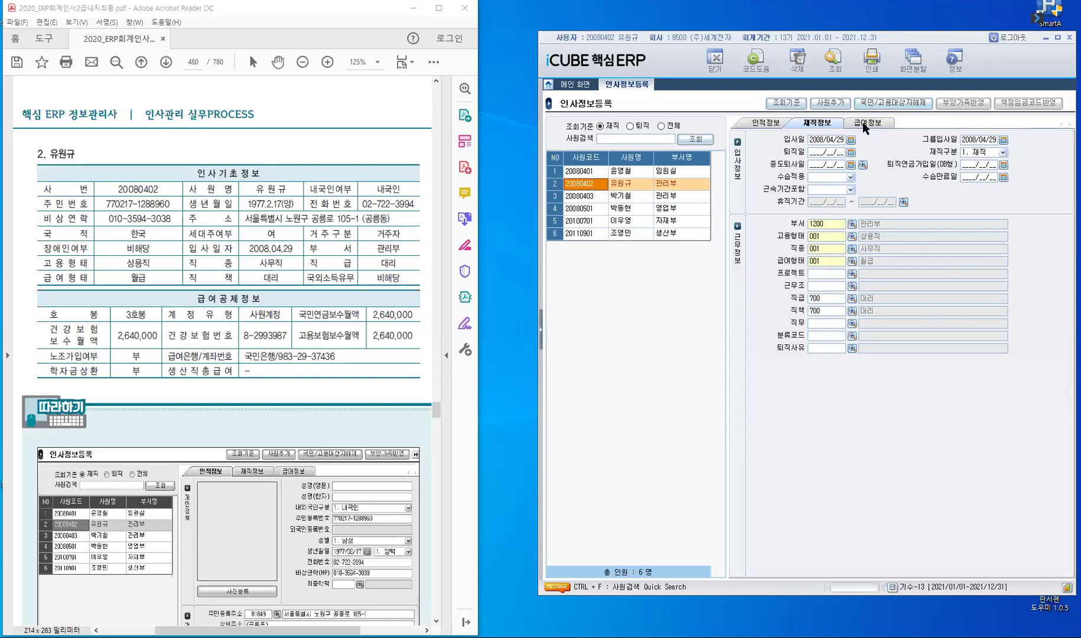
Step: On the 급여정보 tab, set the pay grade to C03 3호봉
{"action": "left_click", "coordinate": [864, 123]}
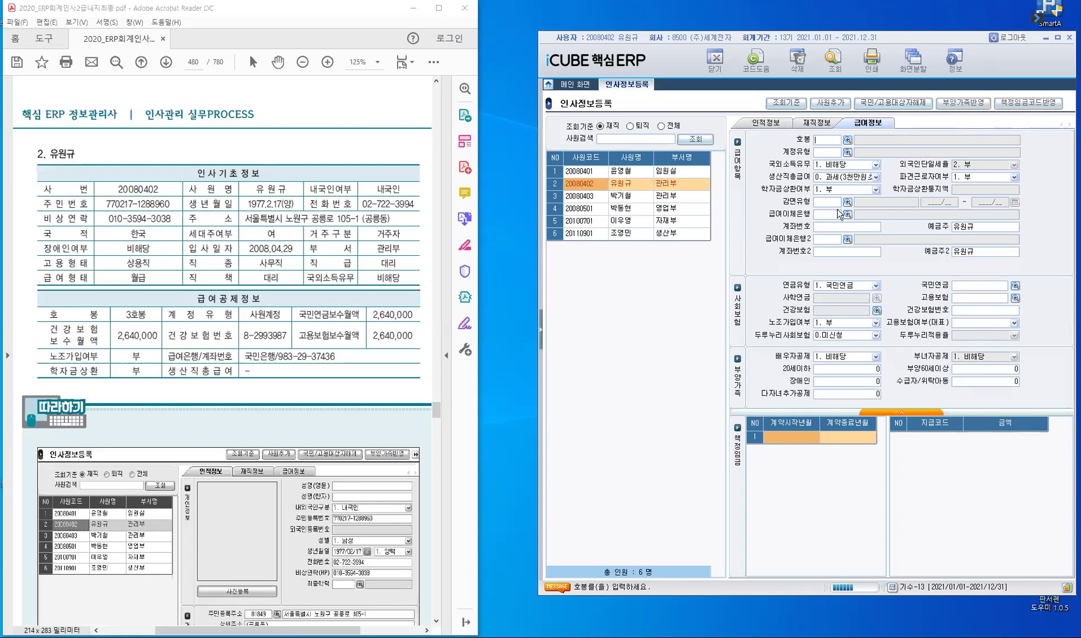
{"action": "key", "text": "F2"}
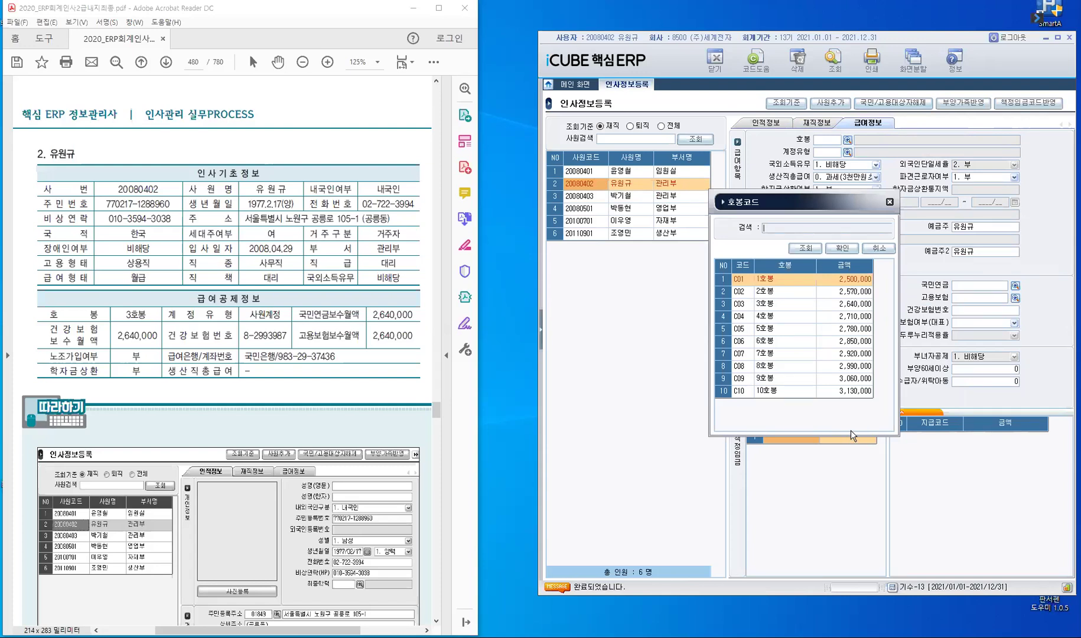
{"action": "left_click", "coordinate": [744, 307]}
{"action": "left_click", "coordinate": [846, 254]}
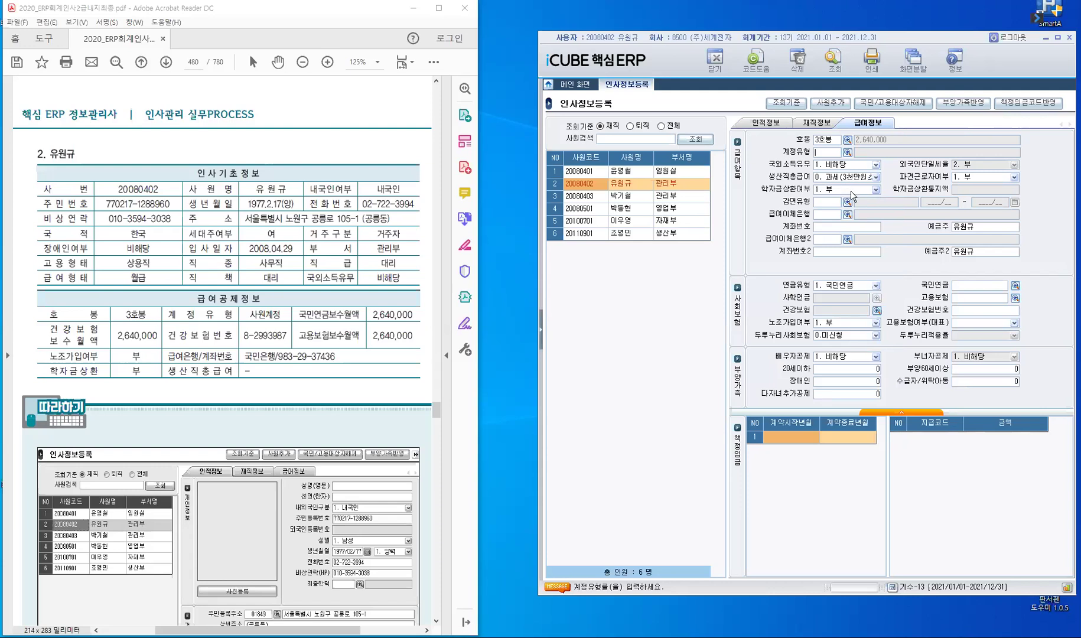
Step: Set the account type to 200 사원계정
{"action": "key", "text": "F2"}
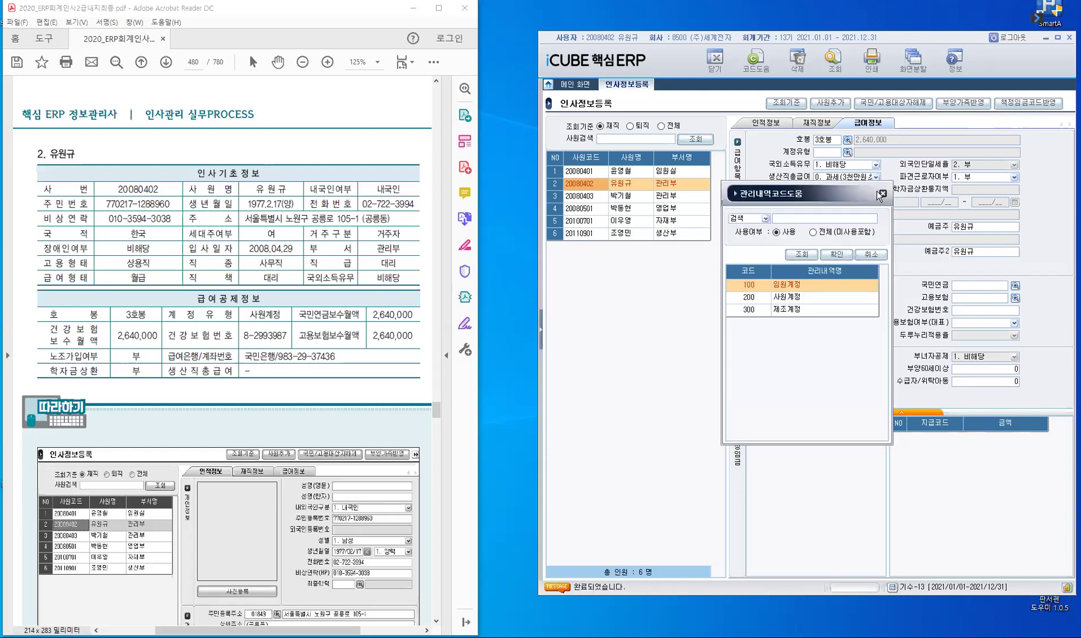
{"action": "left_click", "coordinate": [758, 298]}
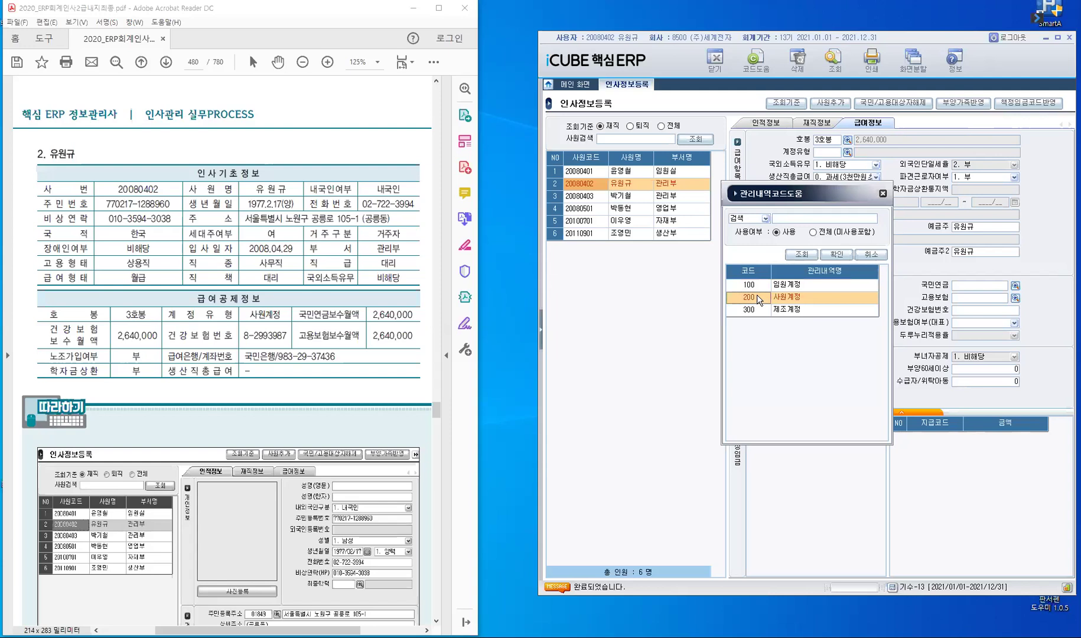
{"action": "left_click", "coordinate": [842, 256]}
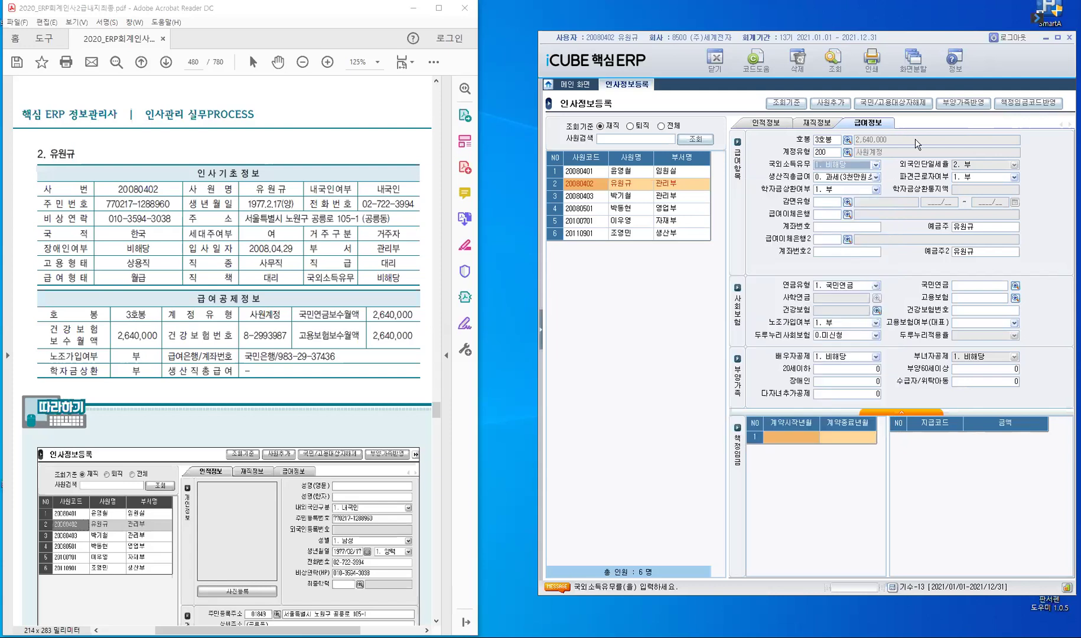
Step: Leave overseas income, production-worker, dispatch, student-loan and reduction fields at their defaults
{"action": "key", "text": "Return"}
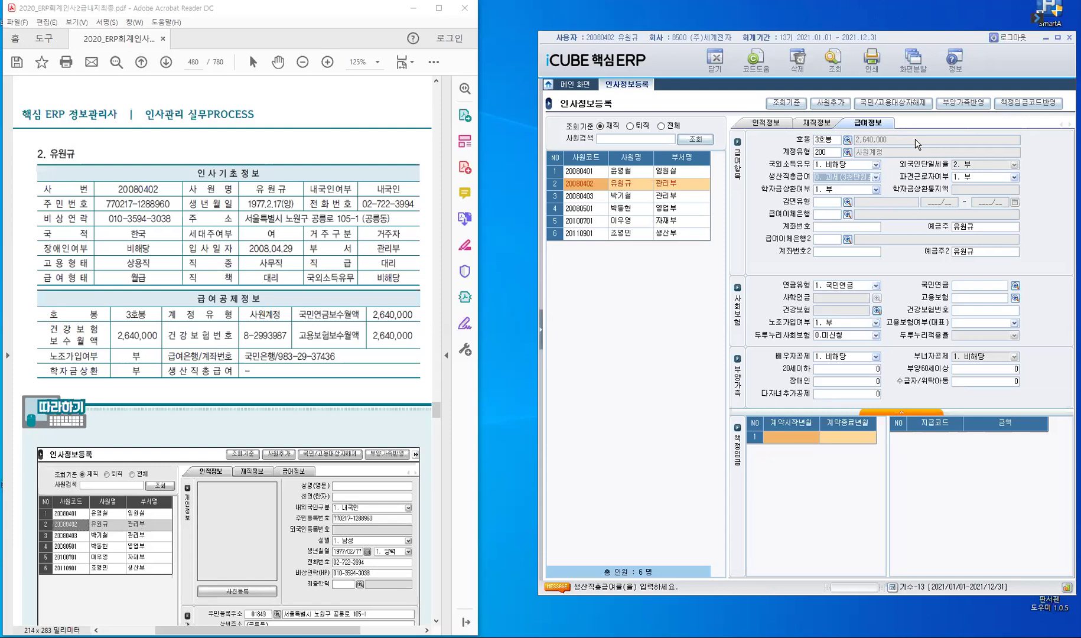
{"action": "key", "text": "Return"}
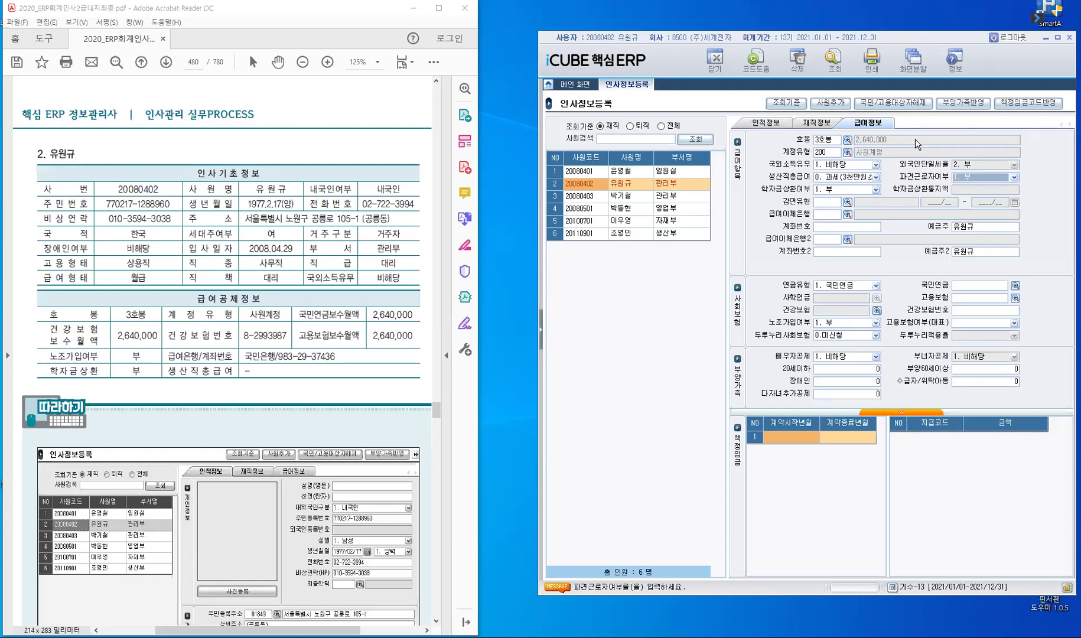
{"action": "key", "text": "Return"}
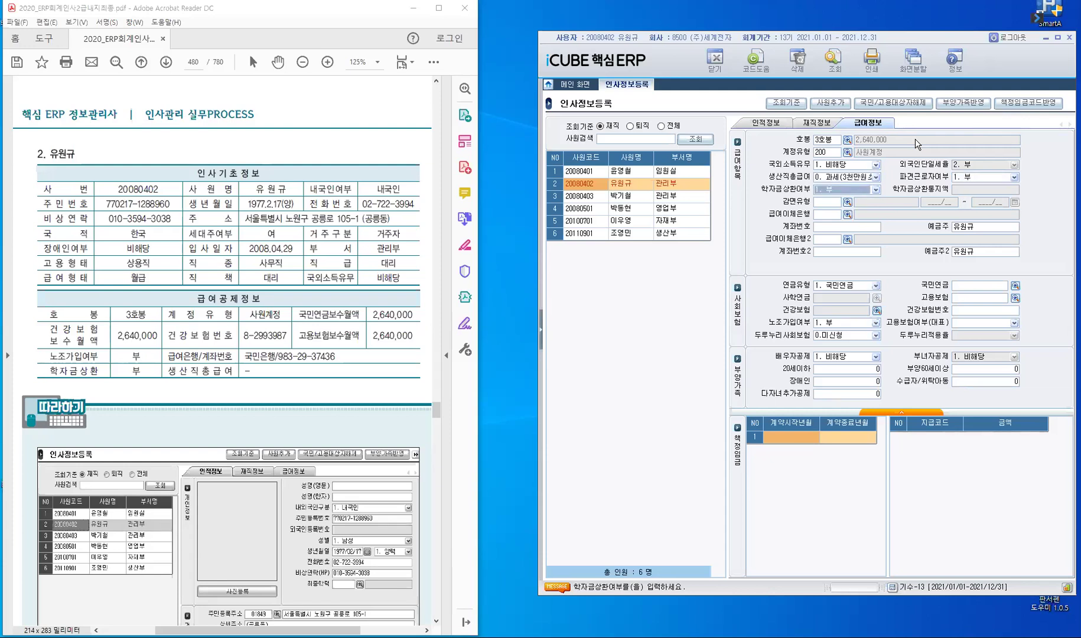
{"action": "key", "text": "Return"}
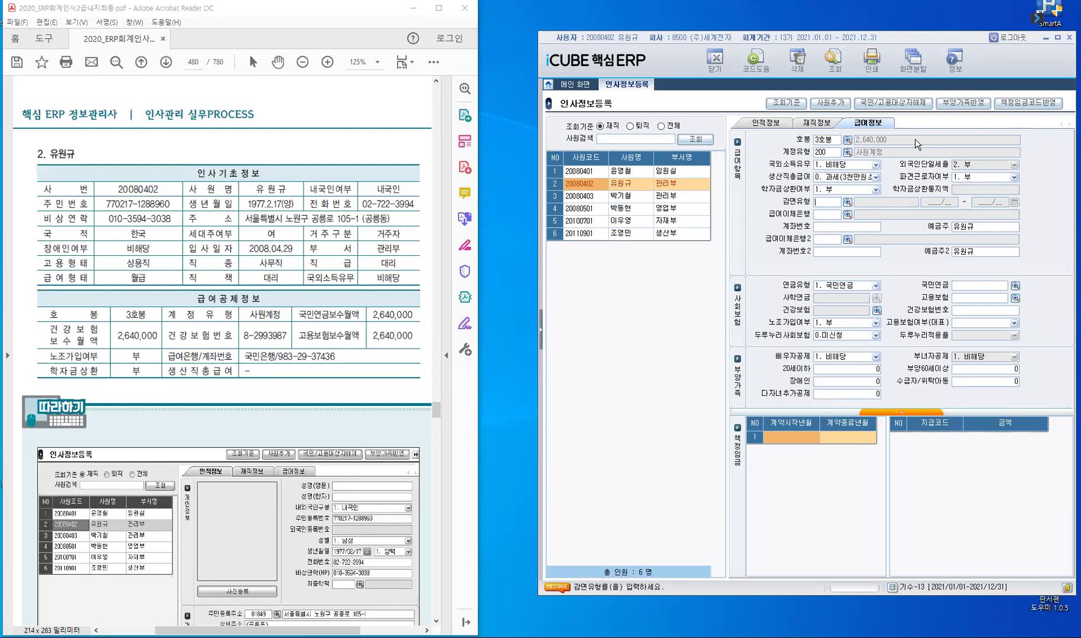
{"action": "key", "text": "Return"}
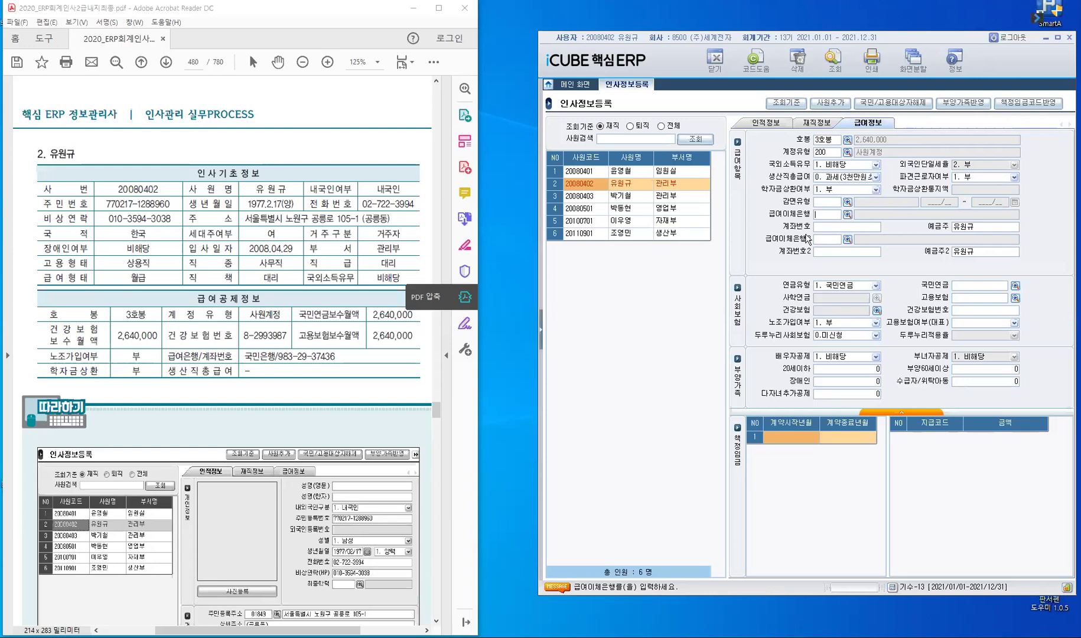
Step: Set salary transfer bank 040 국민 and enter the employee's account number and holder
{"action": "type", "text": "ㄱ"}
{"action": "type", "text": "국민"}
{"action": "key", "text": "Return"}
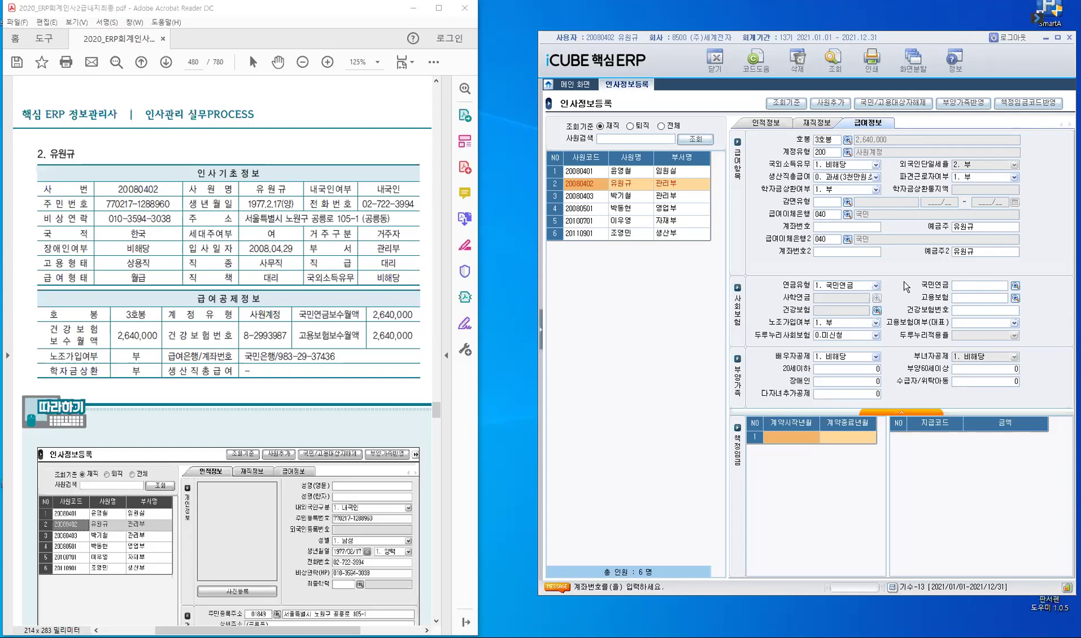
{"action": "key", "text": "Return"}
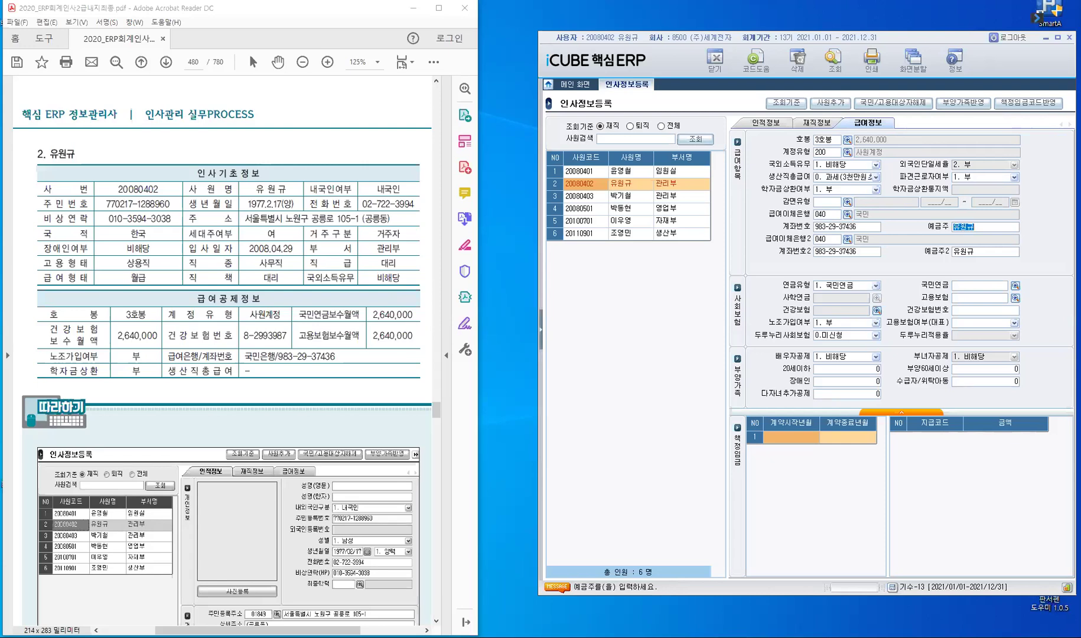
{"action": "key", "text": "Return"}
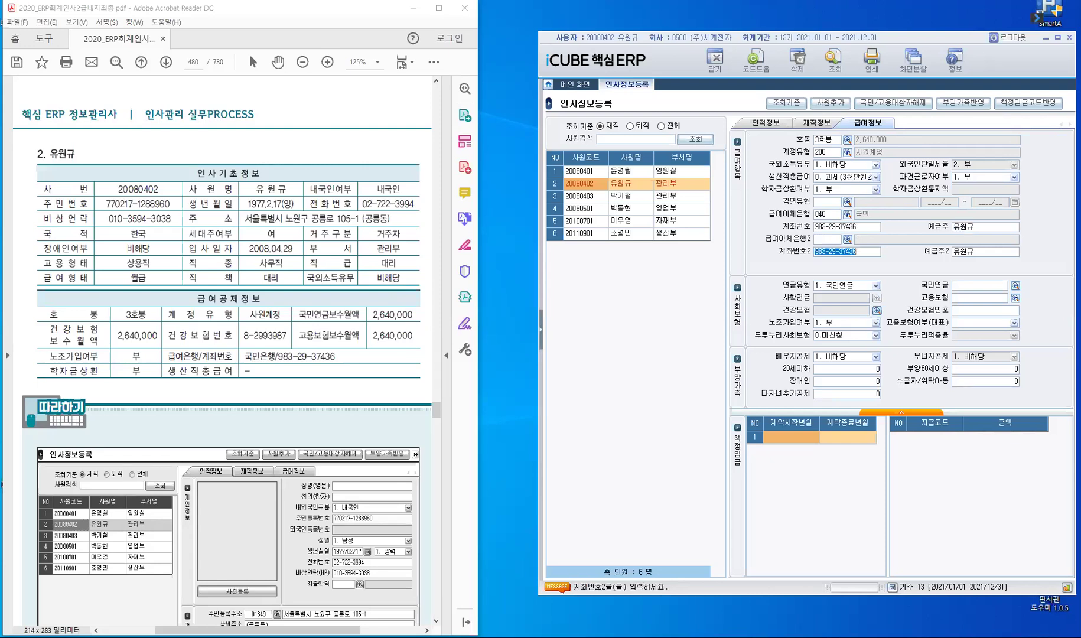
Step: Clear the second account number and holder, keeping pension type 국민연금
{"action": "key", "text": "BackSpace"}
{"action": "key", "text": "Return"}
{"action": "key", "text": "BackSpace"}
{"action": "key", "text": "Return"}
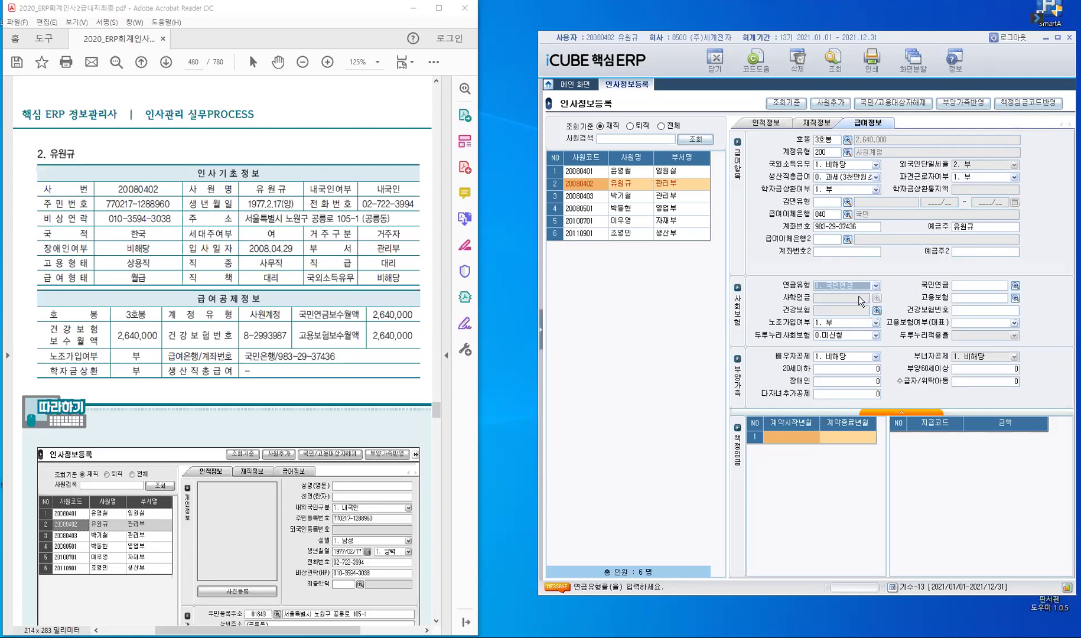
{"action": "key", "text": "alt+Down"}
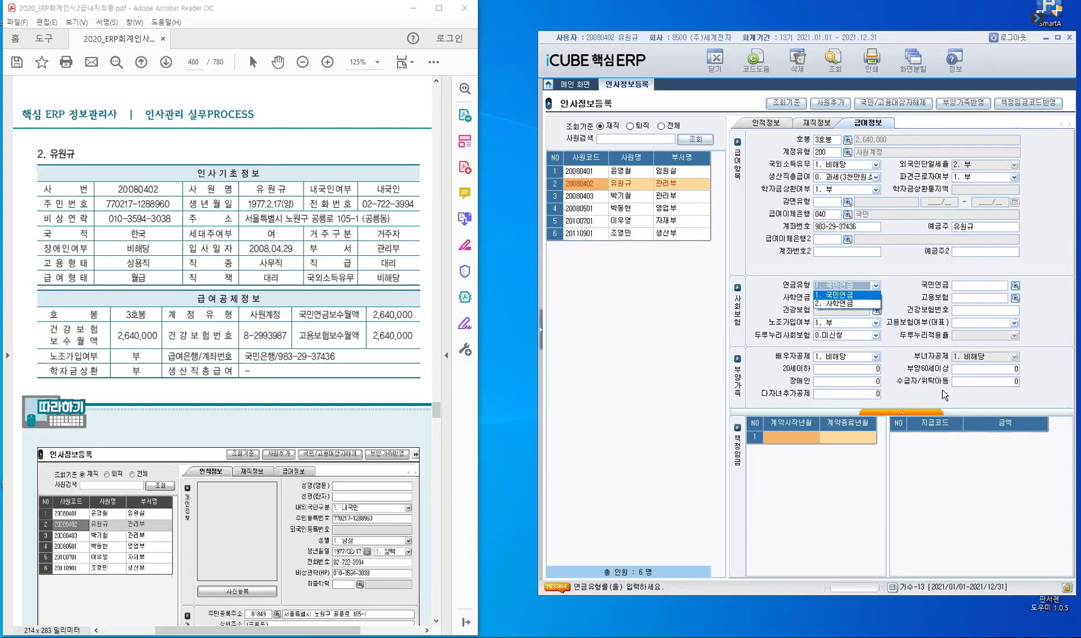
{"action": "key", "text": "Return"}
Step: Calculate national pension 118,800 and employment insurance 21,120 from a 2,640,000 base
{"action": "left_click", "coordinate": [994, 285]}
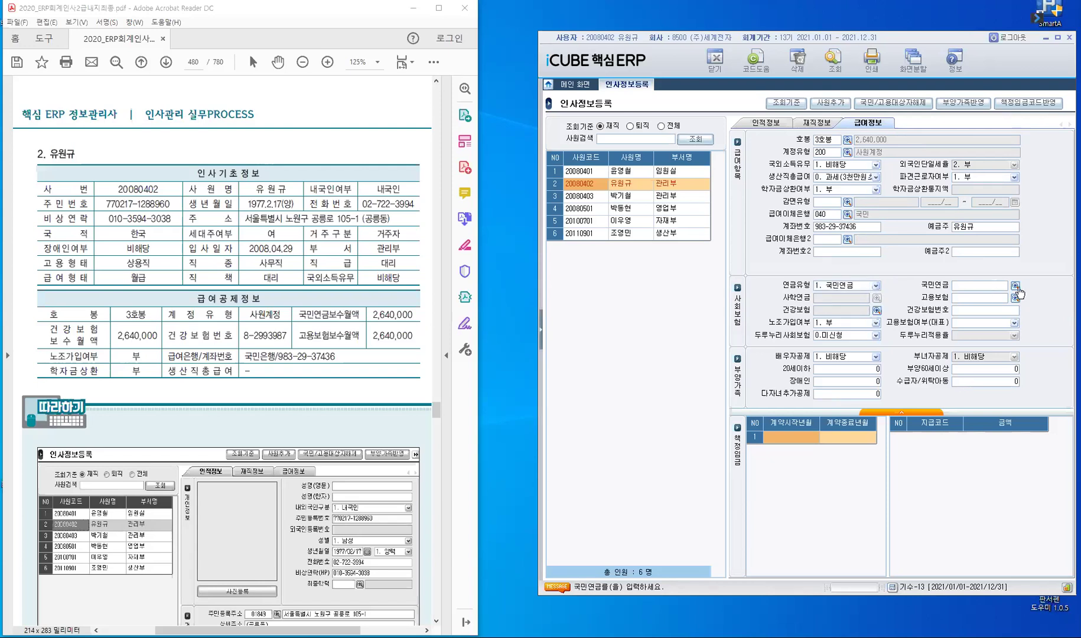
{"action": "left_click", "coordinate": [1012, 285]}
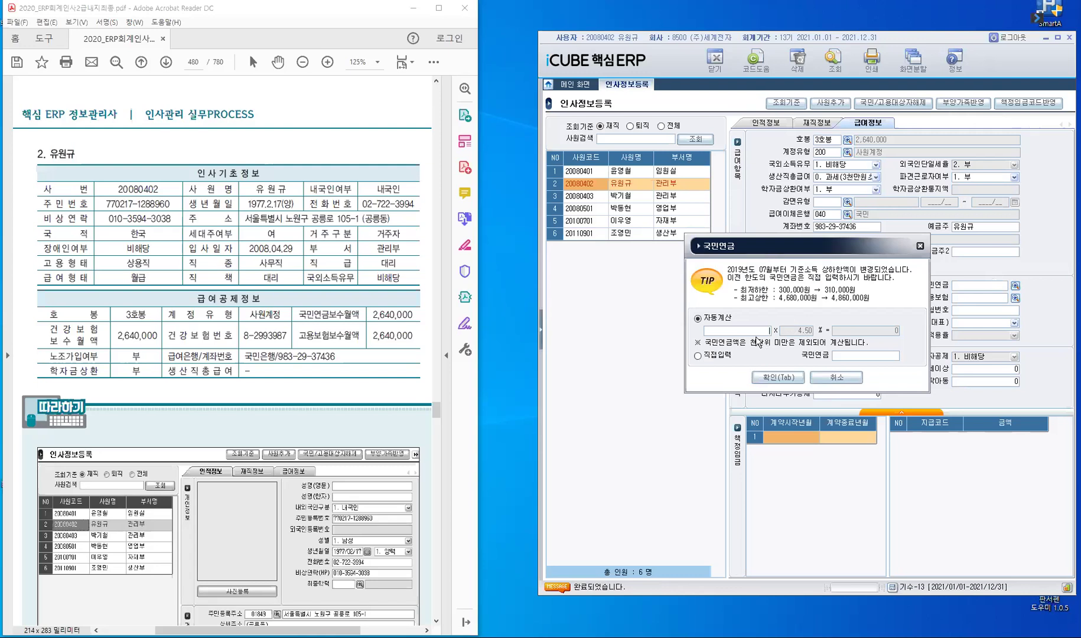
{"action": "type", "text": "2,640,000"}
{"action": "key", "text": "Tab"}
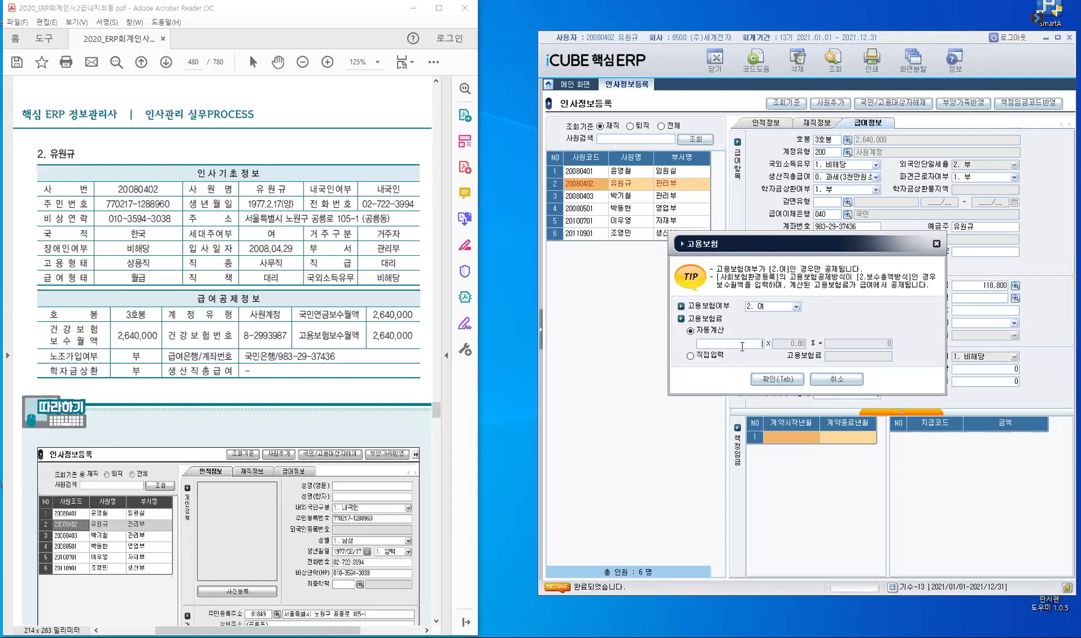
{"action": "type", "text": "2,640,000"}
{"action": "key", "text": "Return"}
Step: Apply 21,120 employment insurance, then close health insurance calculation without a premium
{"action": "left_click", "coordinate": [784, 383]}
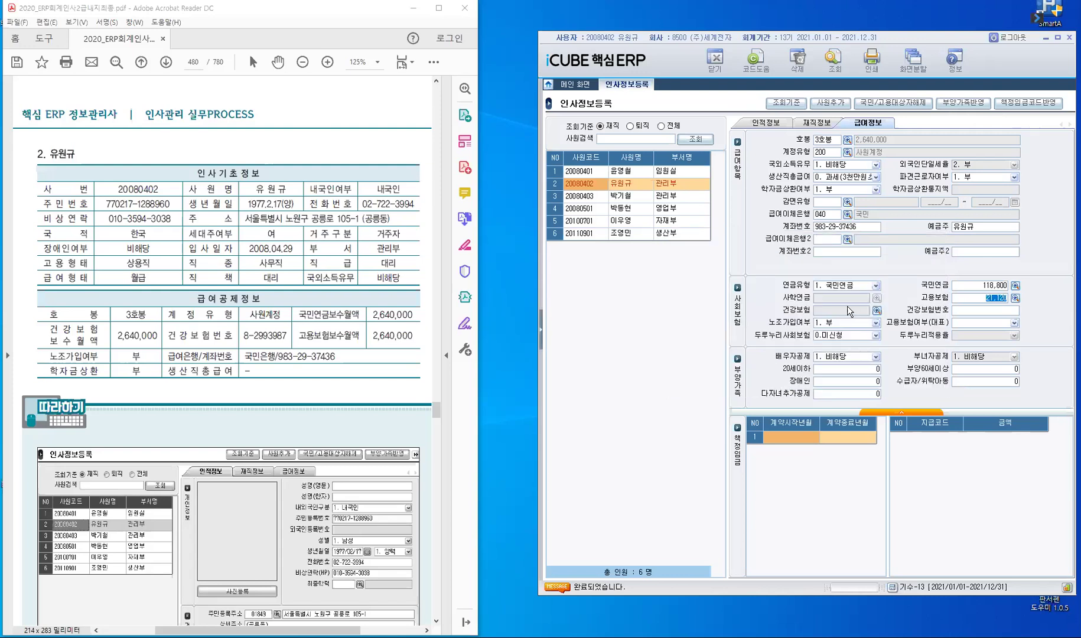
{"action": "left_click", "coordinate": [877, 312]}
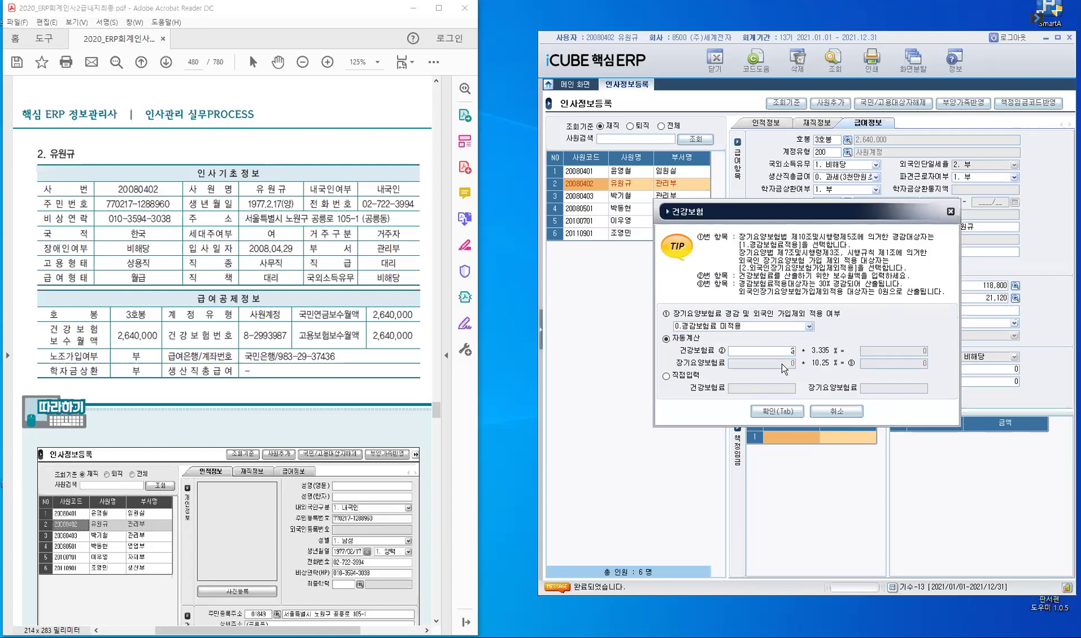
{"action": "key", "text": "Return"}
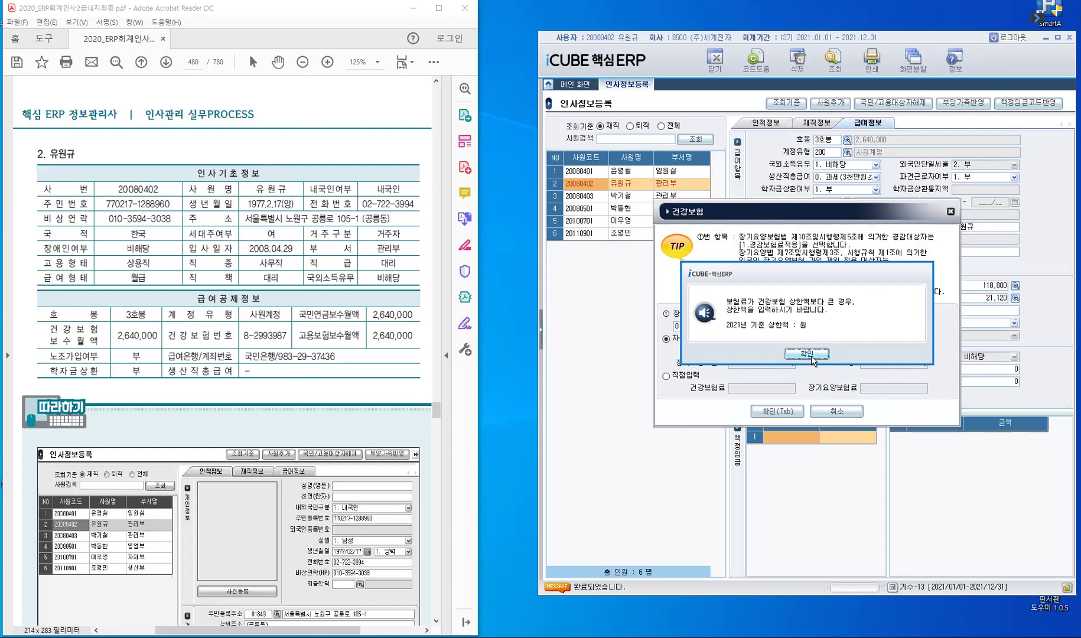
{"action": "left_click", "coordinate": [811, 356]}
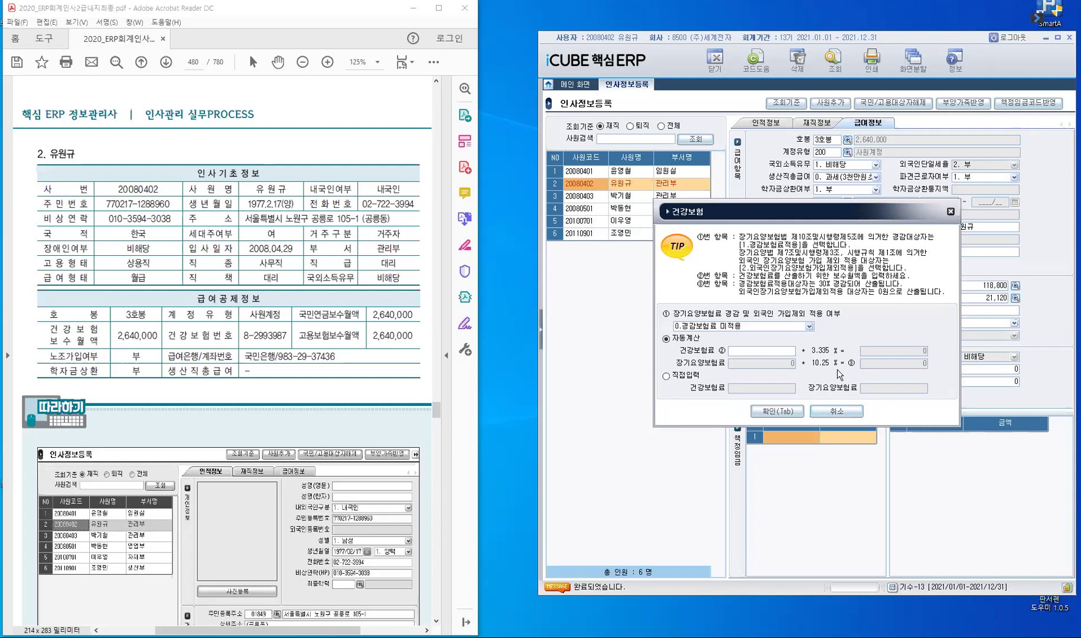
{"action": "left_click", "coordinate": [776, 412]}
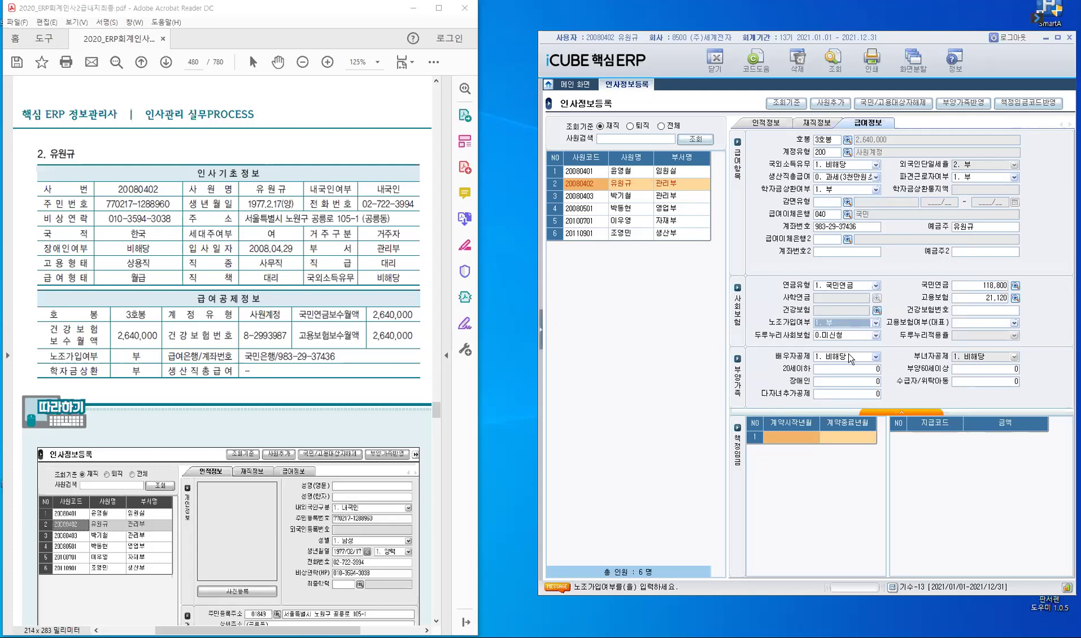
Step: Set representative employment insurance to 1. 부, leave 두루누리 and deductions unchanged, and view 책정임금
{"action": "key", "text": "Return"}
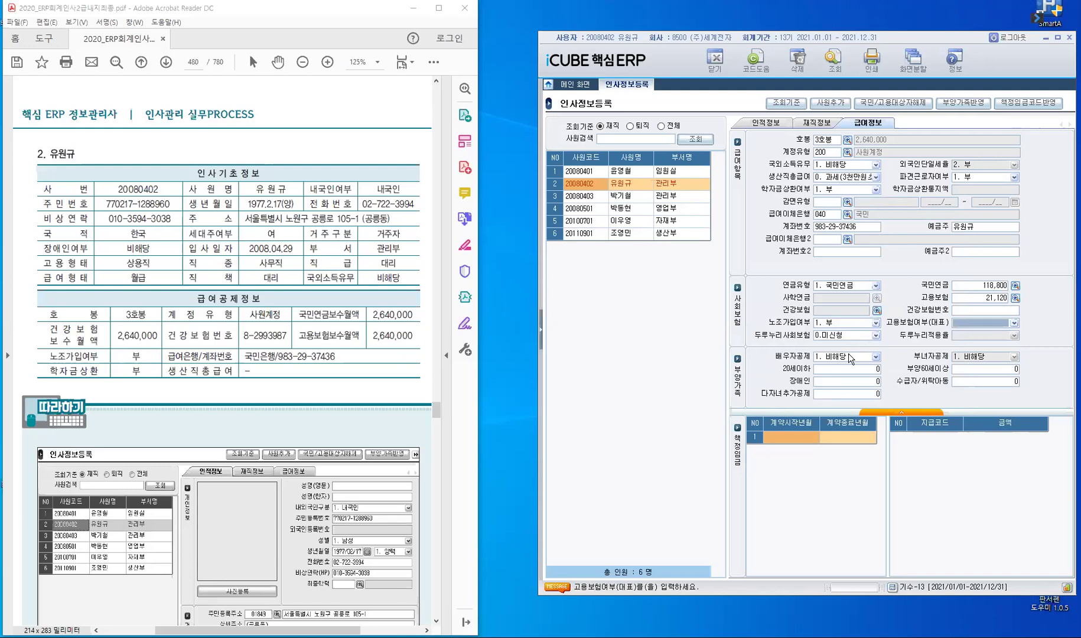
{"action": "key", "text": "F4"}
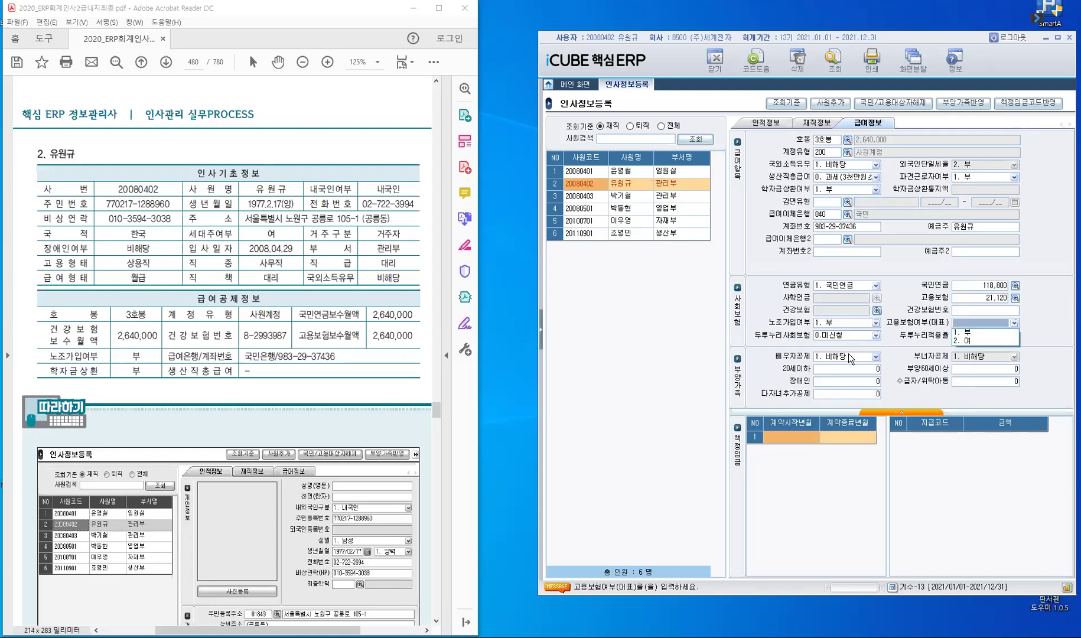
{"action": "key", "text": "Return"}
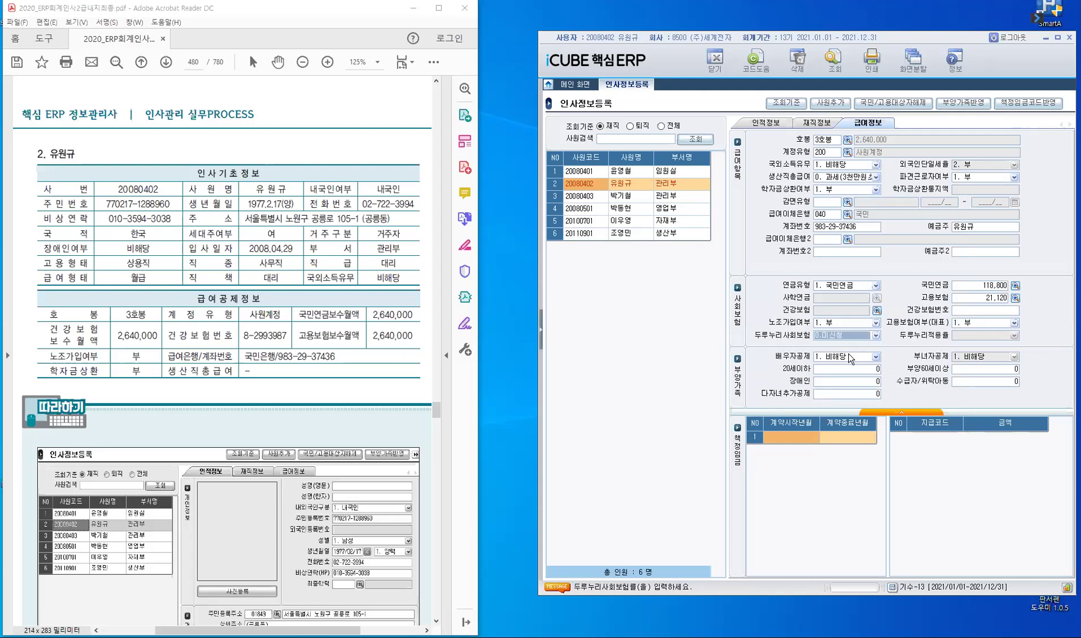
{"action": "key", "text": "Return"}
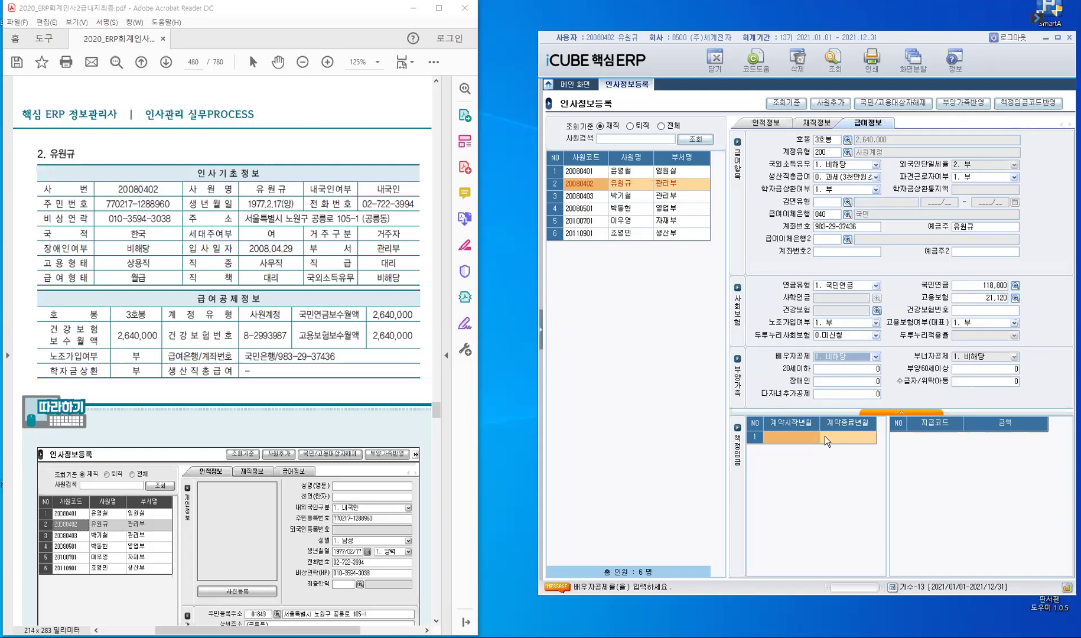
{"action": "left_click", "coordinate": [738, 471]}
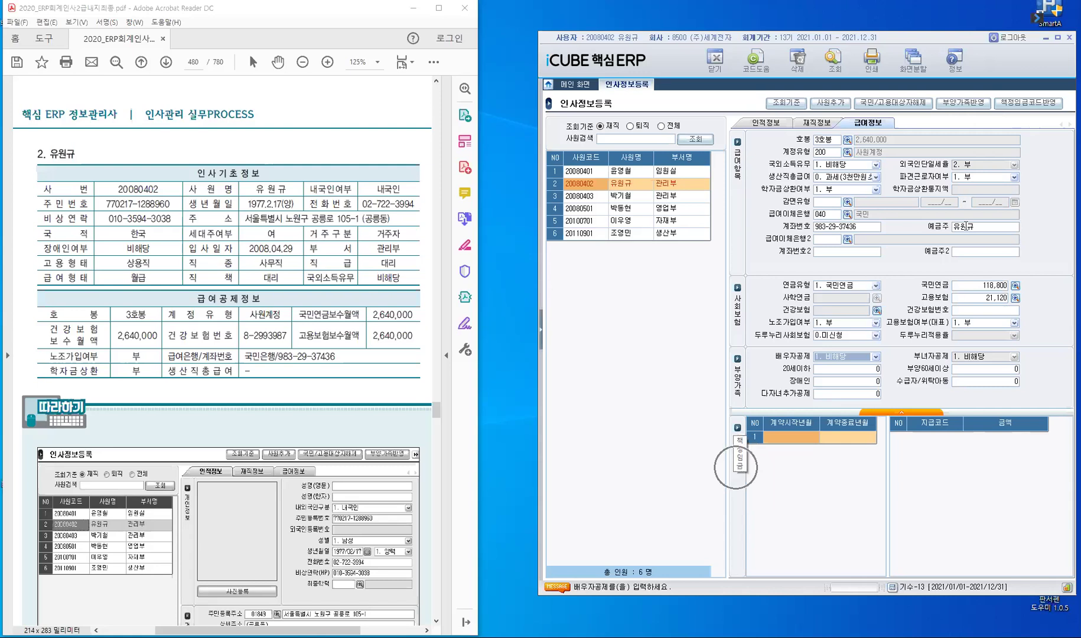
Step: Compare with the first employee's payroll information, then return to the second employee's record
{"action": "left_click", "coordinate": [592, 174]}
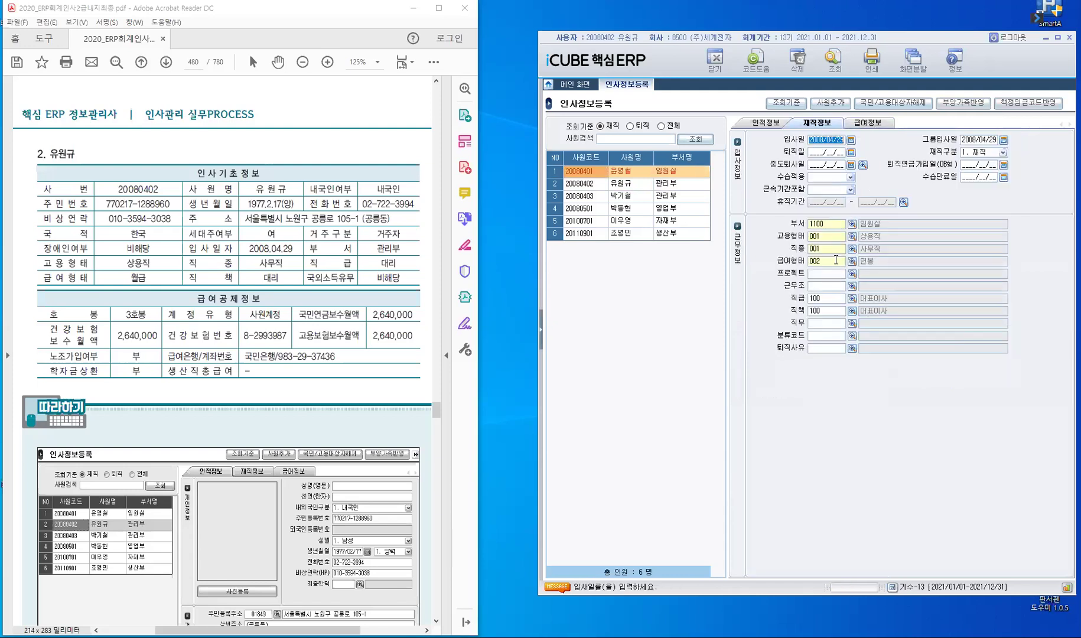
{"action": "left_click", "coordinate": [865, 122]}
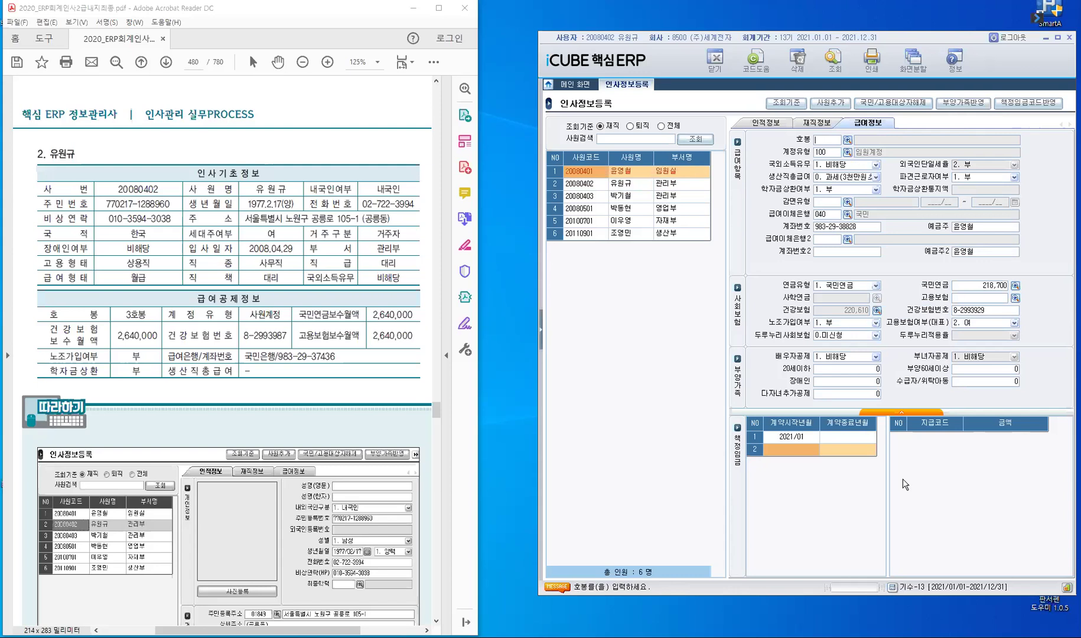
{"action": "left_click", "coordinate": [591, 183]}
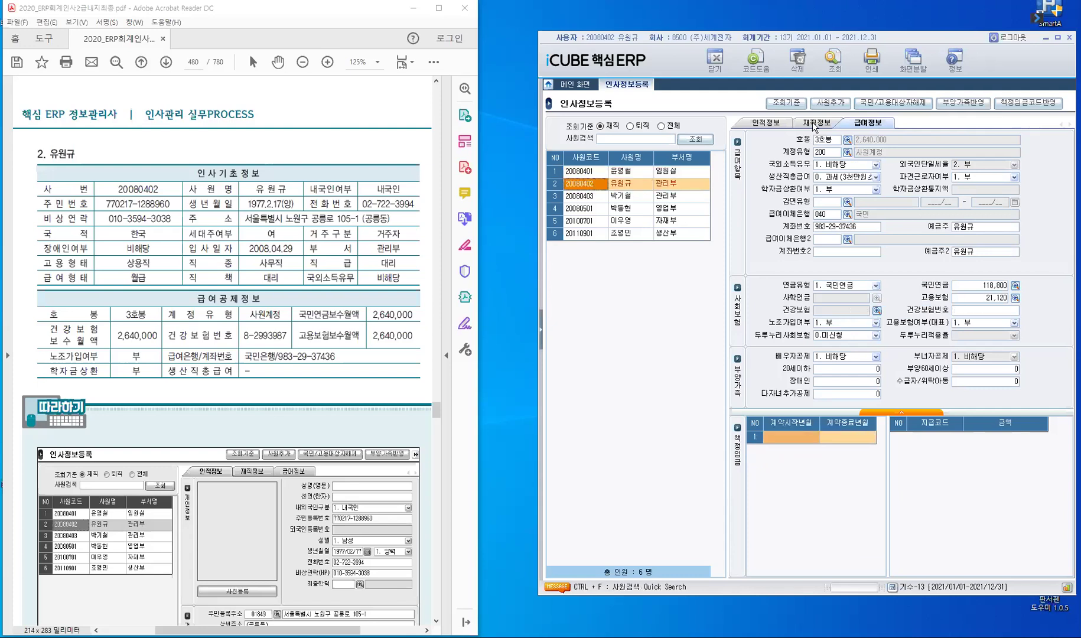
Step: Review the second employee's employment details, then open the 생산부 employee's record in row 6
{"action": "key", "text": "ctrl+Page_Up"}
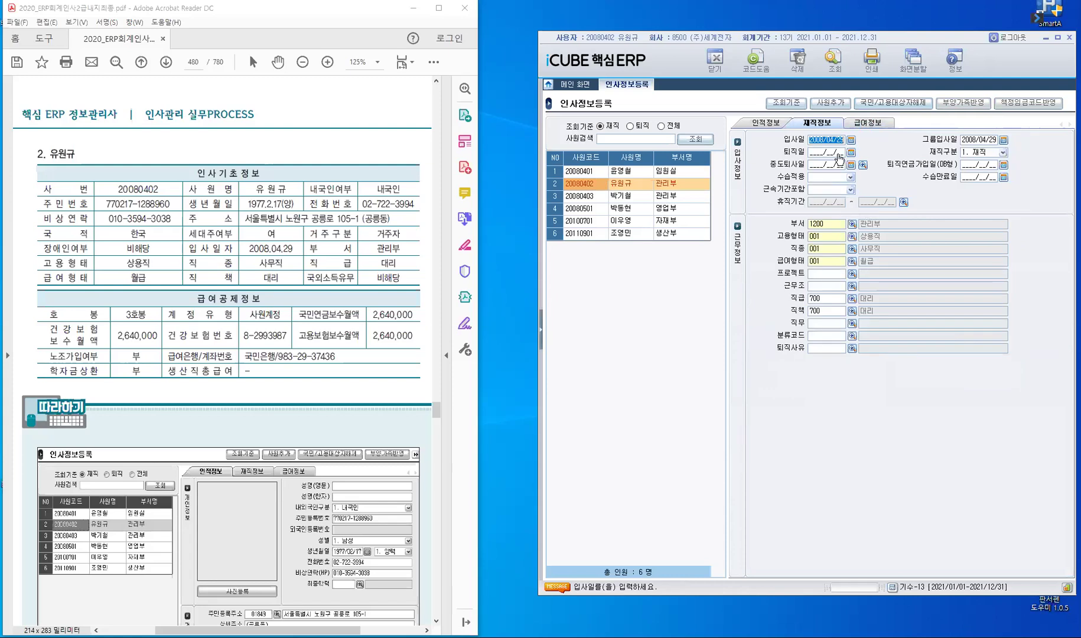
{"action": "key", "text": "ctrl+Page_Down"}
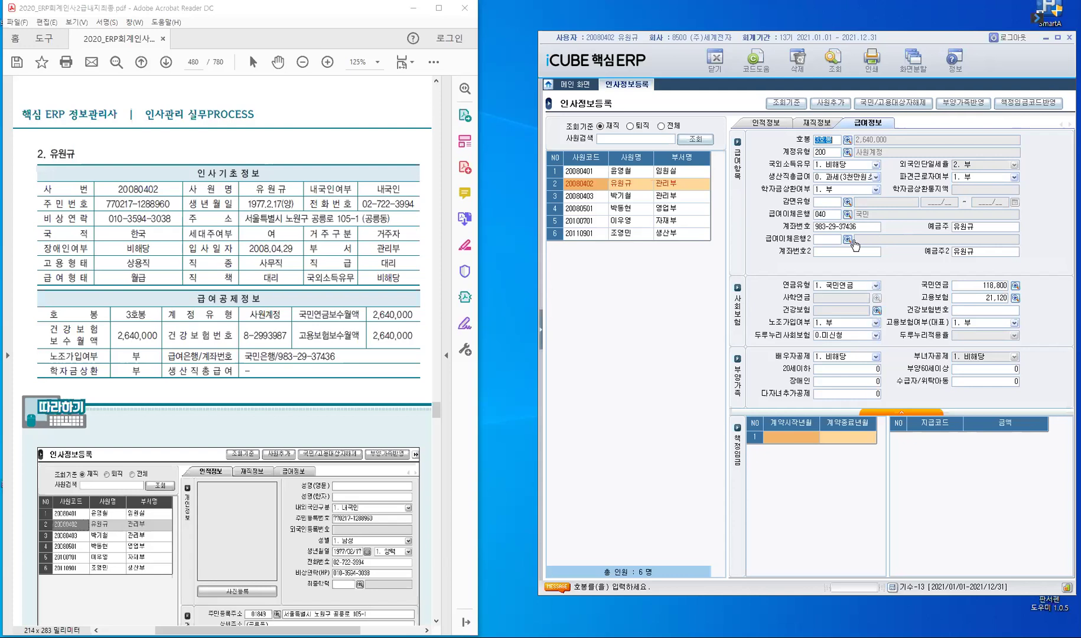
{"action": "left_click", "coordinate": [588, 233]}
{"action": "left_click", "coordinate": [588, 233]}
Step: Show the 생산부 employee's 인적정보 tab and scroll the manual to page 486's data tables
{"action": "left_click", "coordinate": [767, 122]}
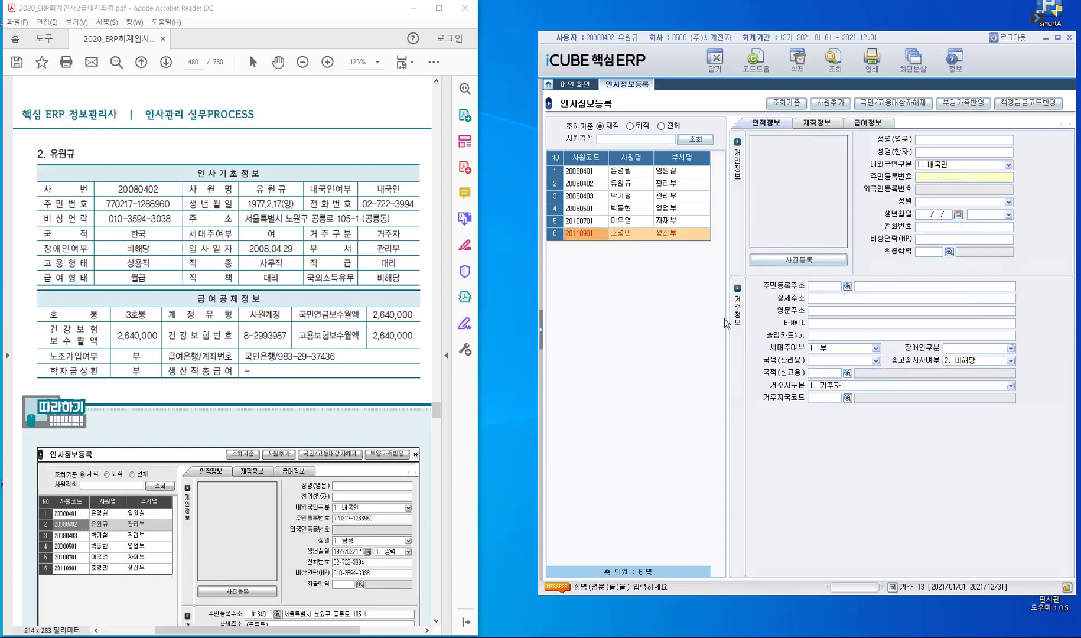
{"action": "key", "text": "Return"}
{"action": "key", "text": "Return"}
{"action": "key", "text": "Return"}
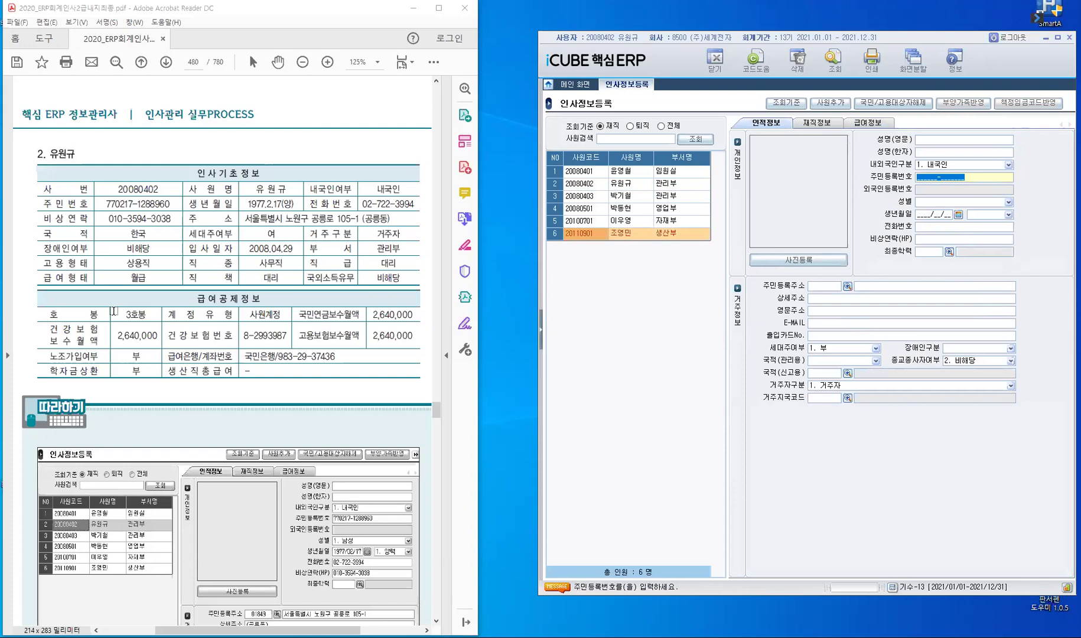
{"action": "left_click", "coordinate": [168, 305]}
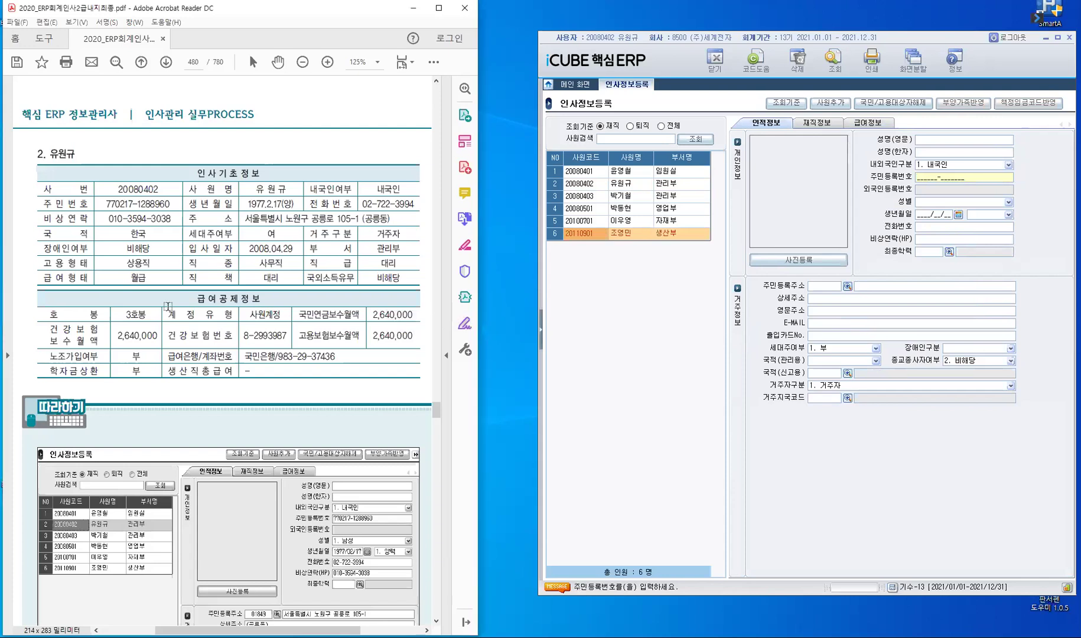
{"action": "scroll", "coordinate": [168, 306], "scroll_direction": "down", "scroll_amount": 10}
{"action": "scroll", "coordinate": [168, 306], "scroll_direction": "down", "scroll_amount": 5}
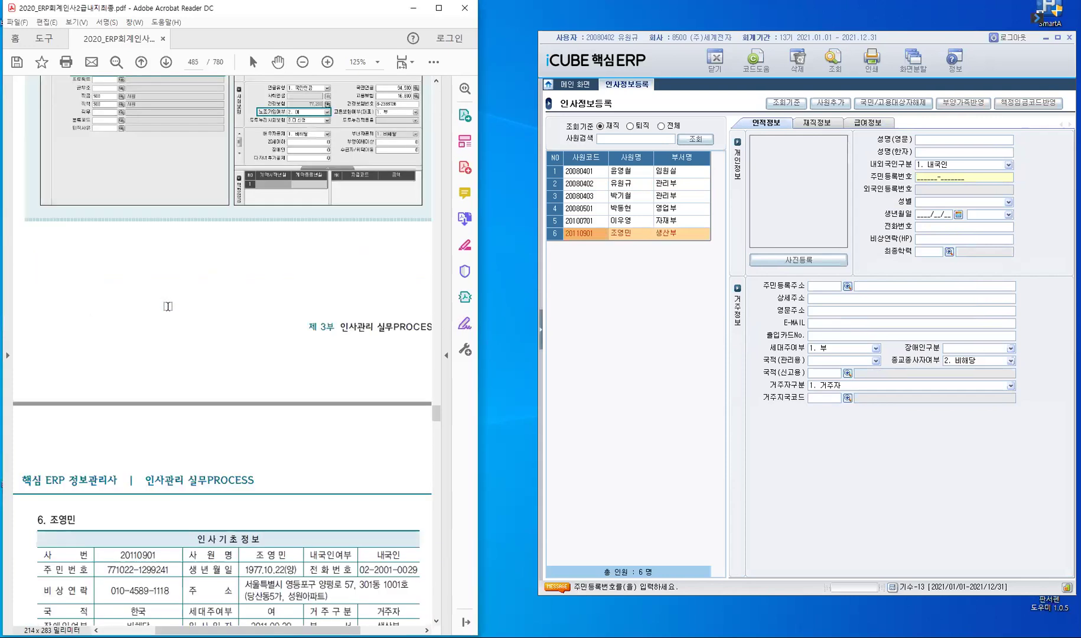
{"action": "scroll", "coordinate": [168, 305], "scroll_direction": "down", "scroll_amount": 5}
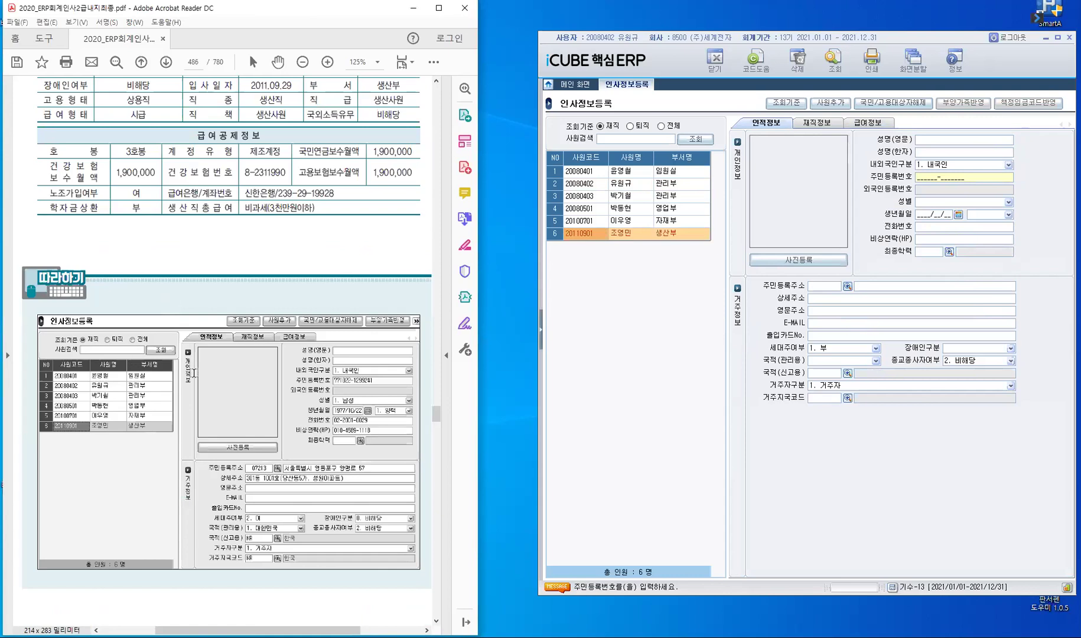
{"action": "scroll", "coordinate": [62, 119], "scroll_direction": "up", "scroll_amount": 5}
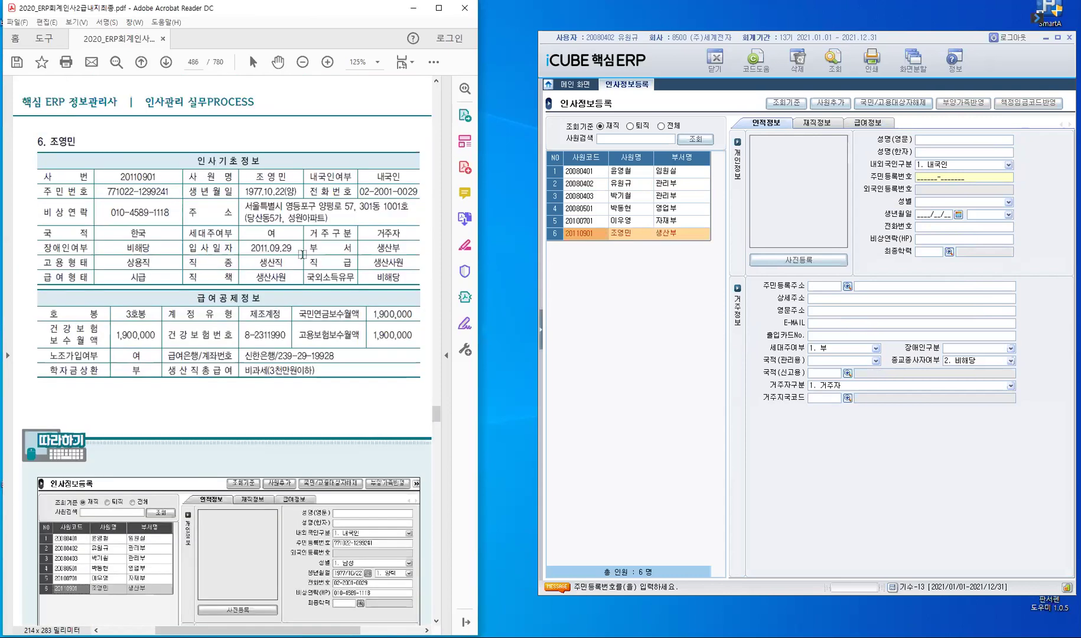
Step: Enter the employee's resident registration number, keep gender male, and set 세대주여부 to 2. 여
{"action": "left_click", "coordinate": [932, 193]}
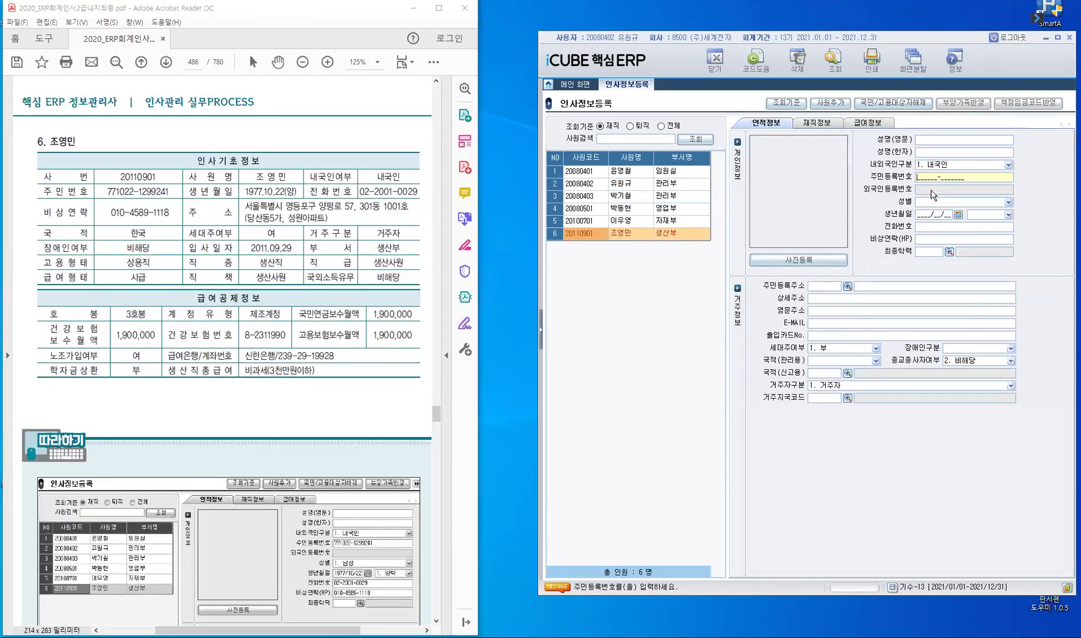
{"action": "key", "text": "Return"}
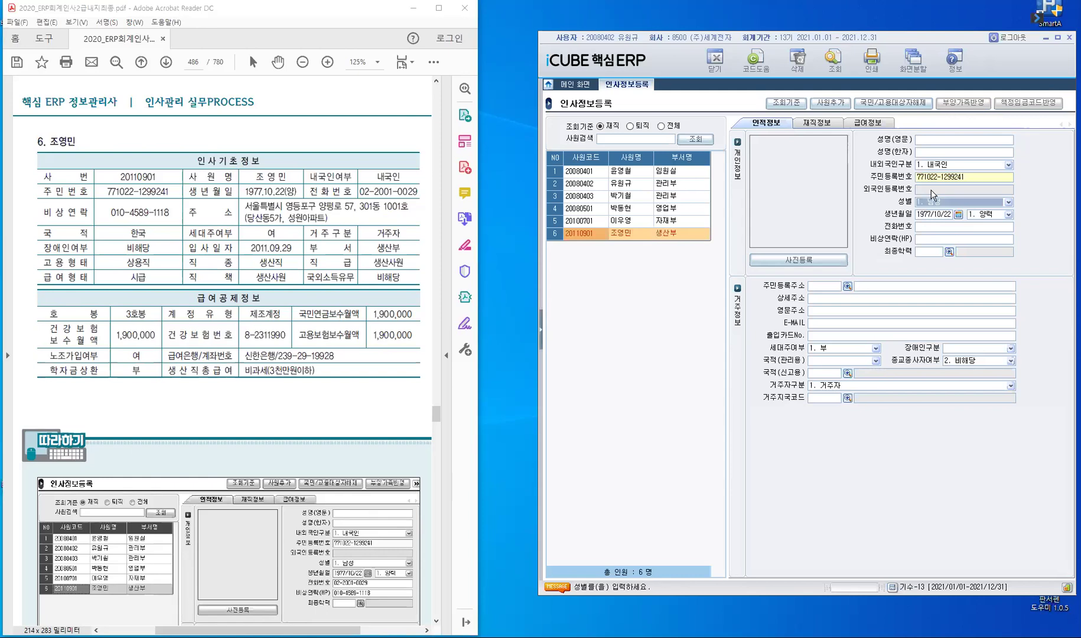
{"action": "key", "text": "Return"}
{"action": "key", "text": "Return"}
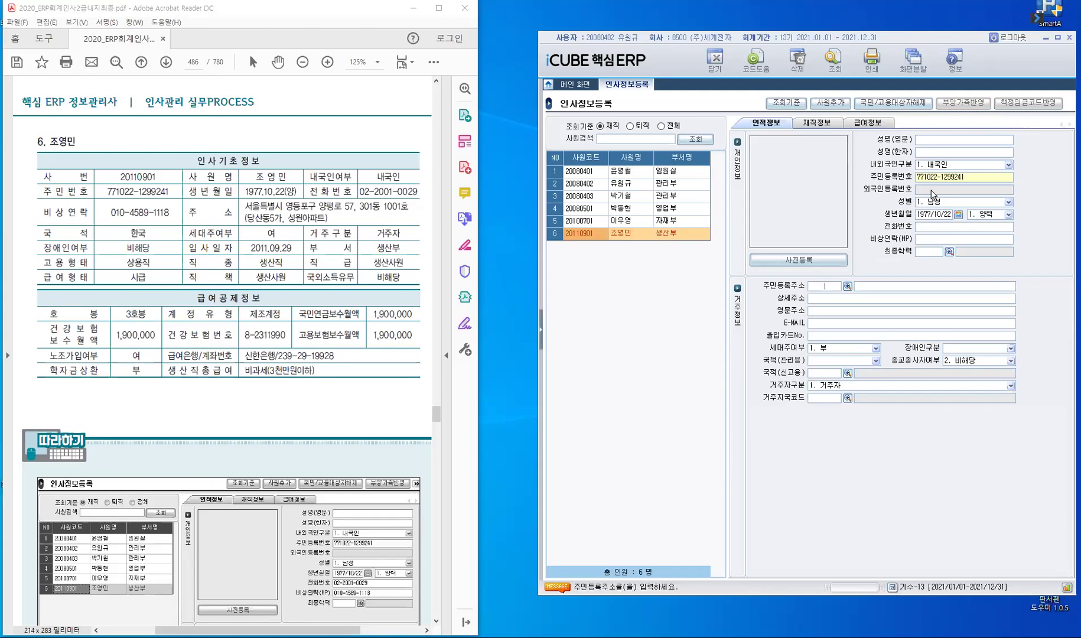
{"action": "key", "text": "Return"}
{"action": "key", "text": "Return"}
{"action": "key", "text": "Return"}
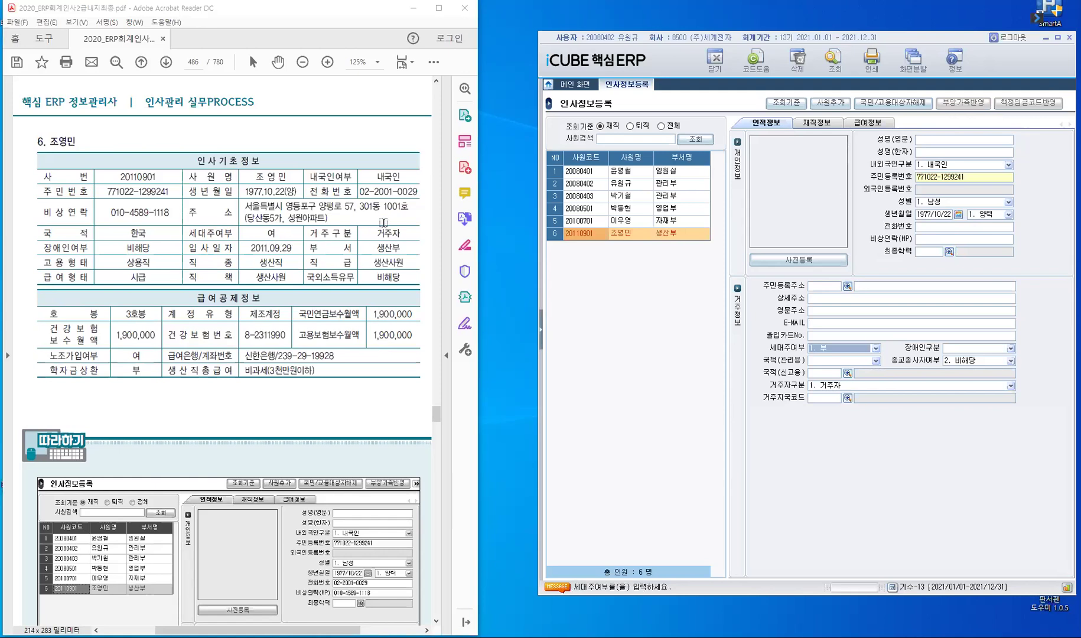
{"action": "left_click", "coordinate": [843, 348]}
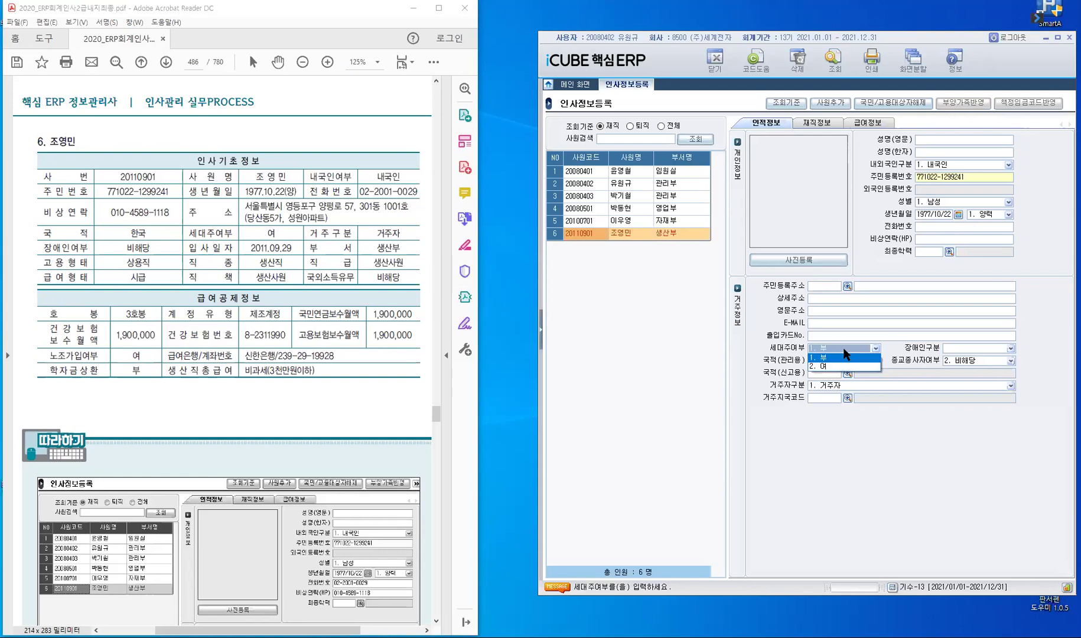
{"action": "key", "text": "Down"}
{"action": "key", "text": "Return"}
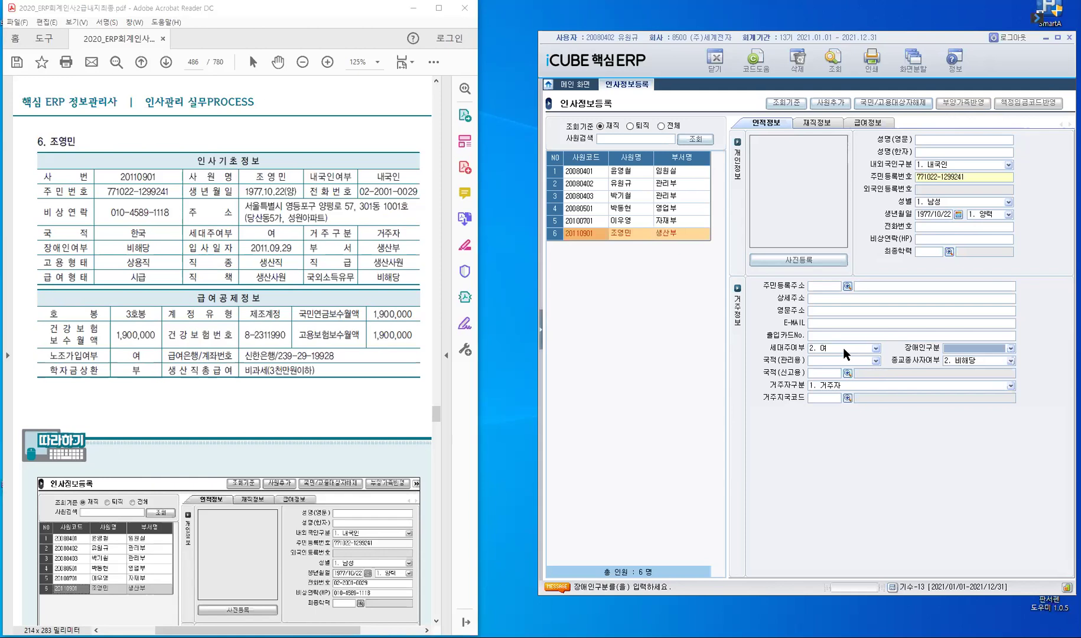
Step: Set disability 0. 비해당, nationality 1. 대한민국, resident 1. 거주자, and KR reporting and residence codes
{"action": "key", "text": "Down"}
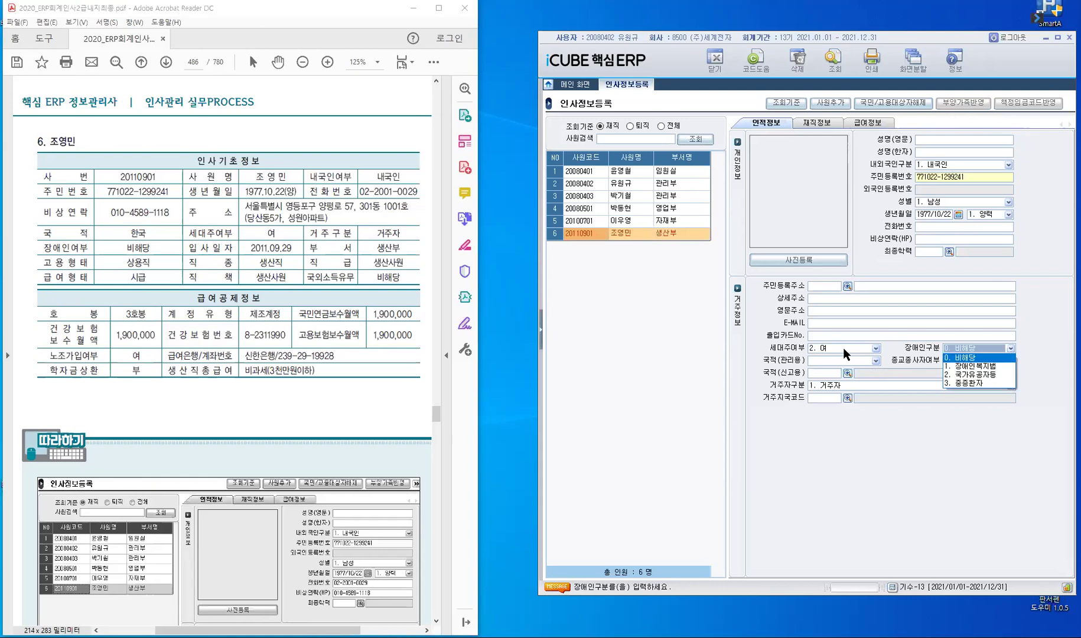
{"action": "key", "text": "Return"}
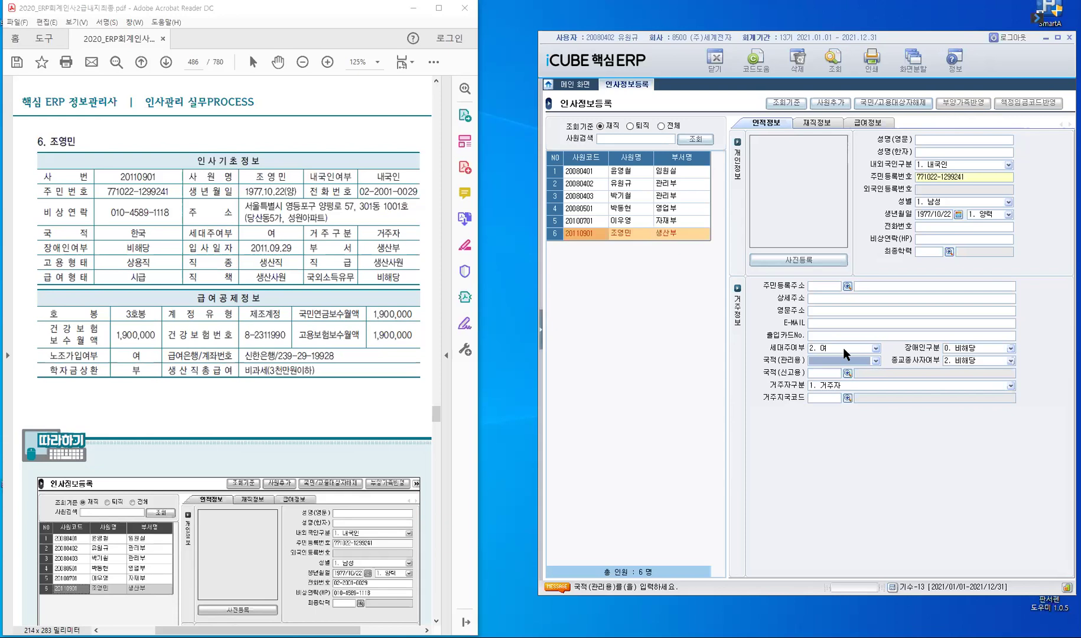
{"action": "key", "text": "Down"}
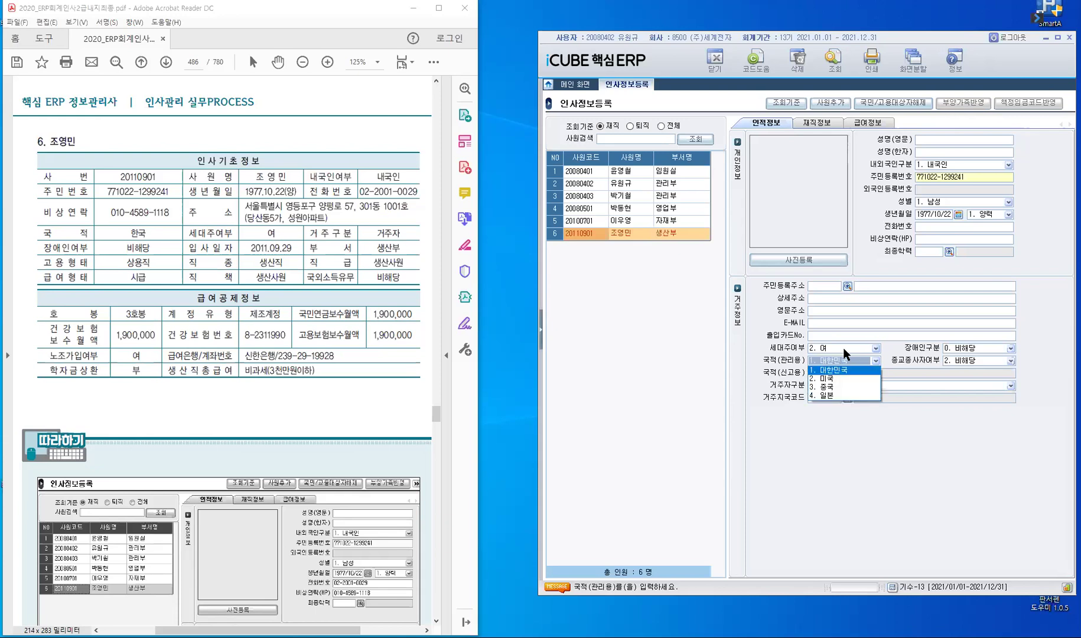
{"action": "key", "text": "Return"}
{"action": "key", "text": "Return"}
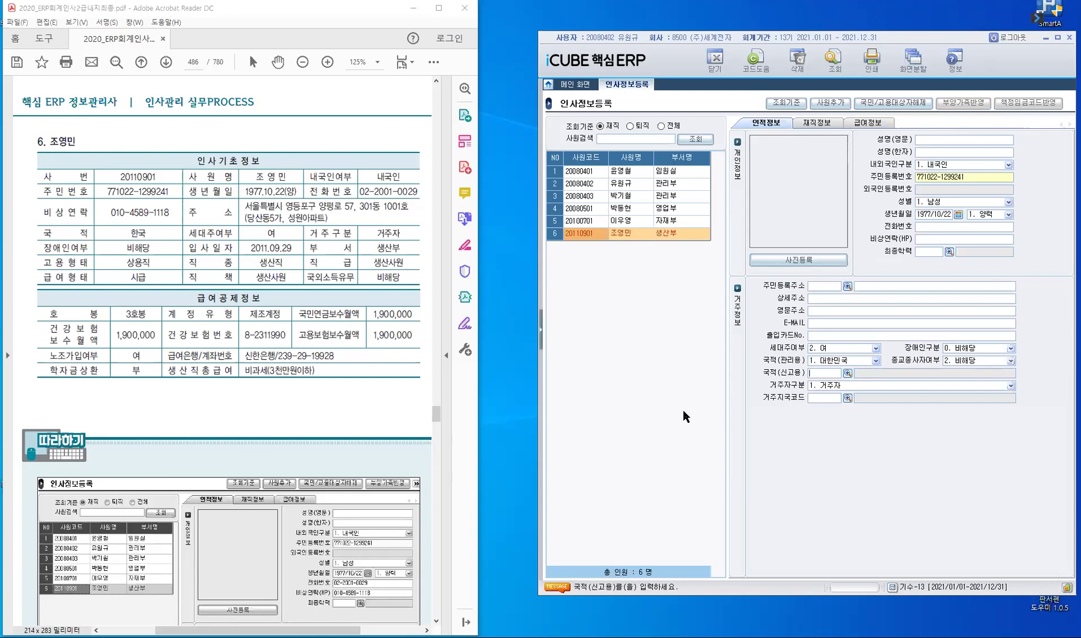
{"action": "type", "text": "KR"}
{"action": "key", "text": "Return"}
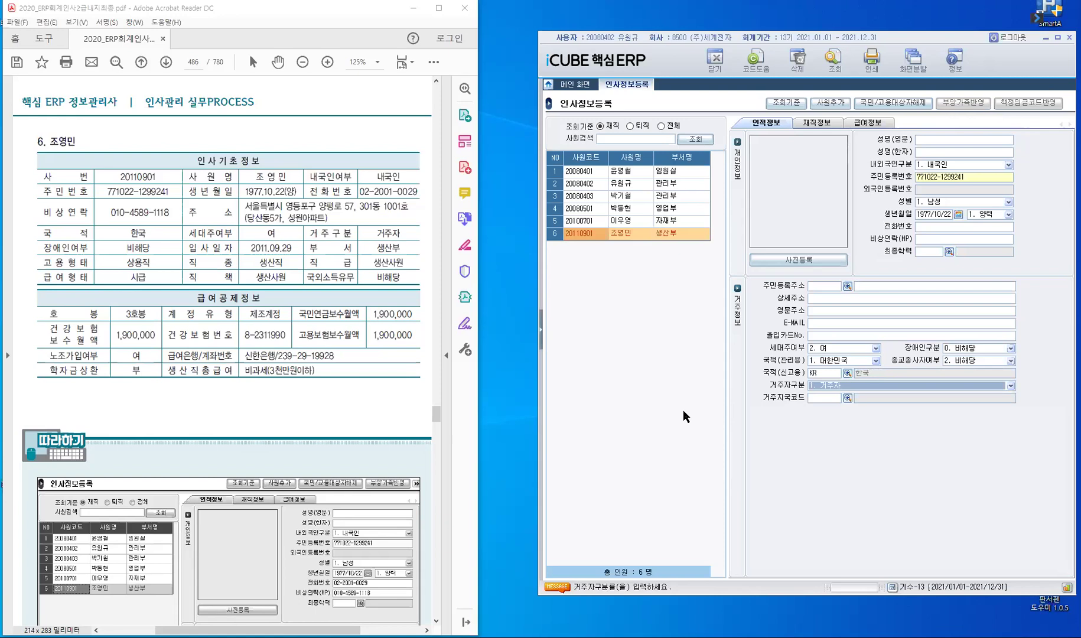
{"action": "key", "text": "Return"}
{"action": "type", "text": "KR"}
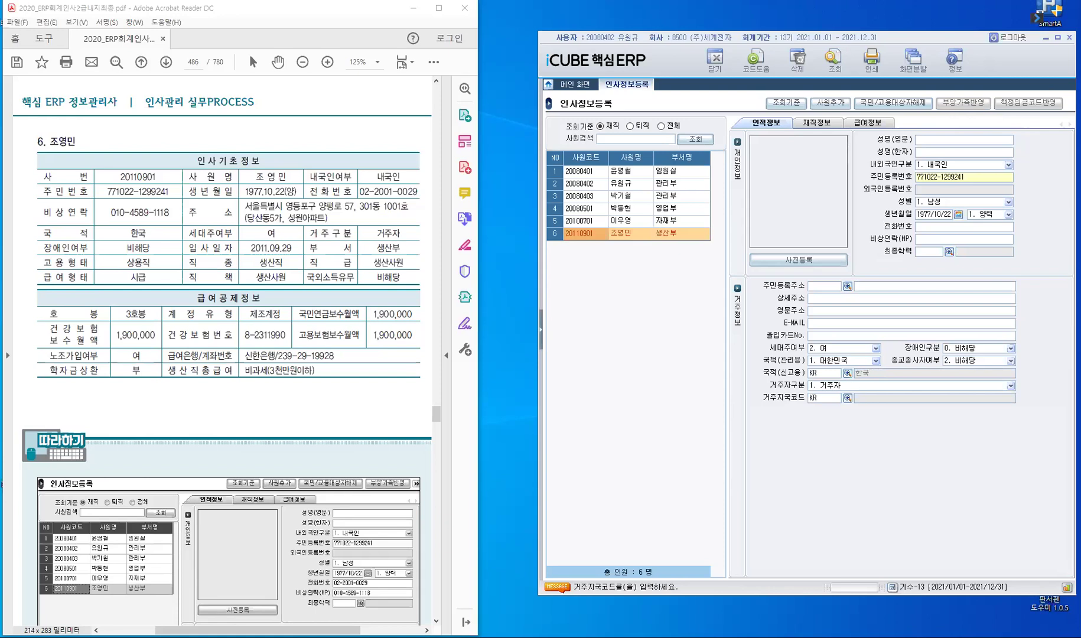
{"action": "key", "text": "Return"}
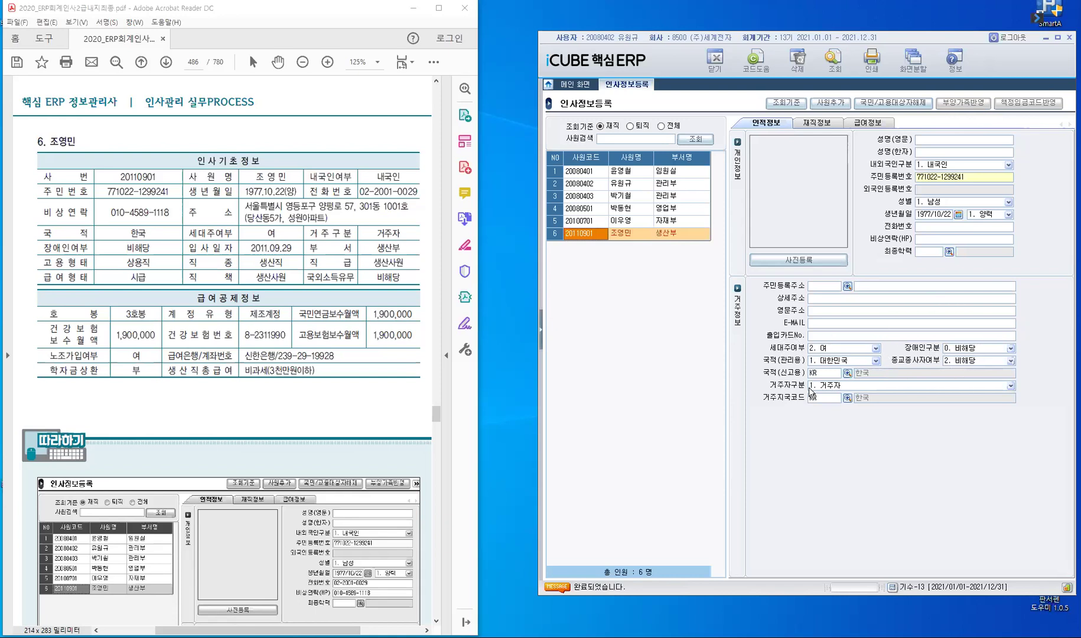
Step: In 재직정보, keep hire dates and department 4100; set job type 002 생산직 and pay type 004 시급
{"action": "left_click", "coordinate": [827, 126]}
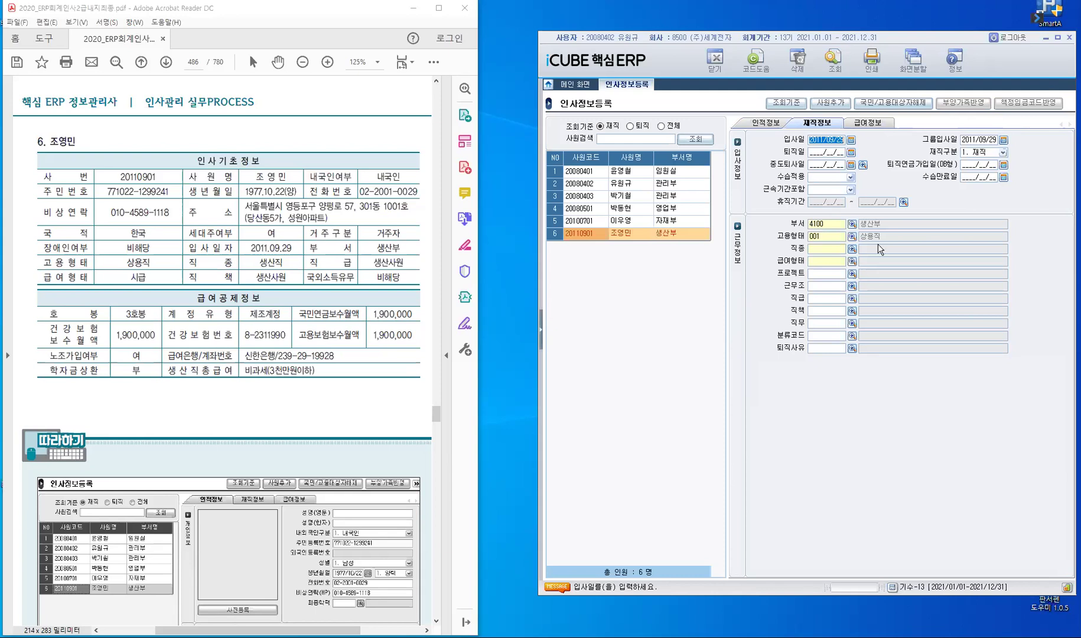
{"action": "key", "text": "Return"}
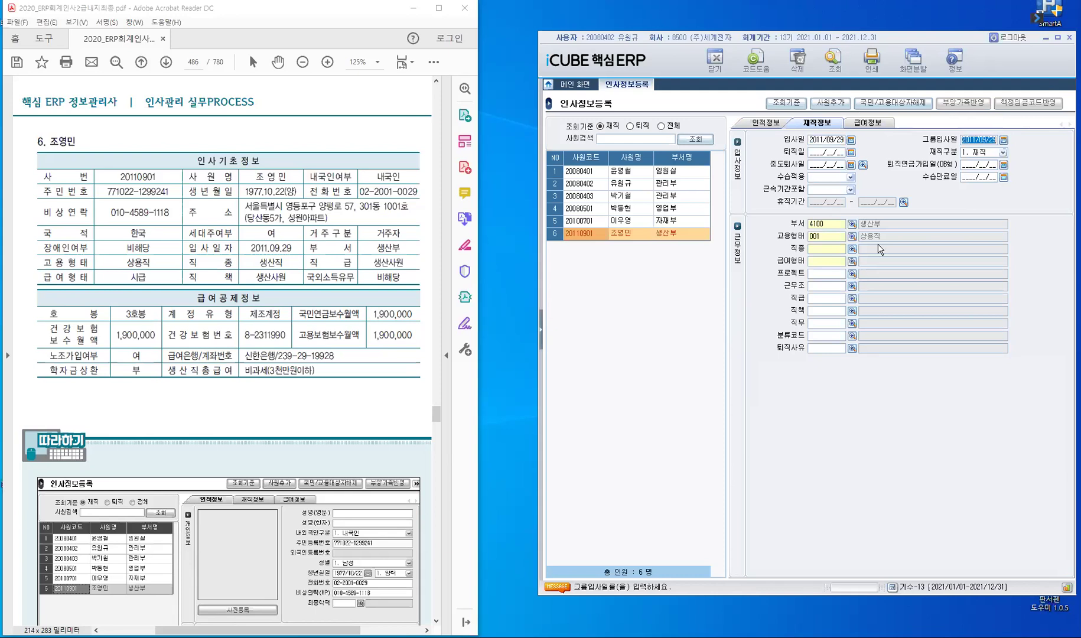
{"action": "key", "text": "Return"}
{"action": "key", "text": "Return"}
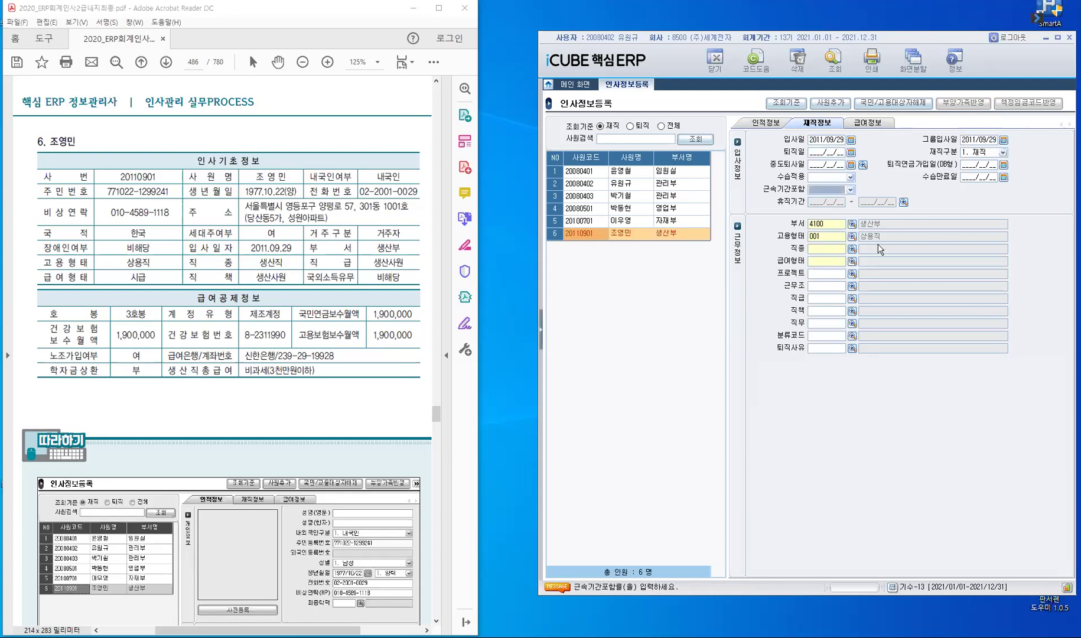
{"action": "key", "text": "Return"}
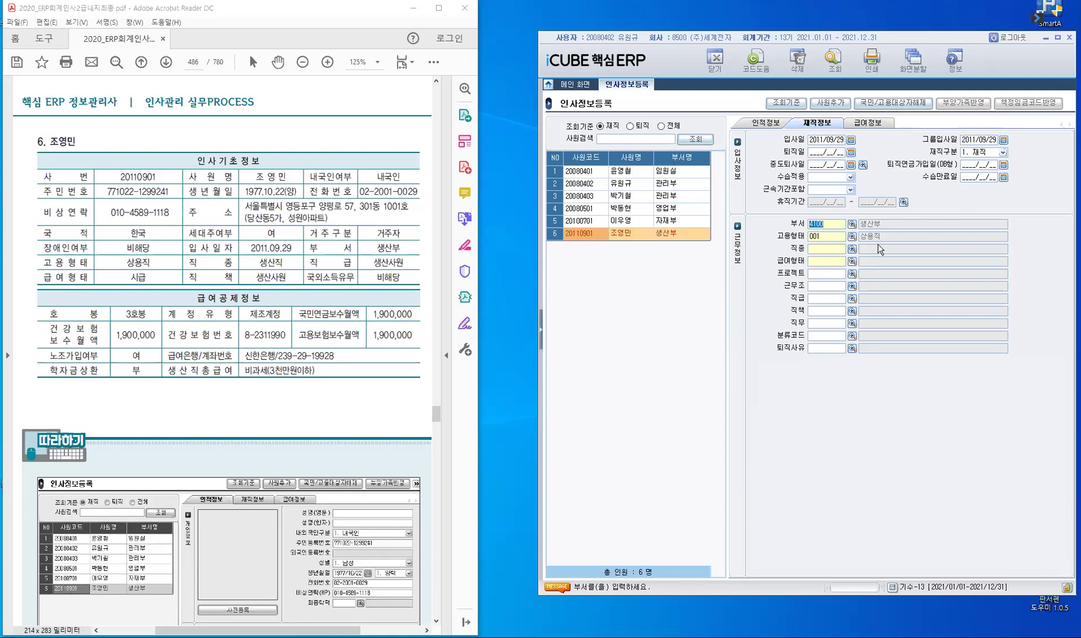
{"action": "key", "text": "Return"}
{"action": "key", "text": "Return"}
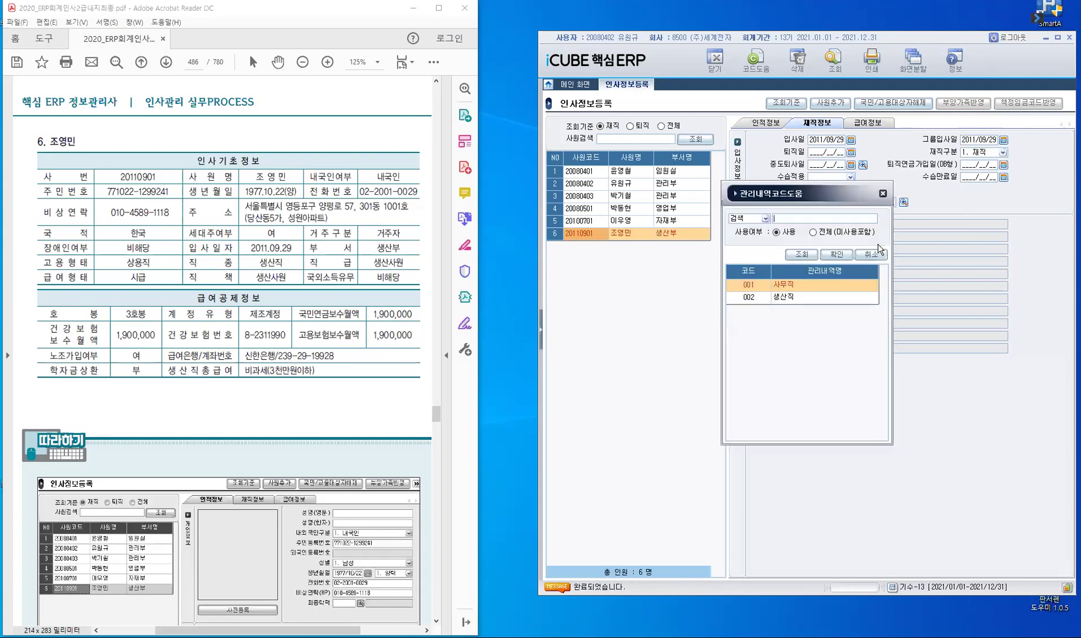
{"action": "key", "text": "Down"}
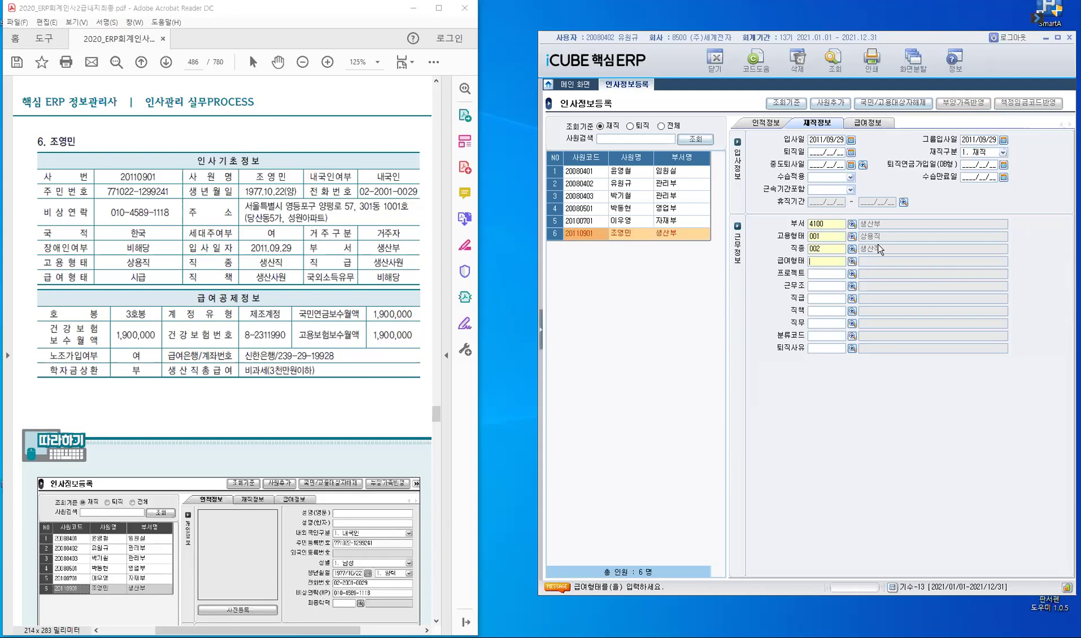
{"action": "key", "text": "F2"}
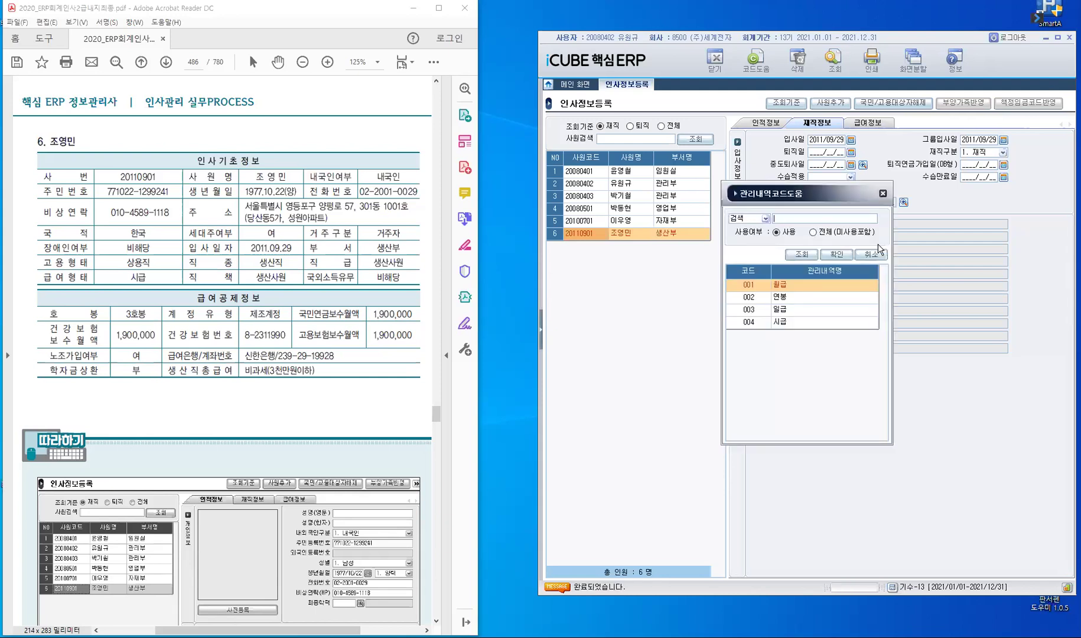
{"action": "key", "text": "Down"}
{"action": "key", "text": "Down"}
{"action": "key", "text": "Down"}
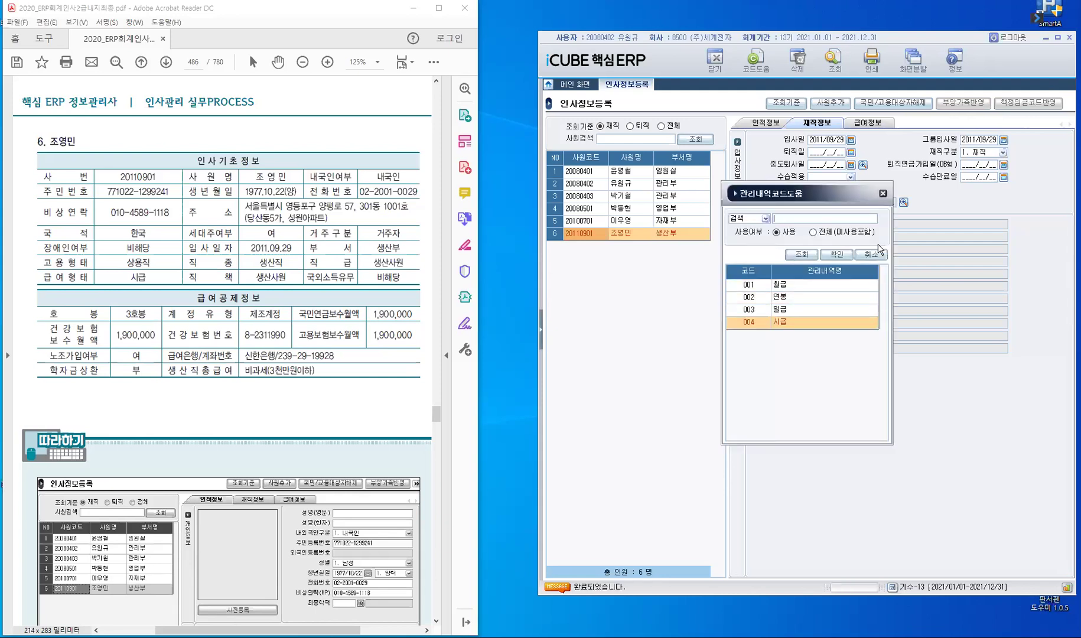
{"action": "key", "text": "Return"}
{"action": "key", "text": "Return"}
{"action": "key", "text": "Return"}
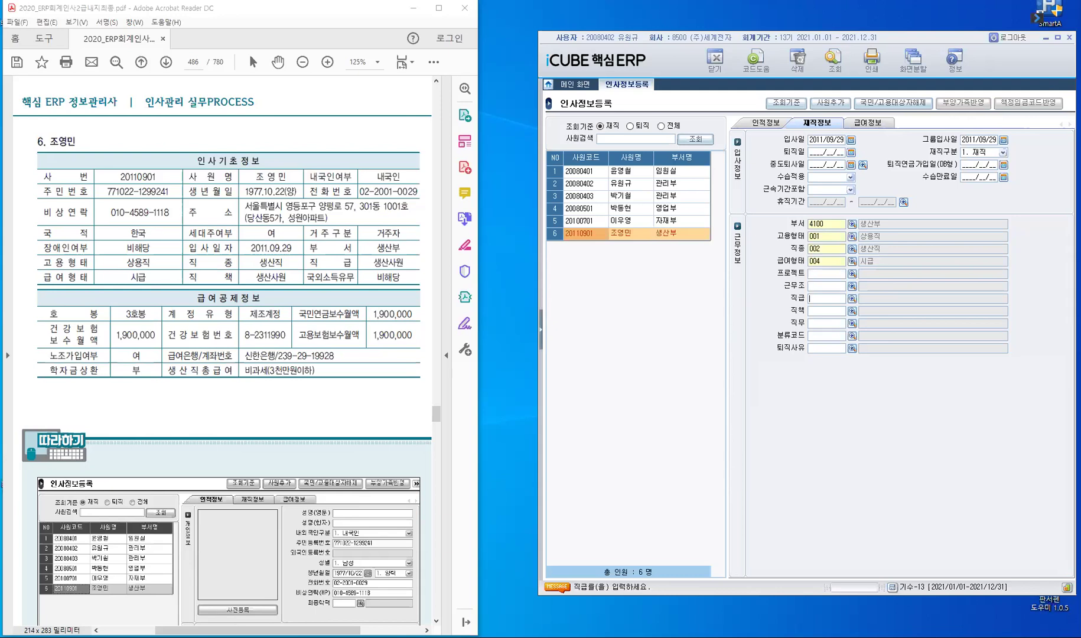
Step: Set both 직급 and 직책 to 950 생산사원
{"action": "type", "text": "TOD"}
{"action": "key", "text": "BackSpace"}
{"action": "key", "text": "BackSpace"}
{"action": "key", "text": "BackSpace"}
{"action": "type", "text": "생산"}
{"action": "key", "text": "Return"}
{"action": "type", "text": "생산"}
{"action": "key", "text": "Return"}
{"action": "key", "text": "Return"}
{"action": "key", "text": "Return"}
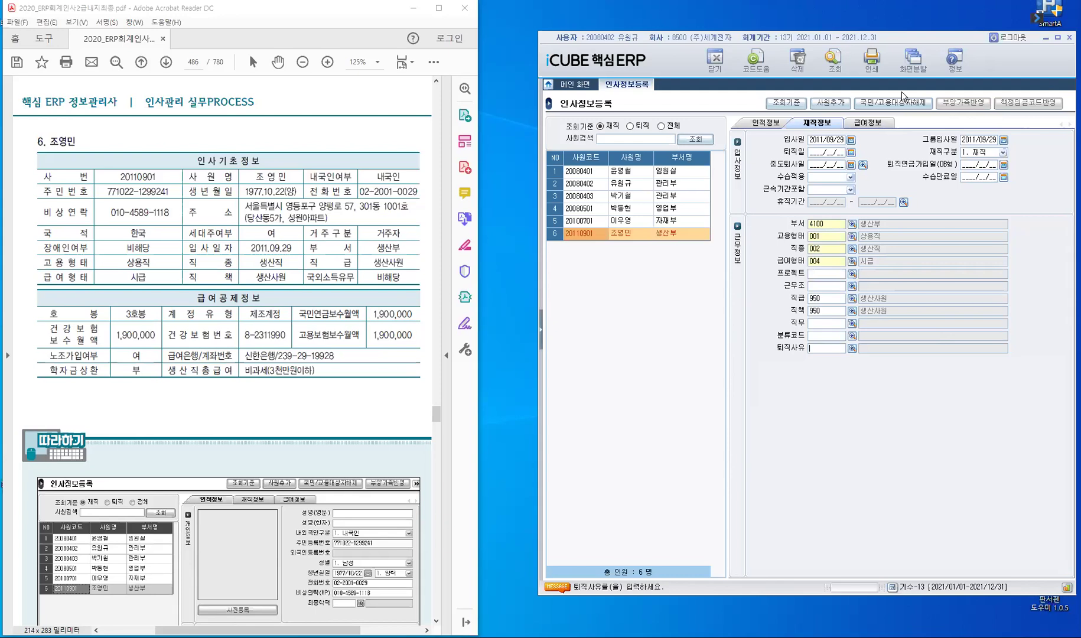
Step: Set the employee's 호봉 to 3호봉 in the 급여정보 tab
{"action": "left_click", "coordinate": [877, 124]}
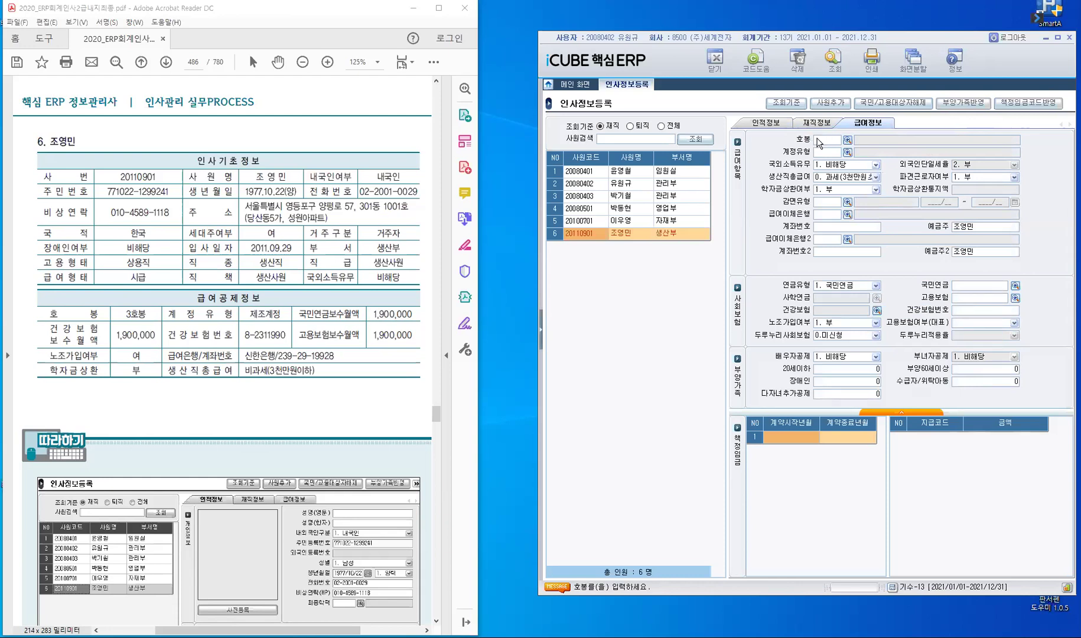
{"action": "double_click", "coordinate": [819, 140]}
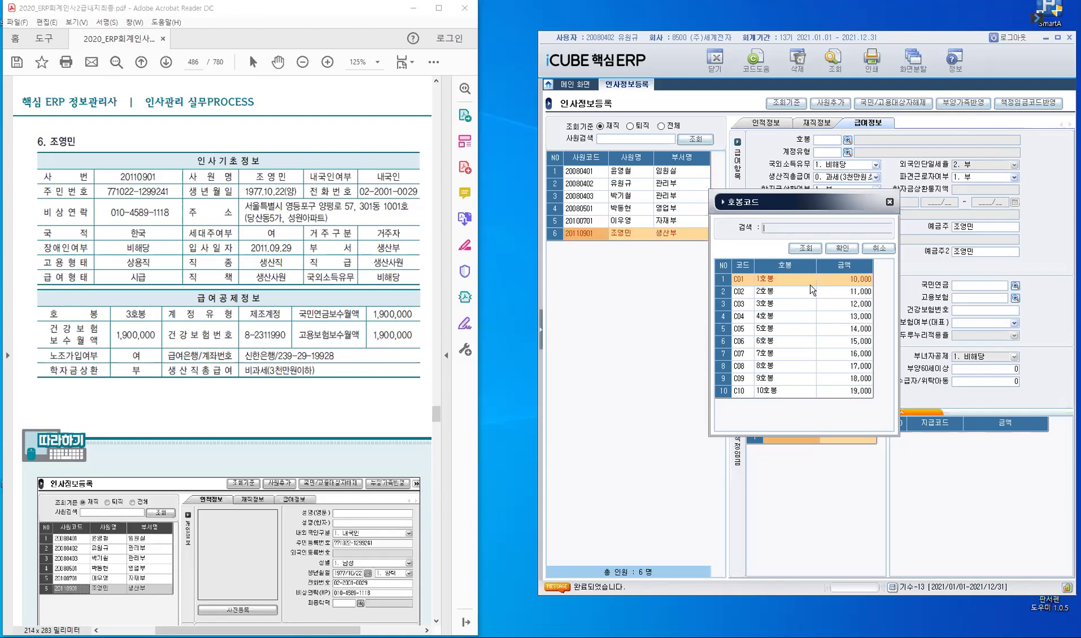
{"action": "left_click", "coordinate": [810, 303]}
{"action": "left_click", "coordinate": [841, 248]}
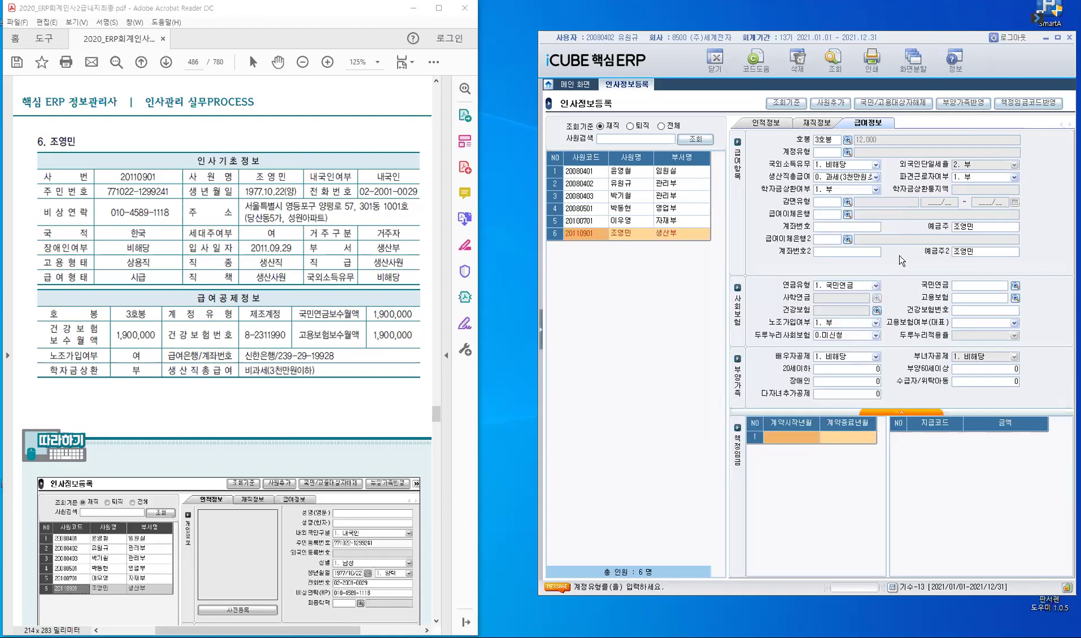
Step: Set 계정유형 to 300 제조계정 and highlight the 비과세(3천만원이하) entry in the reference sheet
{"action": "key", "text": "F2"}
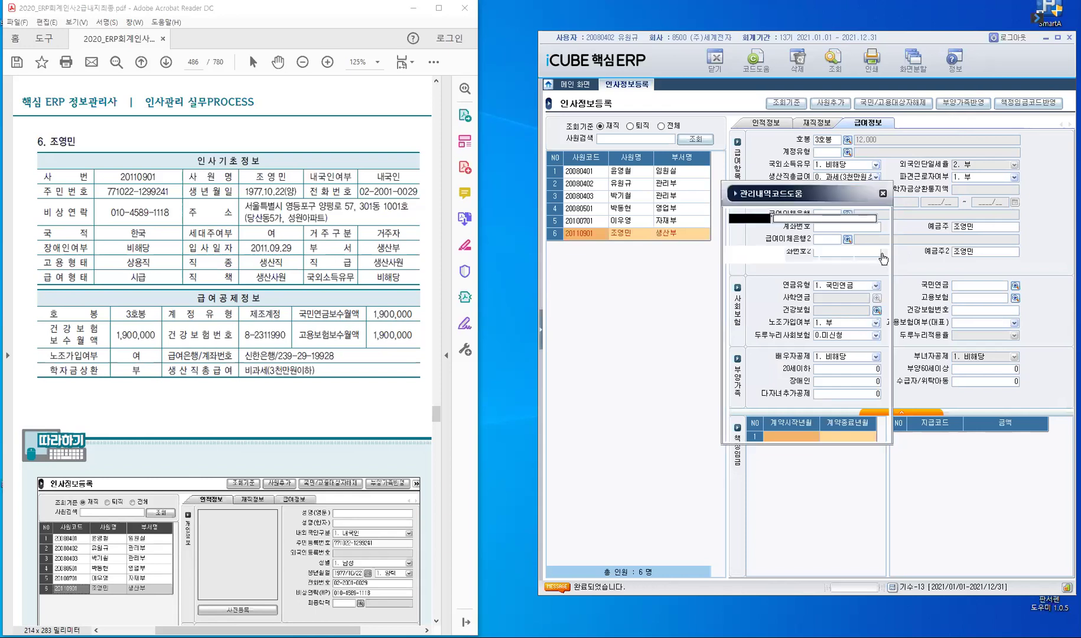
{"action": "left_click", "coordinate": [749, 309]}
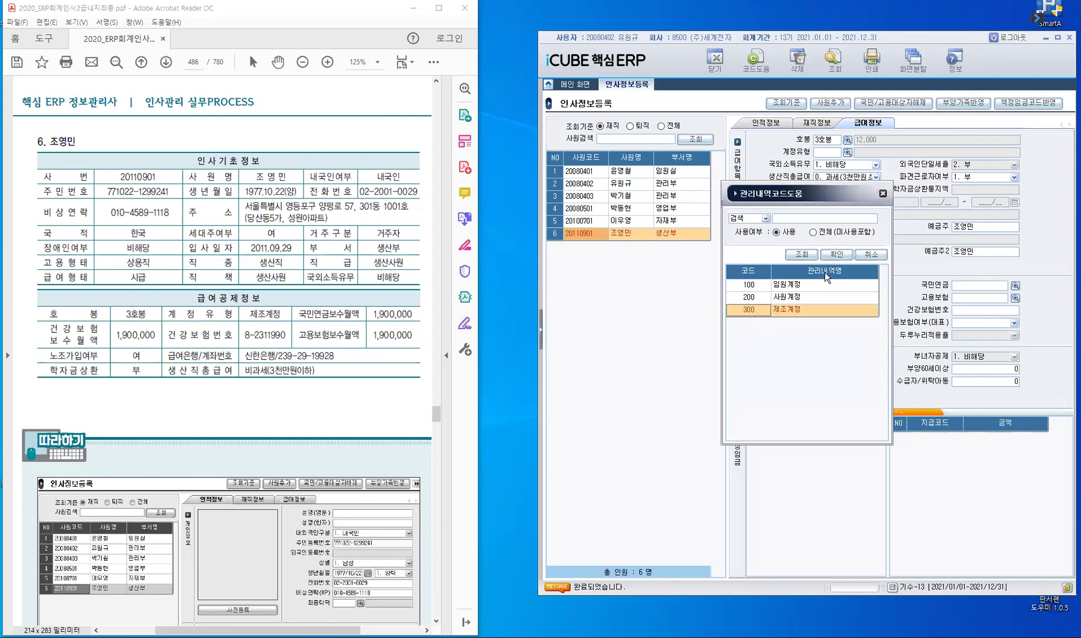
{"action": "left_click", "coordinate": [837, 255]}
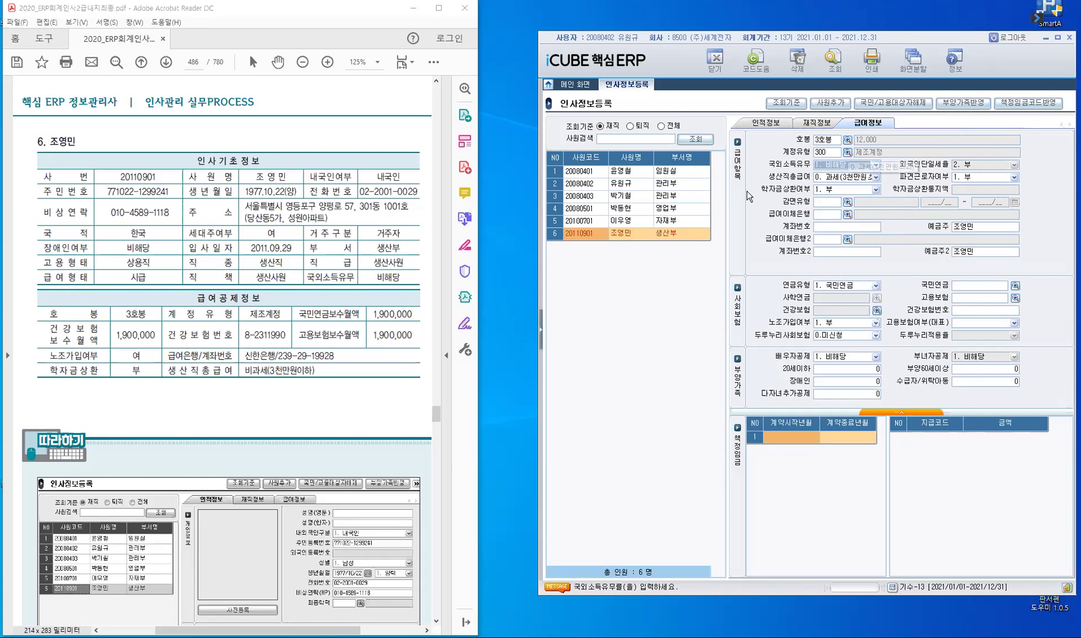
{"action": "key", "text": "Return"}
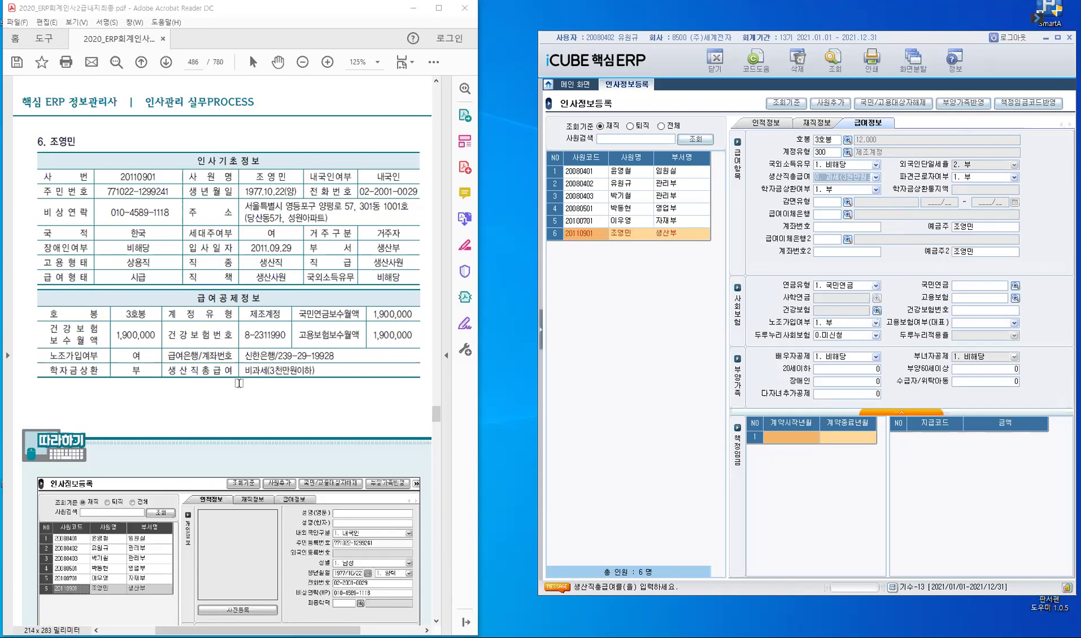
{"action": "left_click_drag", "start_coordinate": [247, 371], "coordinate": [314, 371]}
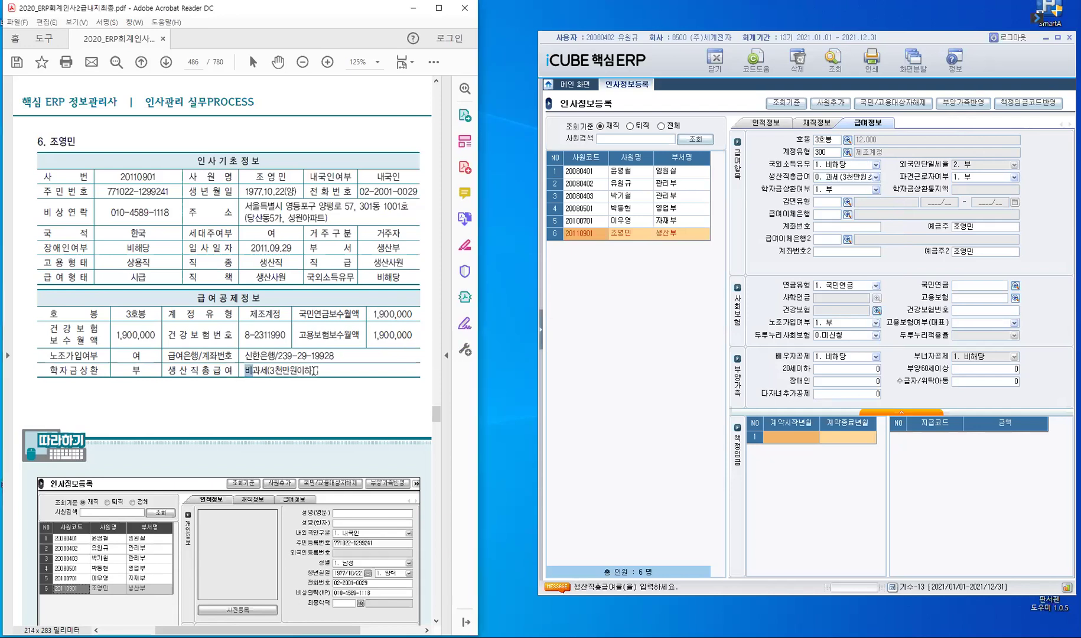
{"action": "left_click", "coordinate": [316, 382]}
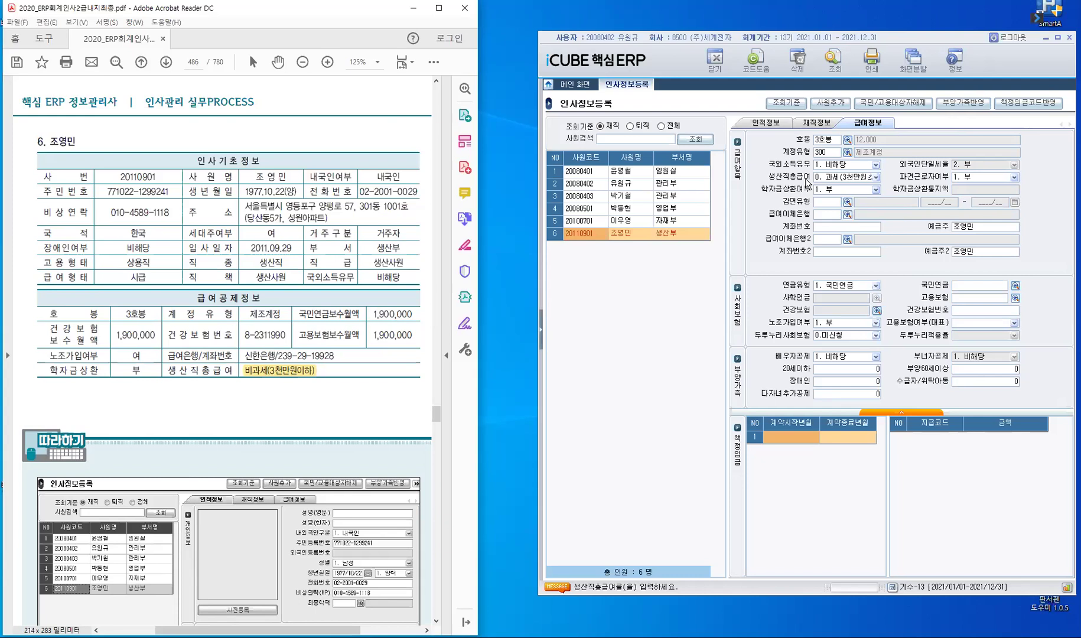
Step: Set 생산직총급여 to 1. 비과세(3천만원이하), leaving 파견근로자 and 학자금상환 unchanged
{"action": "left_click", "coordinate": [878, 176]}
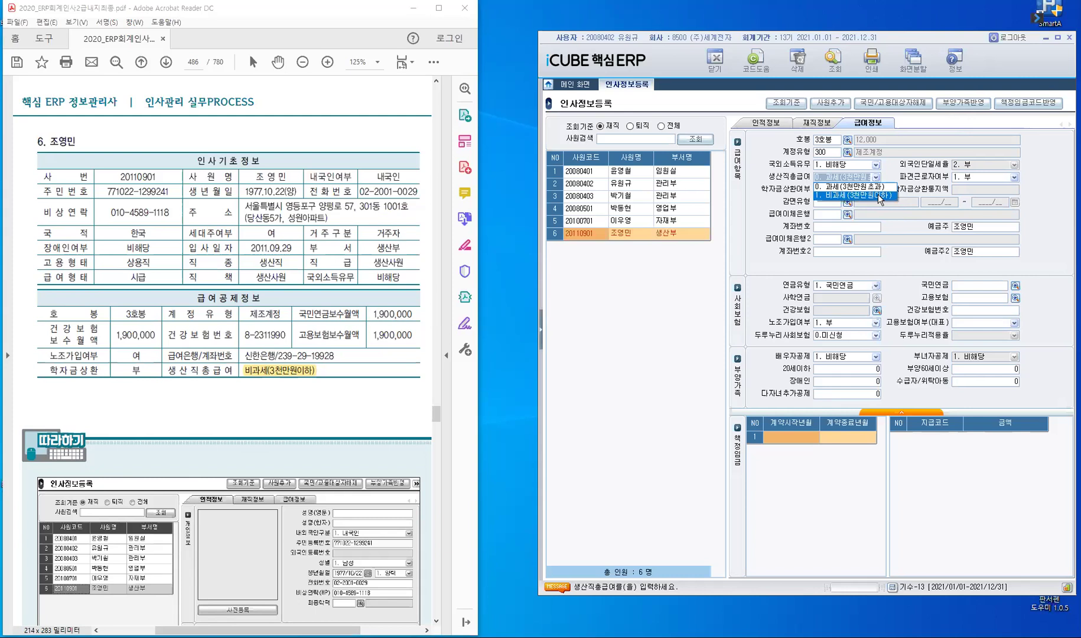
{"action": "left_click", "coordinate": [881, 197]}
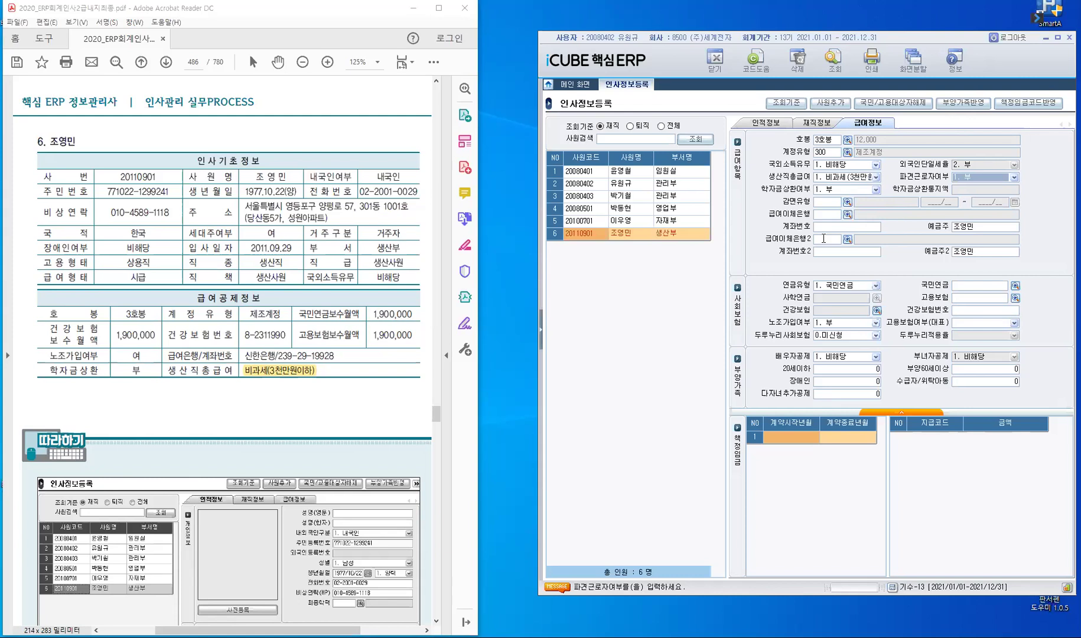
{"action": "key", "text": "Return"}
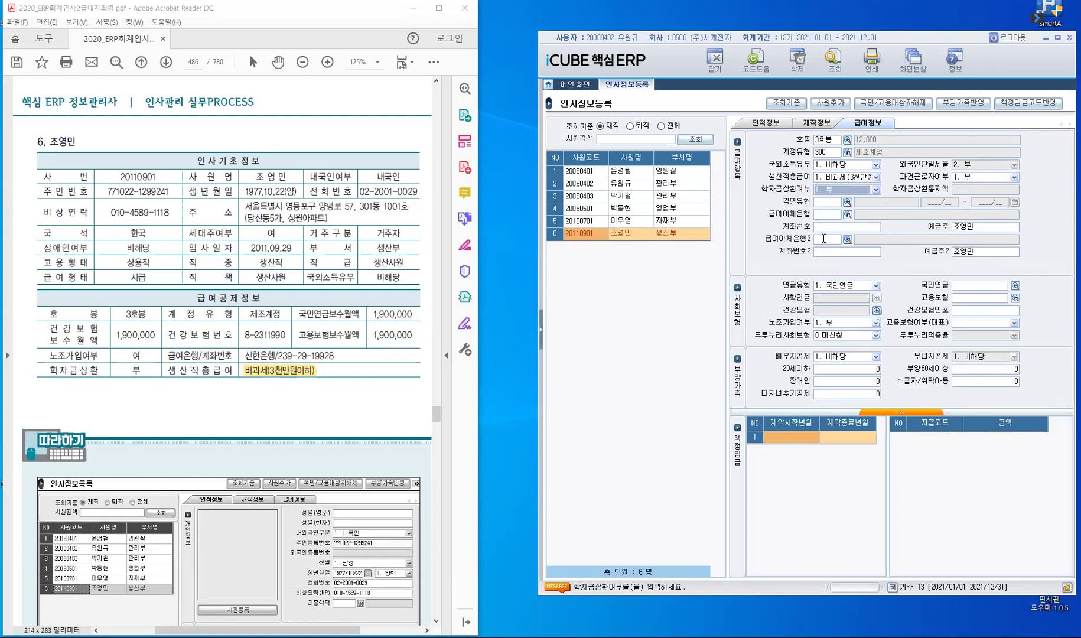
{"action": "key", "text": "Return"}
{"action": "key", "text": "Return"}
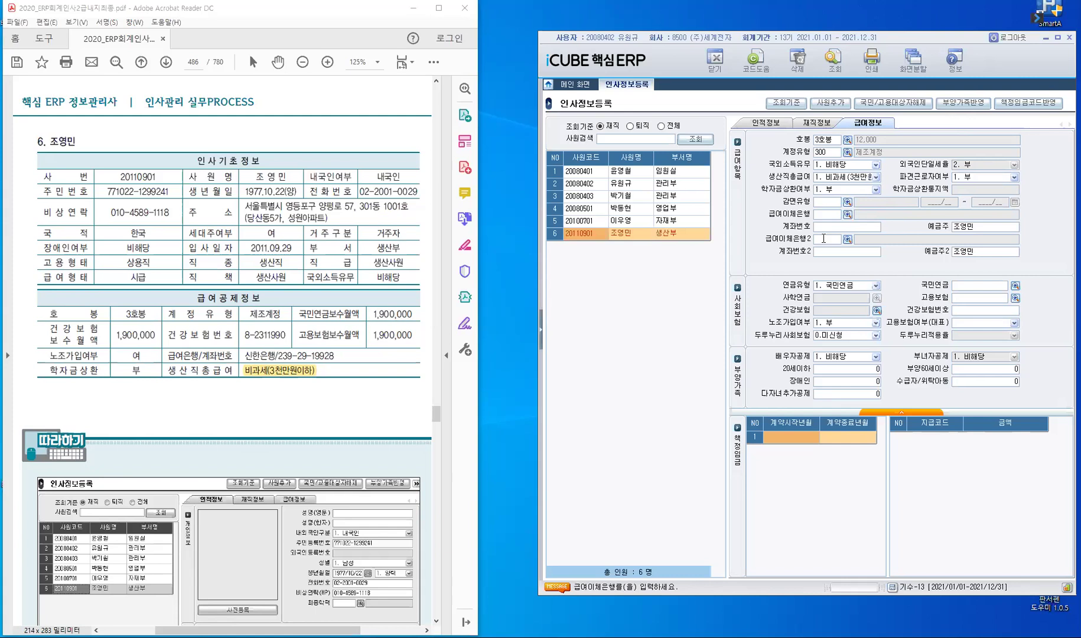
Step: Set the transfer bank to 260 신한, enter the salary account number, and keep the holder
{"action": "type", "text": "시"}
{"action": "key", "text": "Return"}
{"action": "key", "text": "Return"}
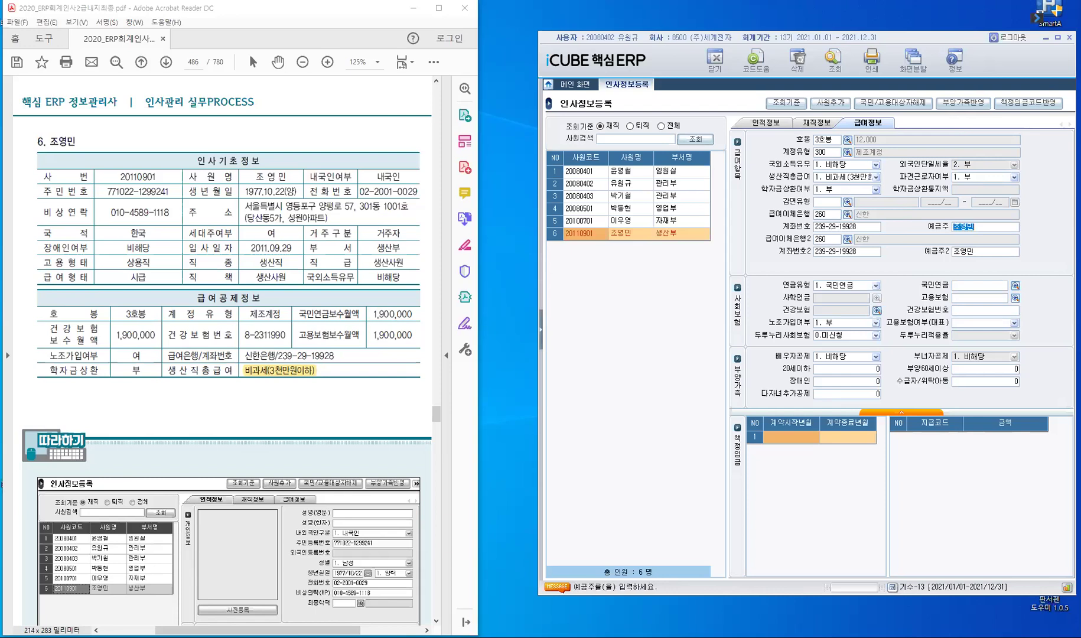
{"action": "key", "text": "Return"}
{"action": "key", "text": "Return"}
{"action": "key", "text": "Return"}
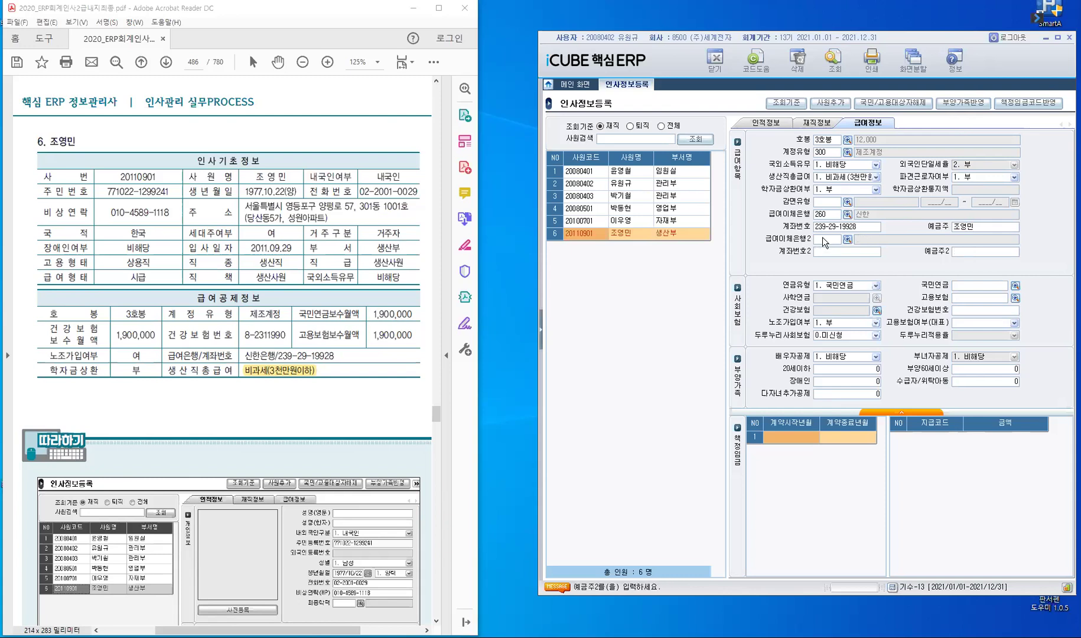
{"action": "key", "text": "Return"}
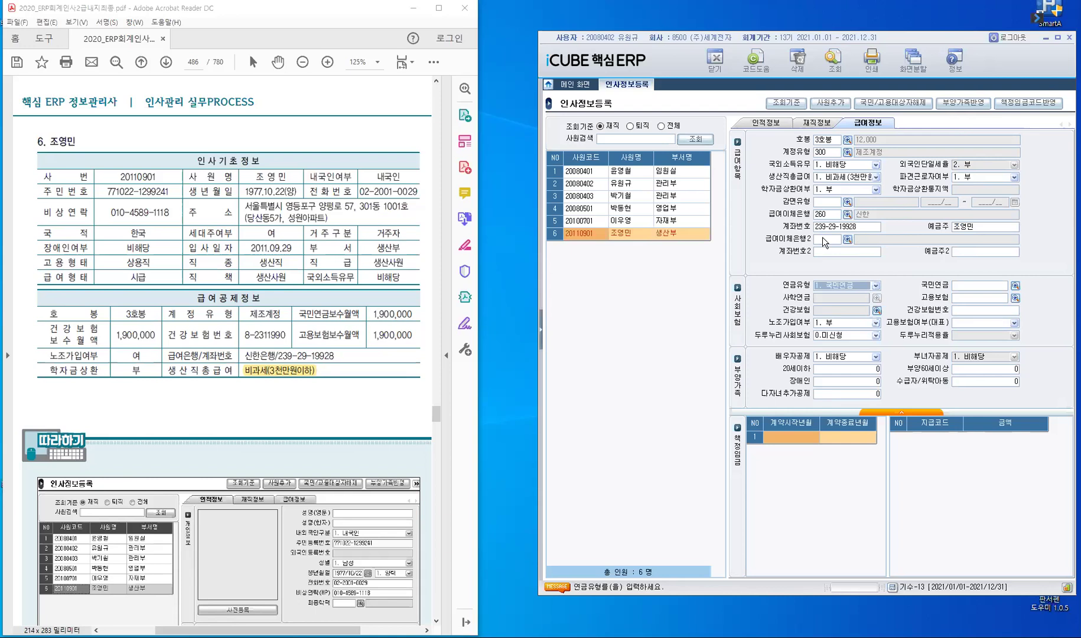
Step: Keep pension type 1. 국민연금 and calculate a 85,500 pension from 1,900,000 income
{"action": "left_click", "coordinate": [876, 287]}
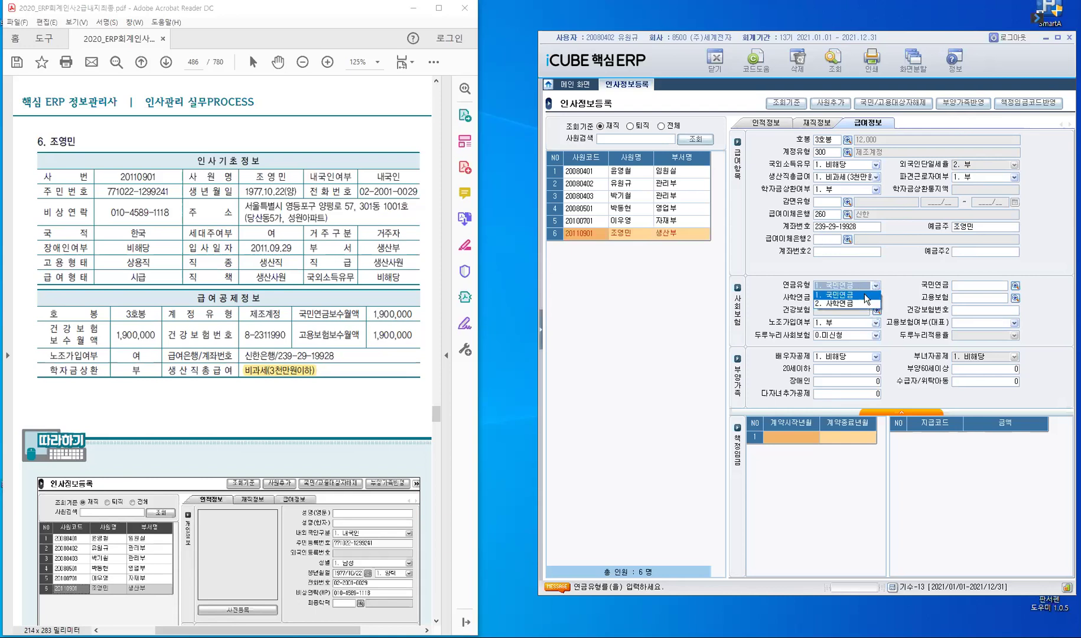
{"action": "left_click", "coordinate": [865, 295]}
{"action": "left_click", "coordinate": [991, 285]}
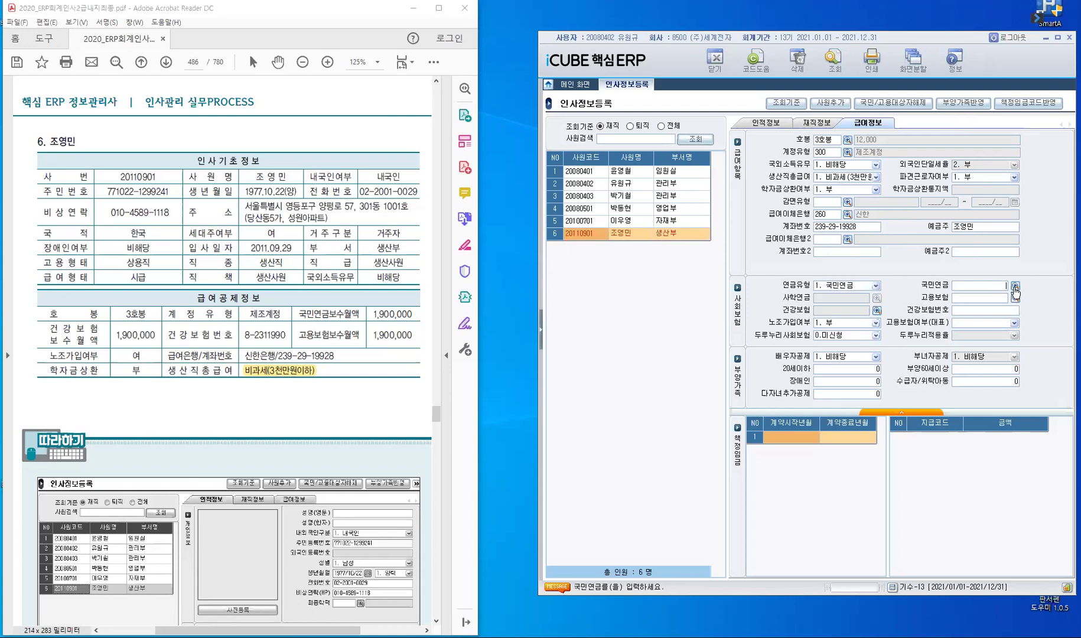
{"action": "left_click", "coordinate": [1016, 288]}
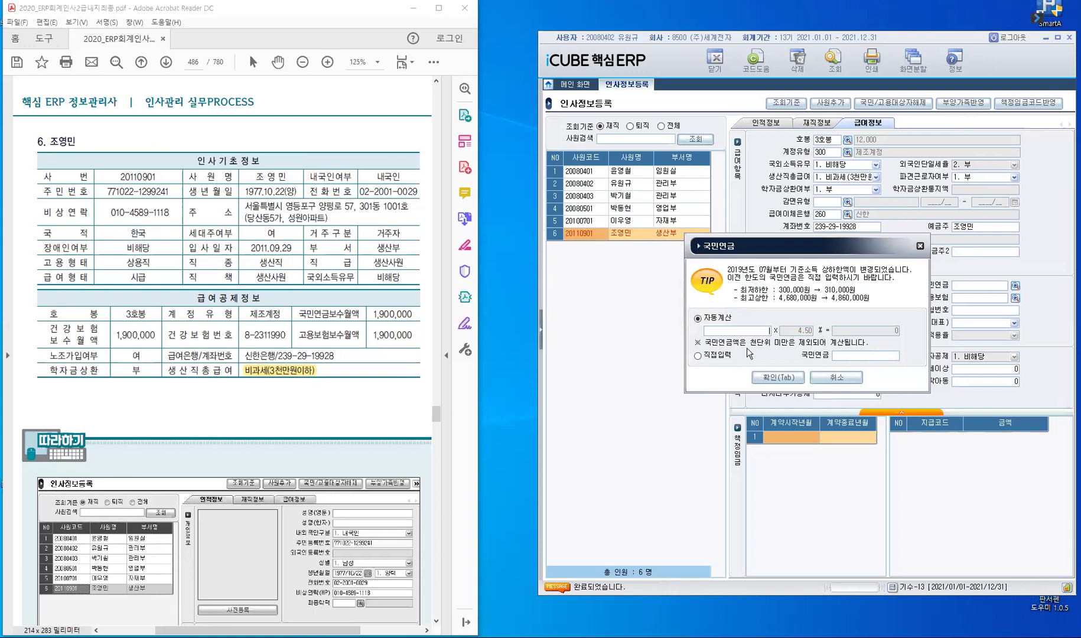
{"action": "type", "text": "1900000"}
{"action": "key", "text": "Tab"}
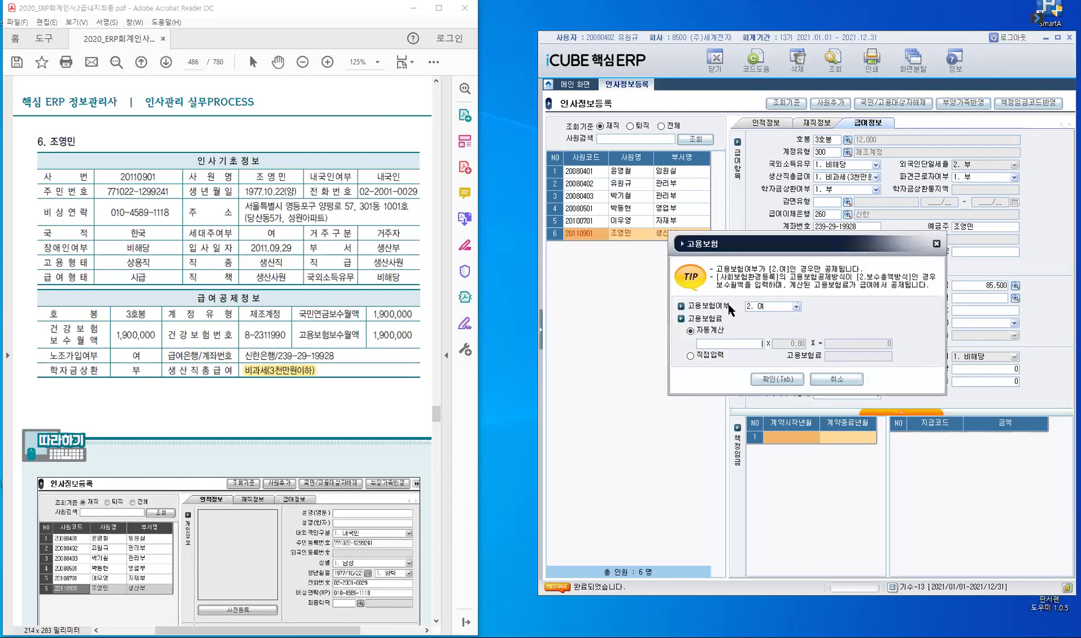
Step: Calculate 고용보험 of 15,200 from 1,900,000 and close the 건강보험 calculation unchanged
{"action": "type", "text": "1,900,000"}
{"action": "key", "text": "Tab"}
{"action": "key", "text": "Return"}
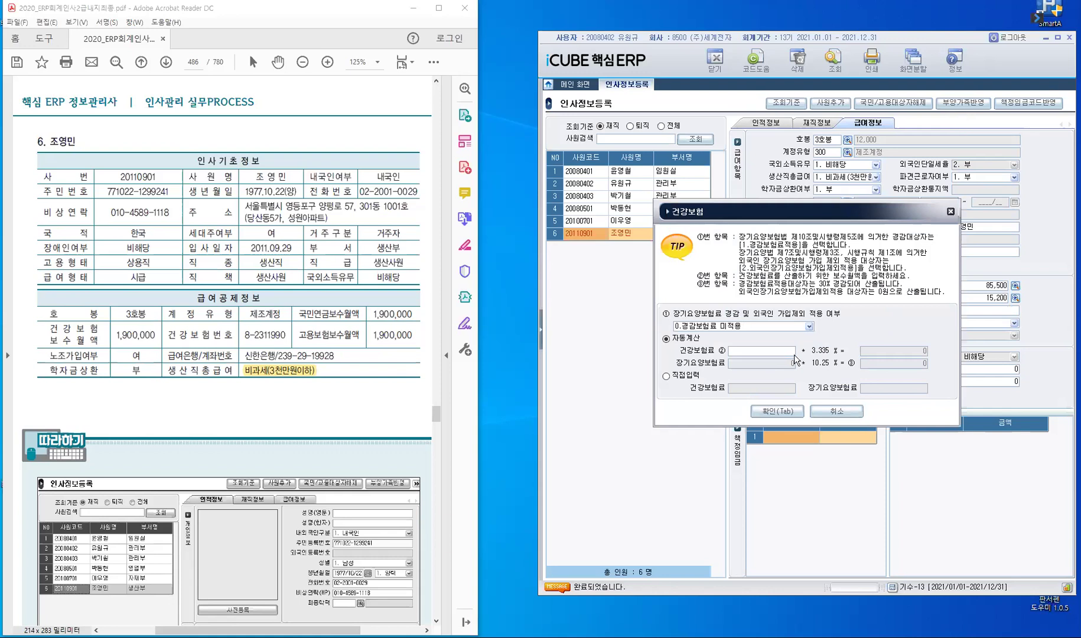
{"action": "left_click", "coordinate": [838, 413]}
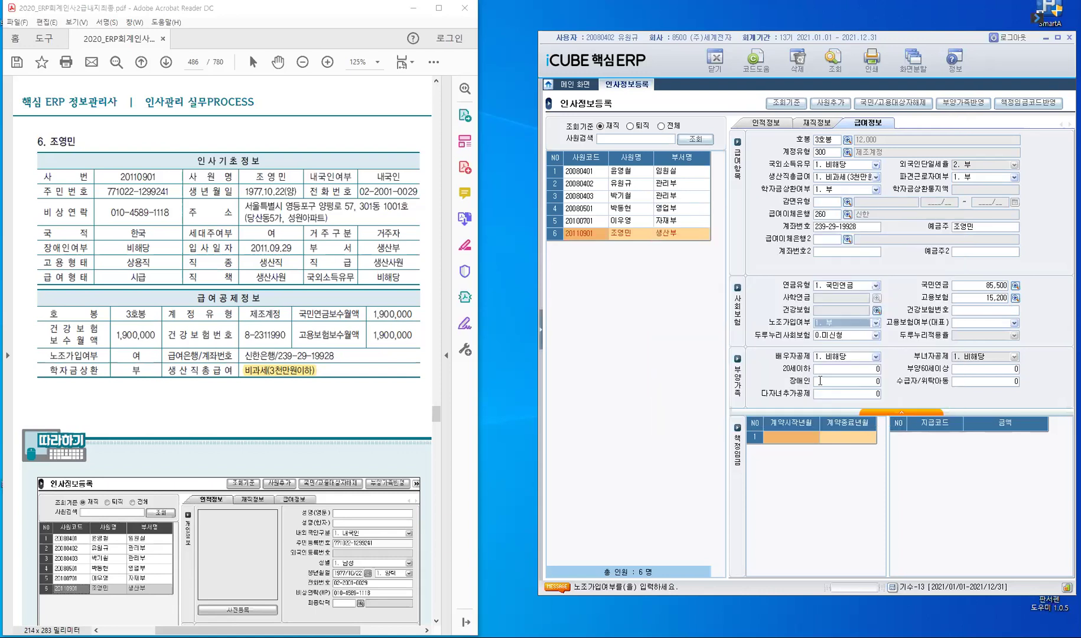
Step: Set 고용보험여부(대표) to 1. 부 and highlight 노조가입여부 in the reference sheet
{"action": "key", "text": "Return"}
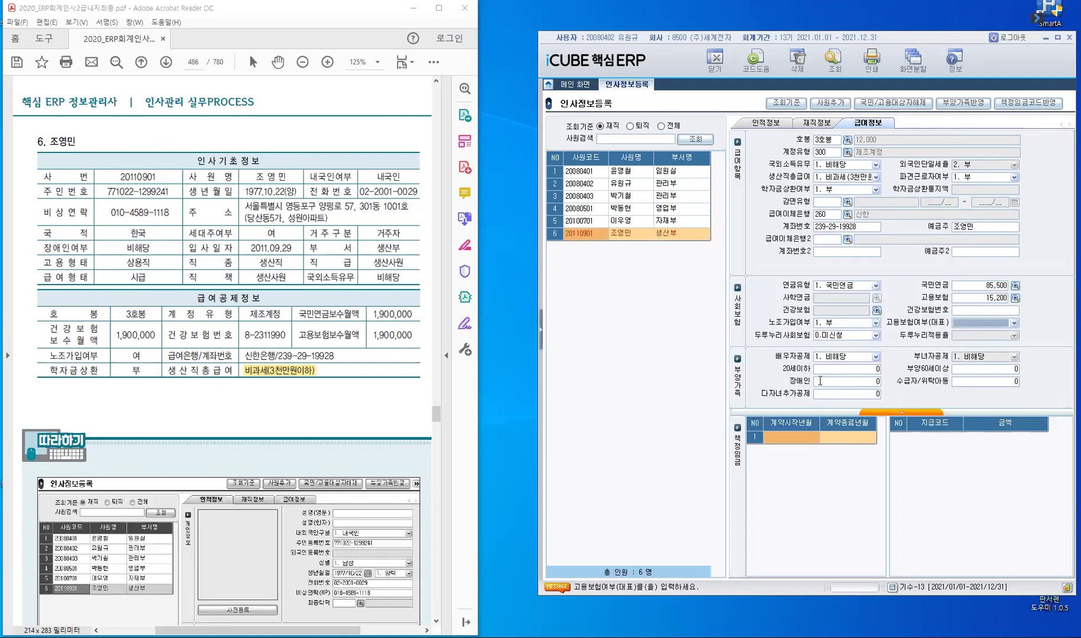
{"action": "left_click", "coordinate": [1014, 324]}
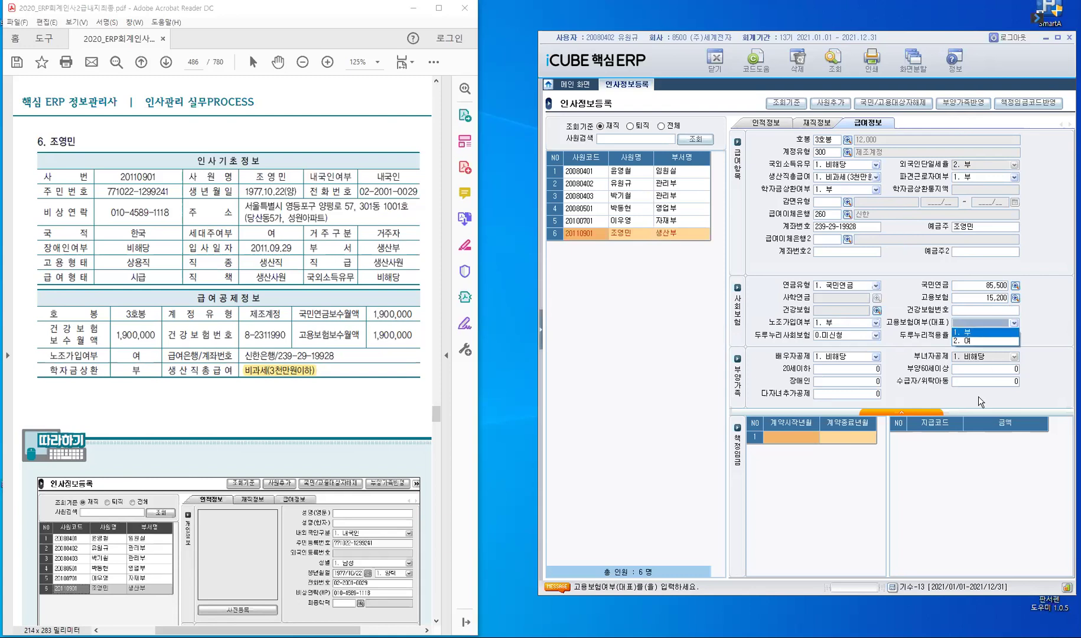
{"action": "key", "text": "Return"}
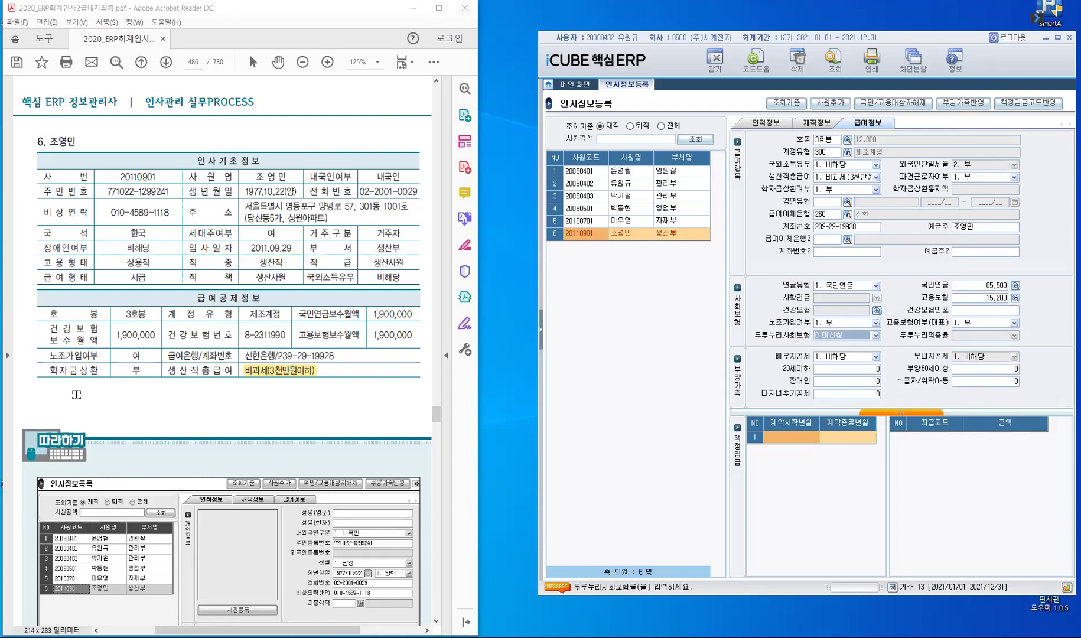
{"action": "left_click_drag", "start_coordinate": [88, 358], "coordinate": [152, 396]}
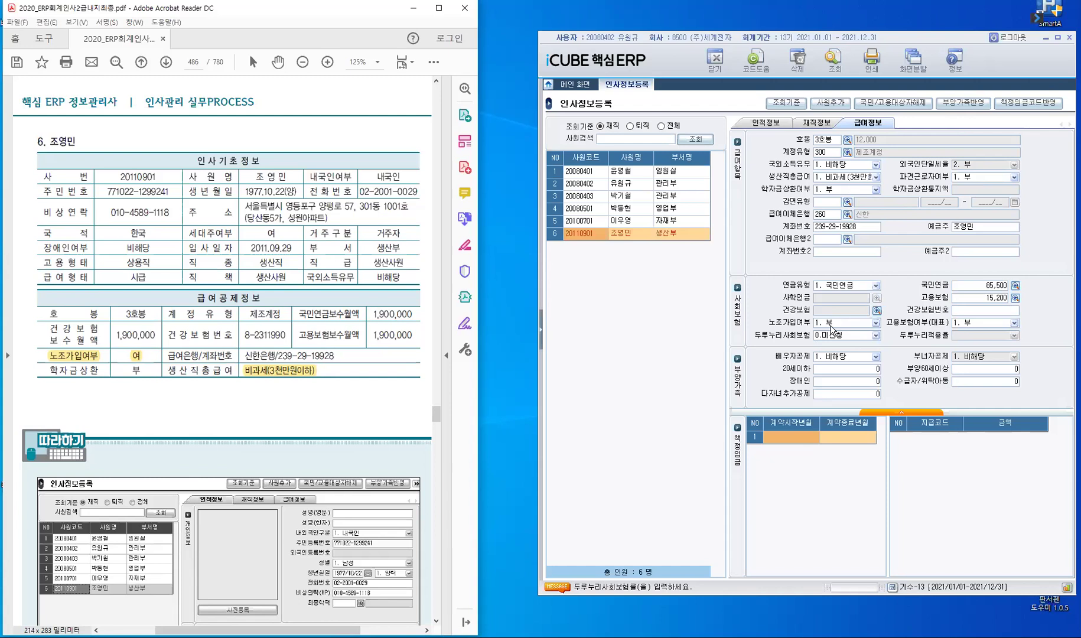
Step: Set 노조가입여부 to 2. 여 and move on to the 계약시작년월 entry
{"action": "left_click", "coordinate": [876, 324]}
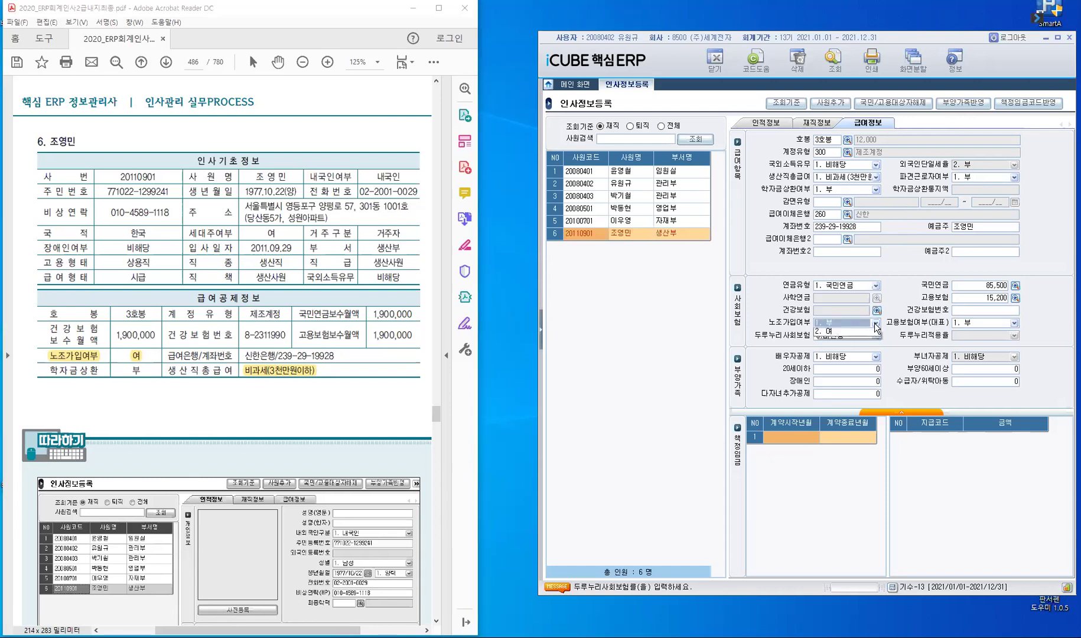
{"action": "left_click", "coordinate": [845, 342]}
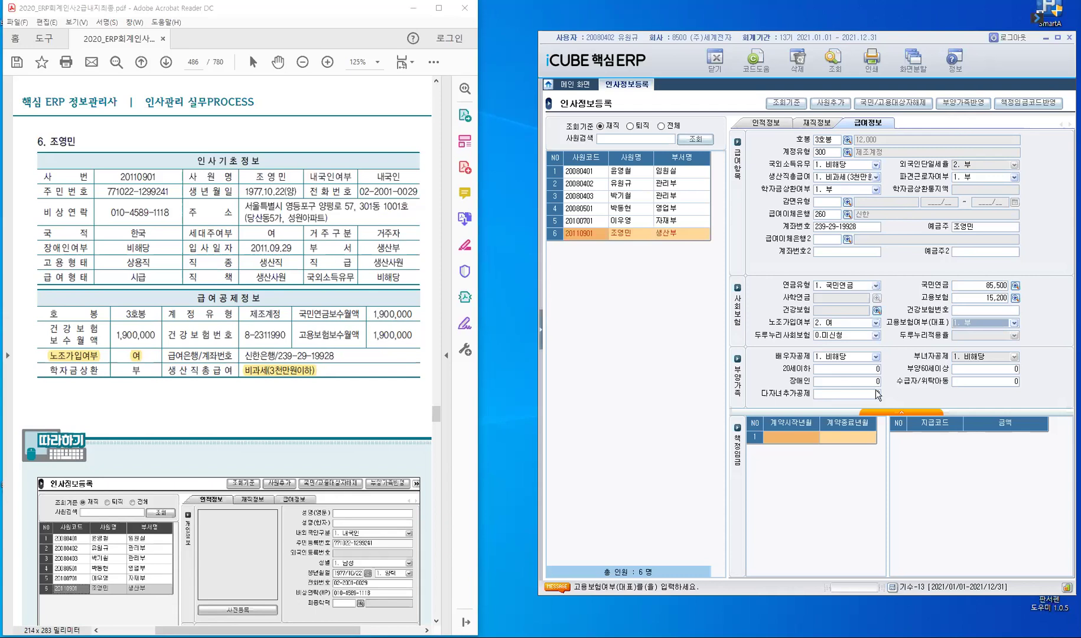
{"action": "key", "text": "Return"}
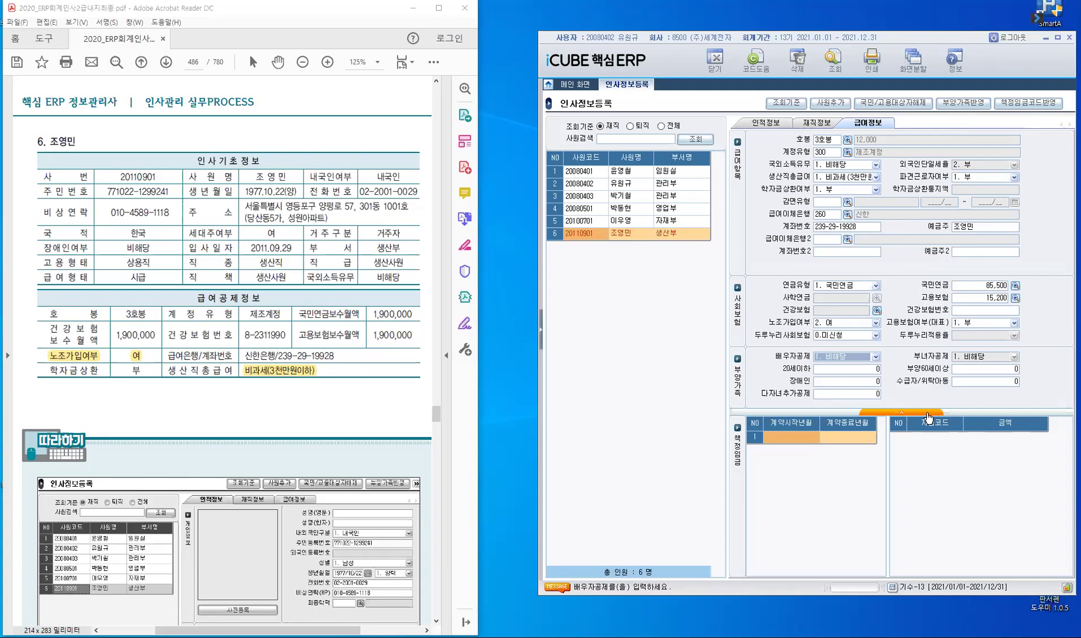
{"action": "left_click", "coordinate": [780, 440]}
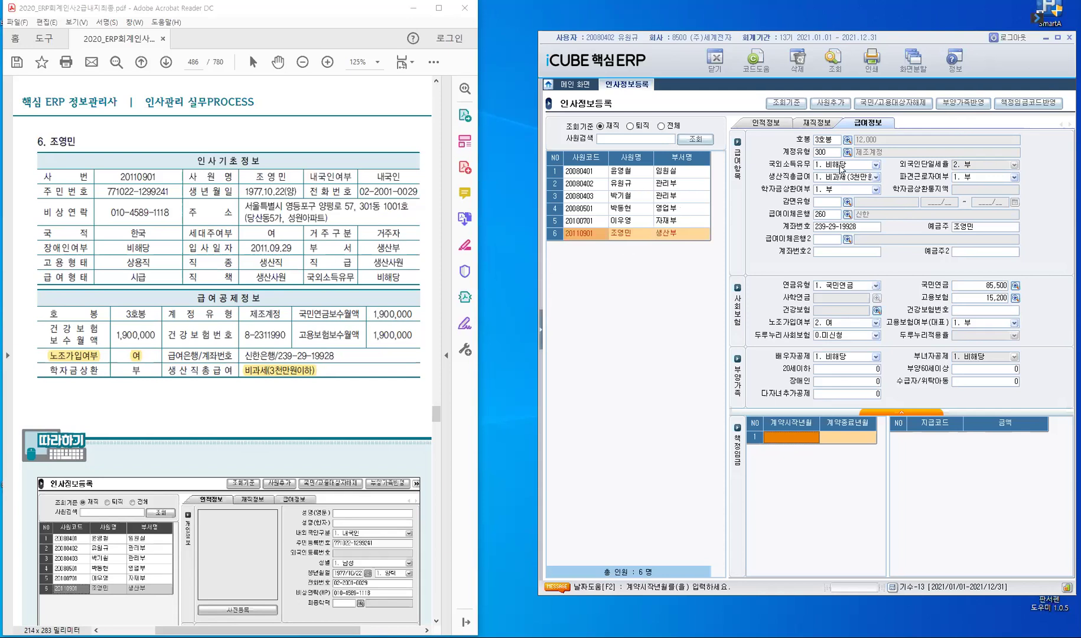
Step: Check the 입사일 in the employment details before returning to the salary details
{"action": "left_click", "coordinate": [816, 124]}
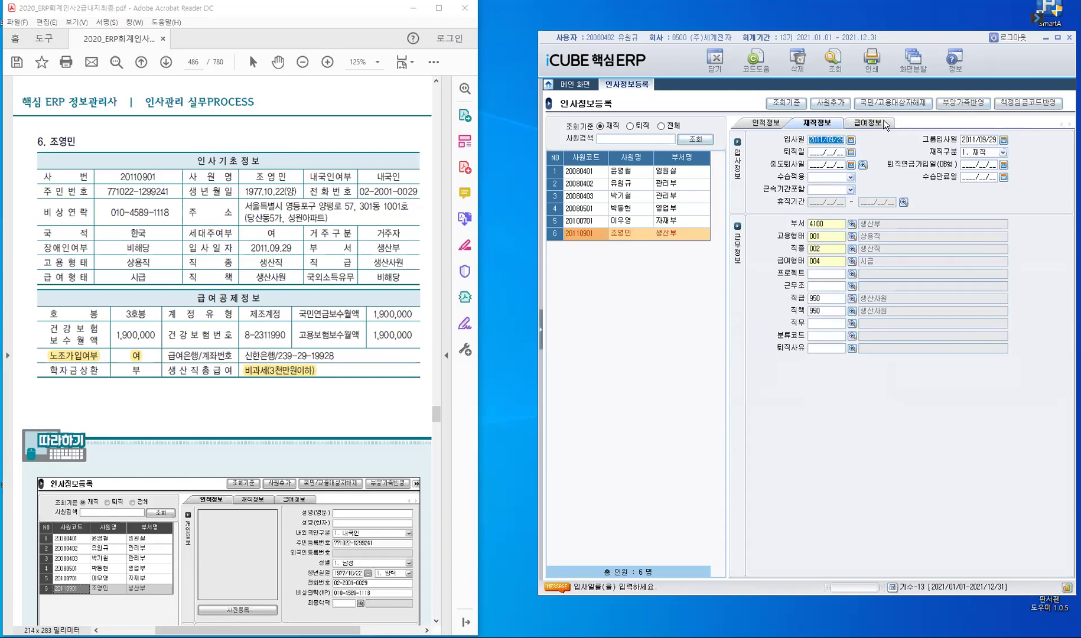
{"action": "left_click", "coordinate": [843, 141]}
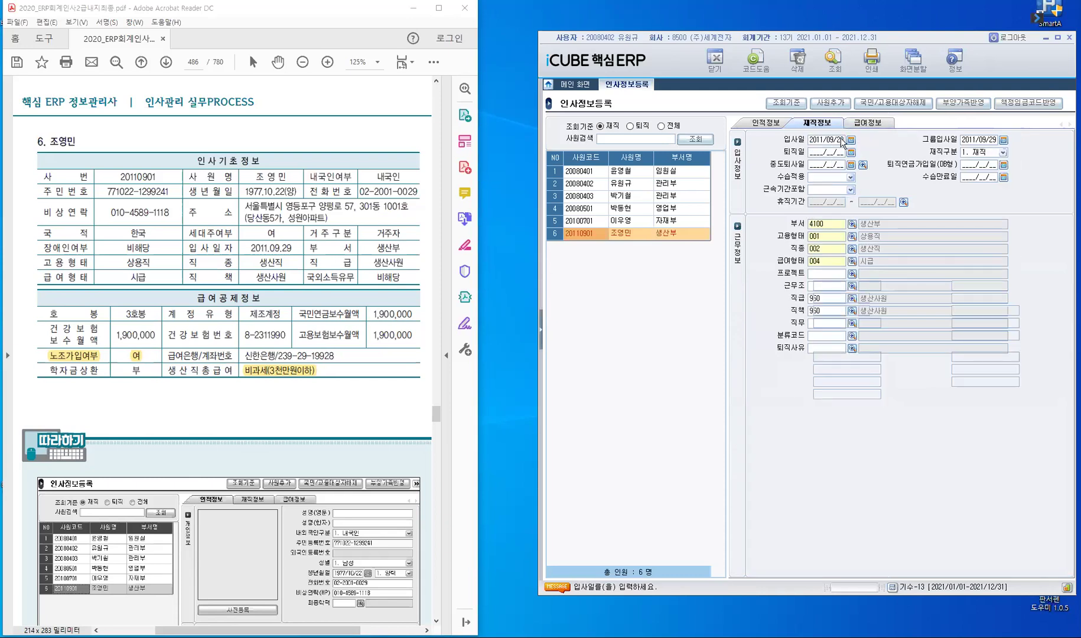
{"action": "key", "text": "Return"}
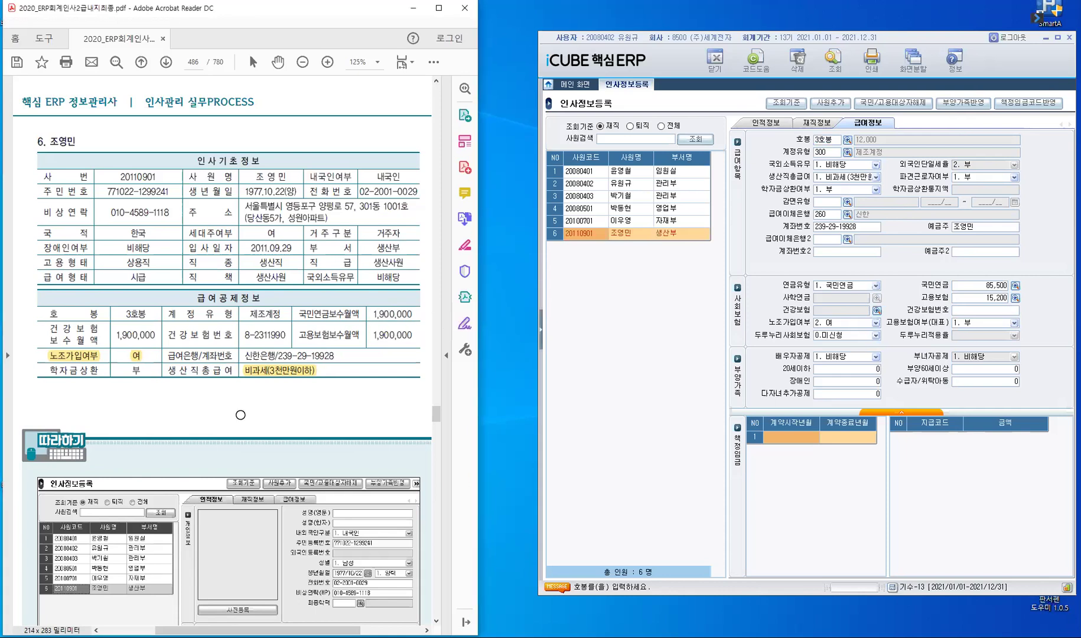
Step: Scroll to page 487 of the guide and highlight 수습기간 in yellow
{"action": "scroll", "coordinate": [240, 413], "scroll_direction": "down", "scroll_amount": 10}
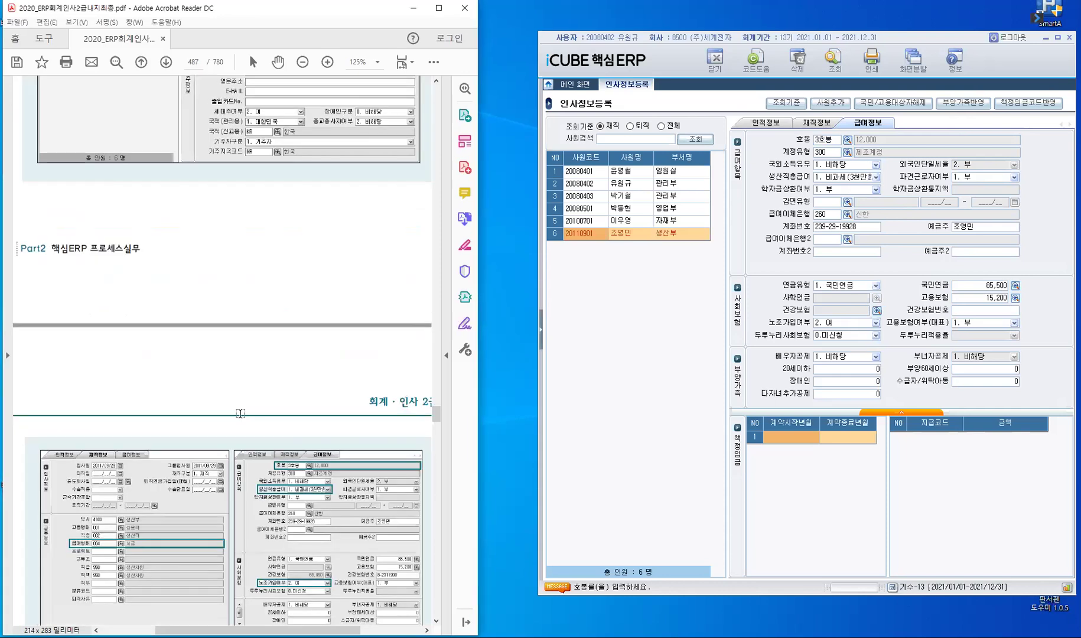
{"action": "scroll", "coordinate": [240, 413], "scroll_direction": "down", "scroll_amount": 10}
{"action": "scroll", "coordinate": [241, 411], "scroll_direction": "down", "scroll_amount": 2}
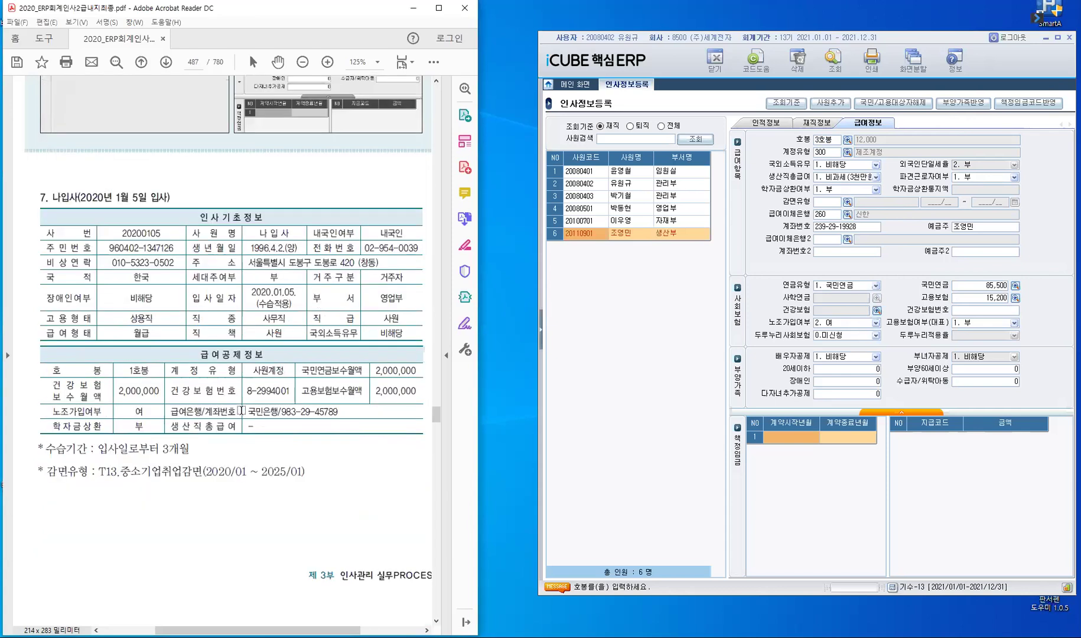
{"action": "scroll", "coordinate": [241, 410], "scroll_direction": "down", "scroll_amount": 1}
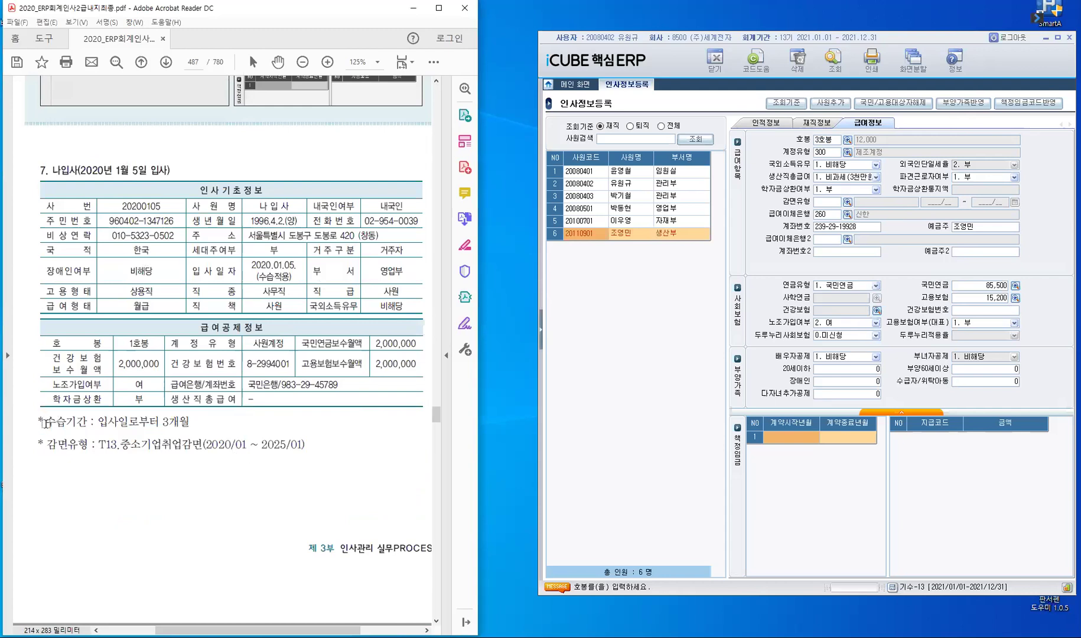
{"action": "double_click", "coordinate": [75, 423]}
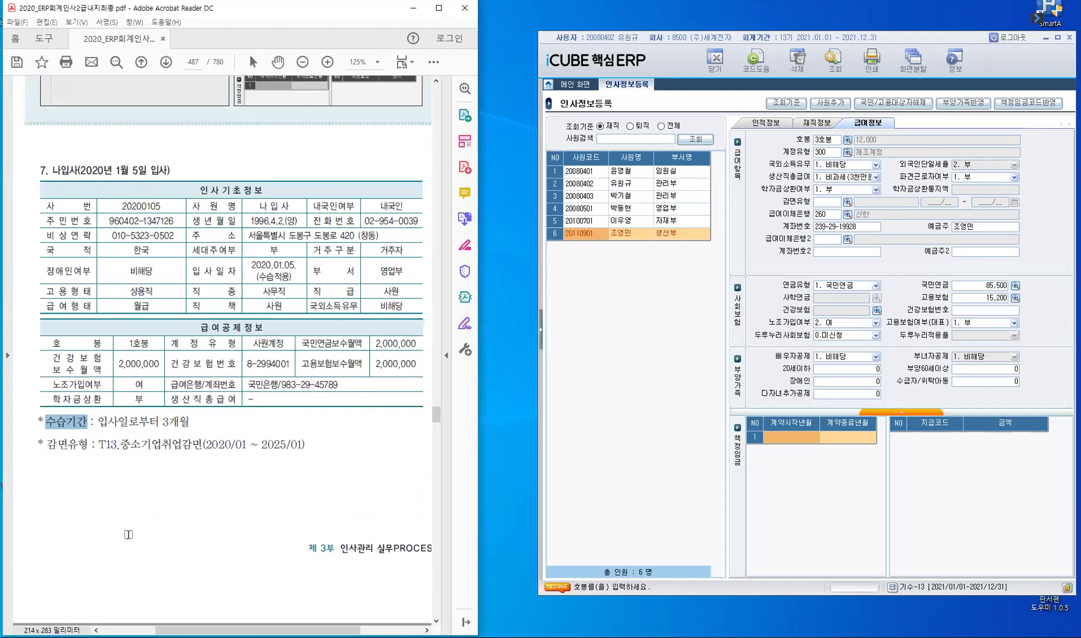
{"action": "left_click", "coordinate": [107, 437]}
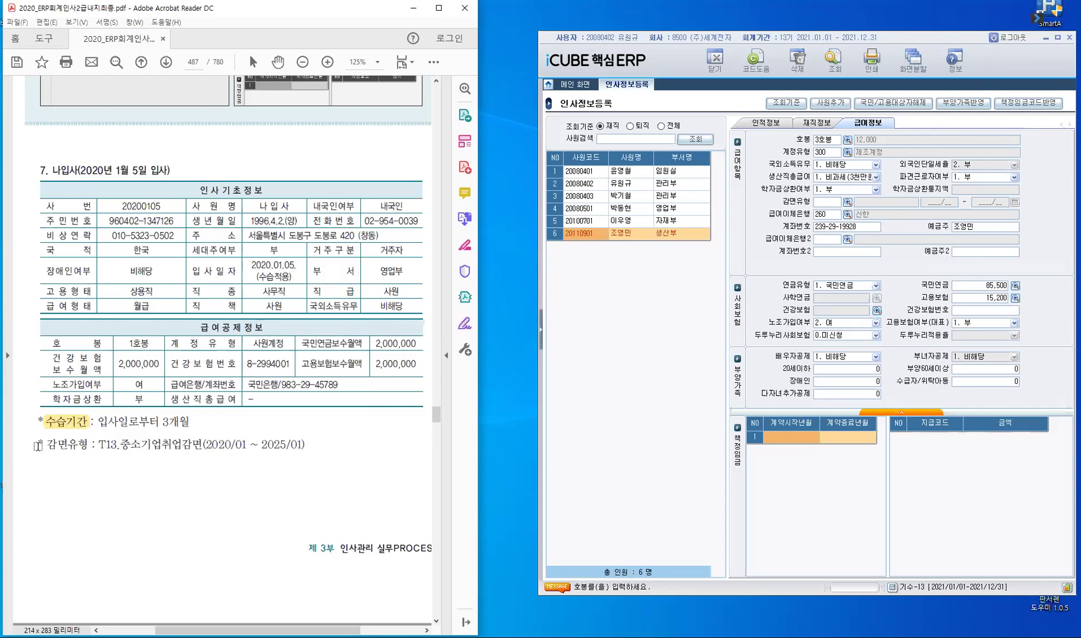
Step: Highlight the 감면유형 label in yellow, then select the last employee in the ERP list
{"action": "left_click_drag", "start_coordinate": [45, 444], "coordinate": [95, 446]}
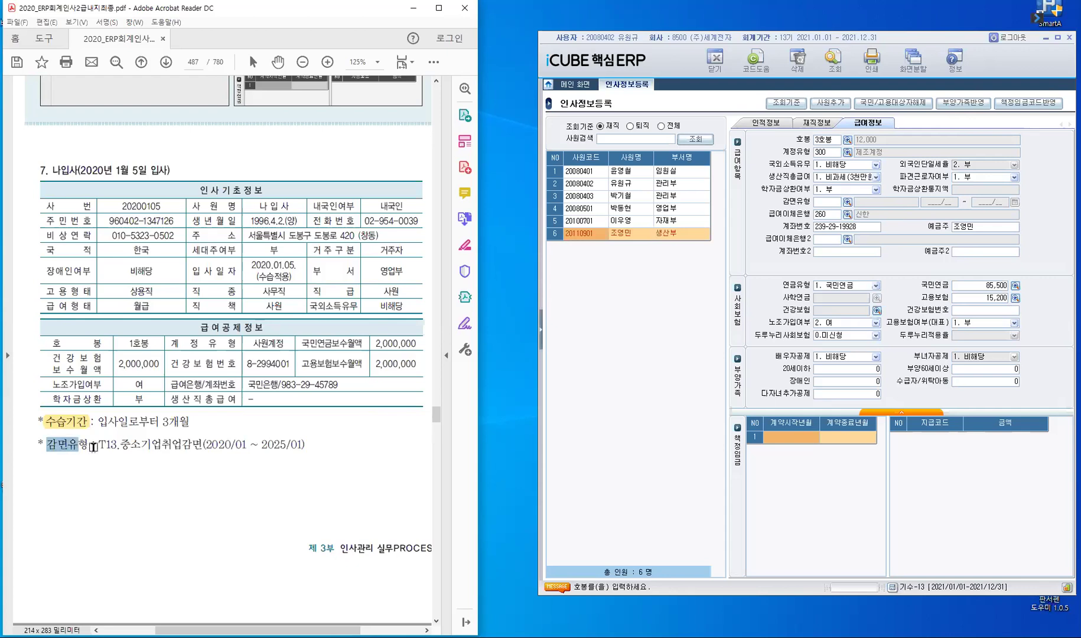
{"action": "left_click", "coordinate": [188, 464]}
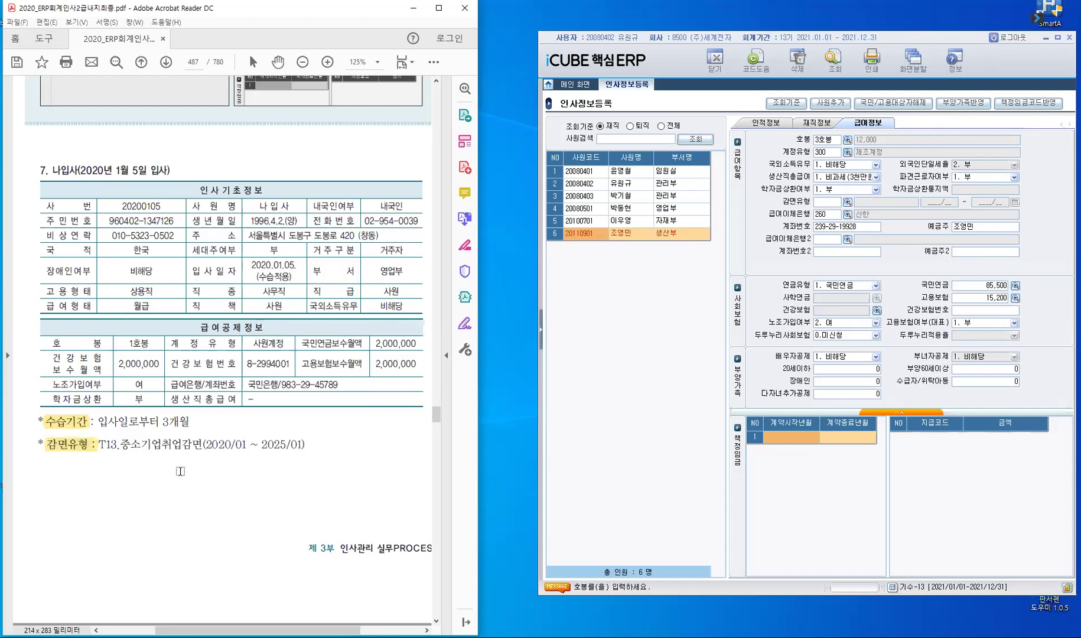
{"action": "left_click", "coordinate": [595, 239]}
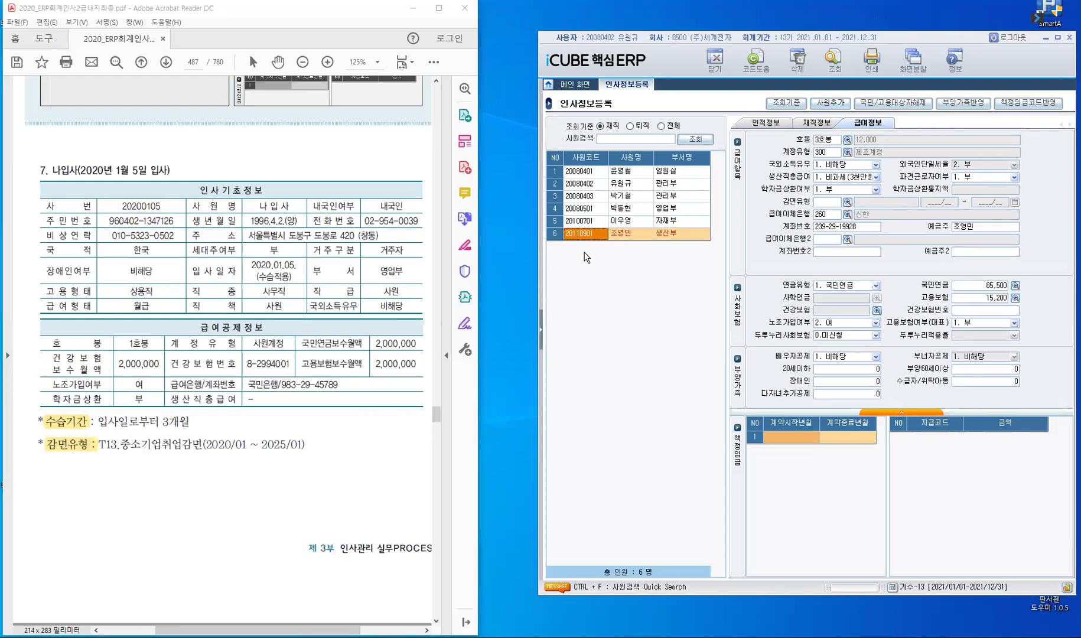
Step: Add a seventh employee row with the new hire's employee code and name
{"action": "left_click", "coordinate": [833, 108]}
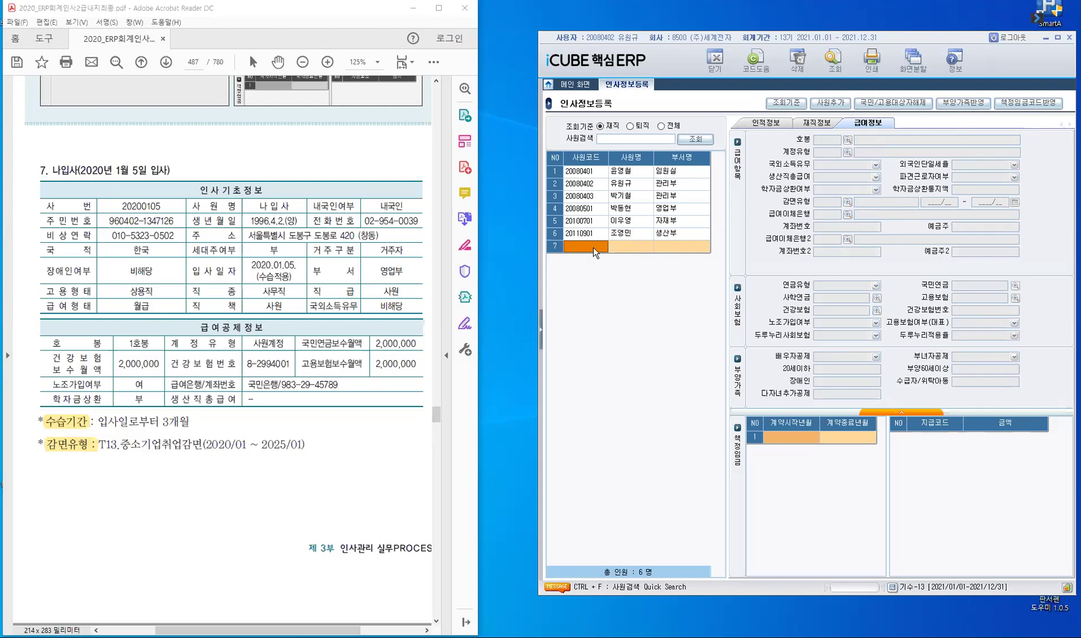
{"action": "type", "text": "20210105"}
{"action": "key", "text": "Return"}
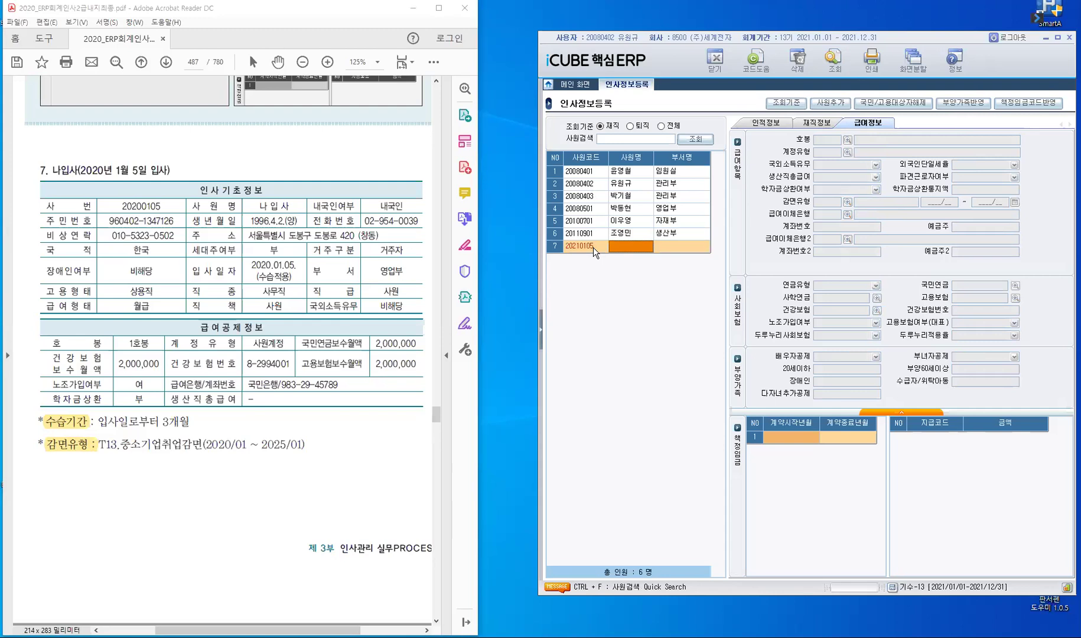
{"action": "key", "text": "Hangul"}
{"action": "type", "text": "나입사"}
{"action": "key", "text": "Return"}
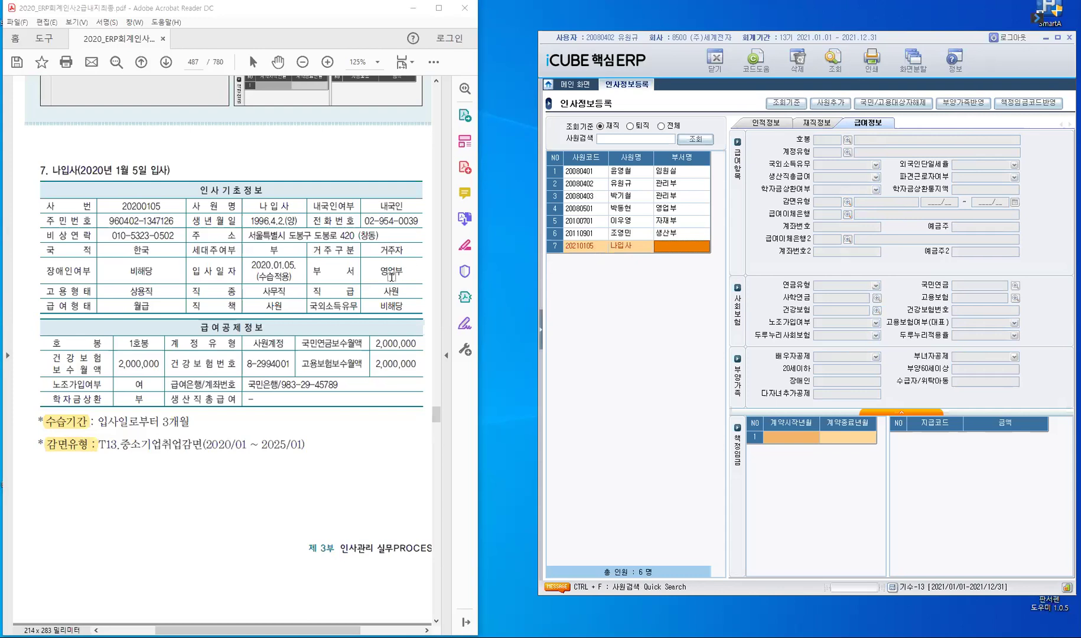
Step: Assign the new hire to department 2100 영업부 via code help
{"action": "left_click", "coordinate": [709, 245]}
{"action": "key", "text": "F2"}
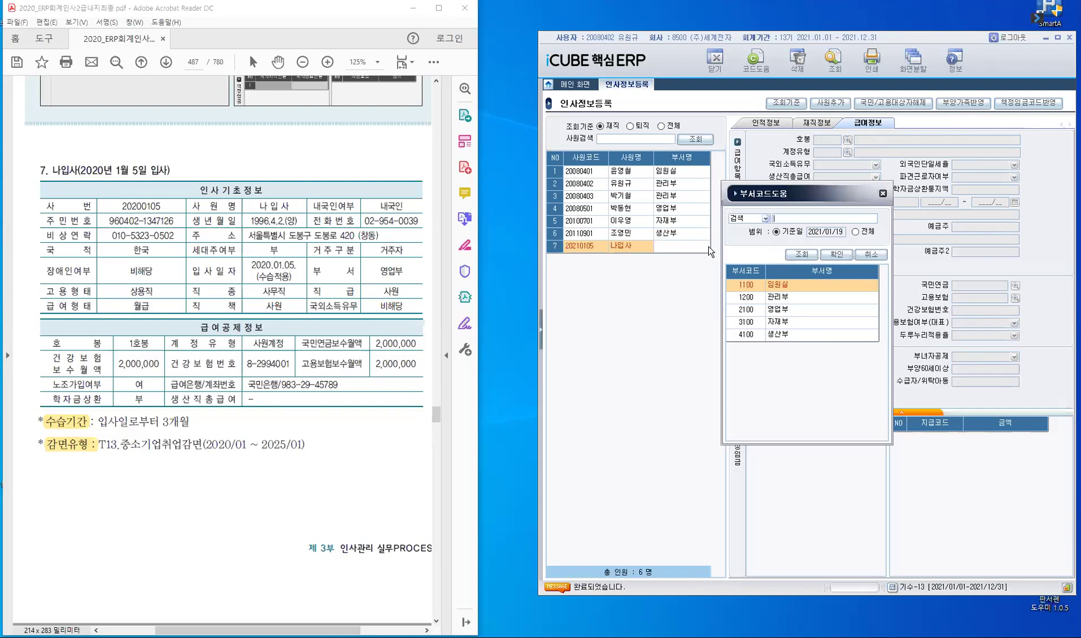
{"action": "key", "text": "Down"}
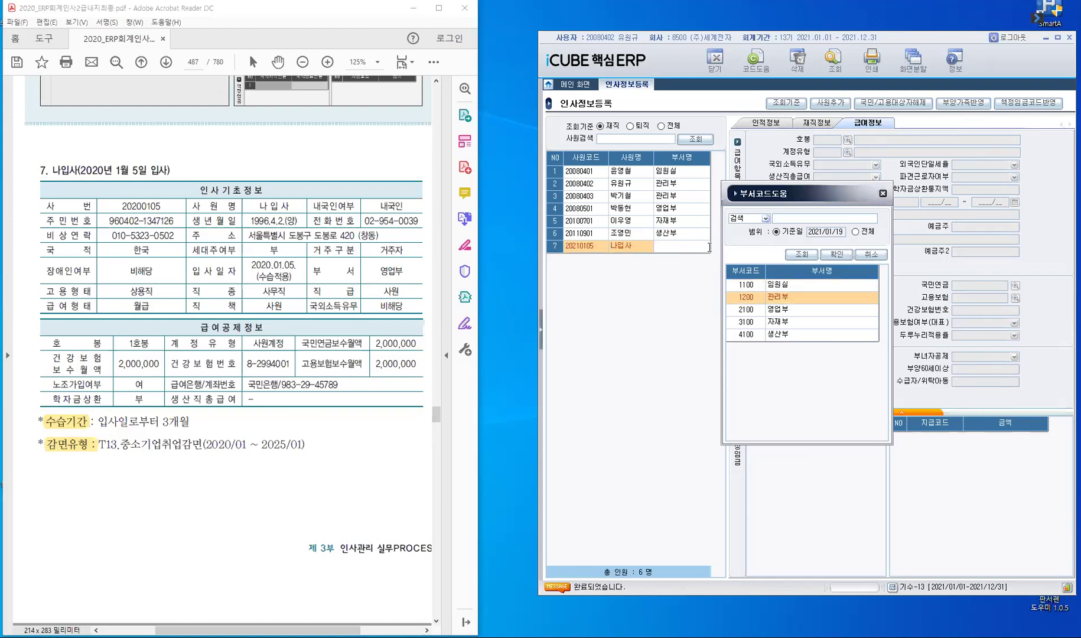
{"action": "key", "text": "Down"}
{"action": "key", "text": "Return"}
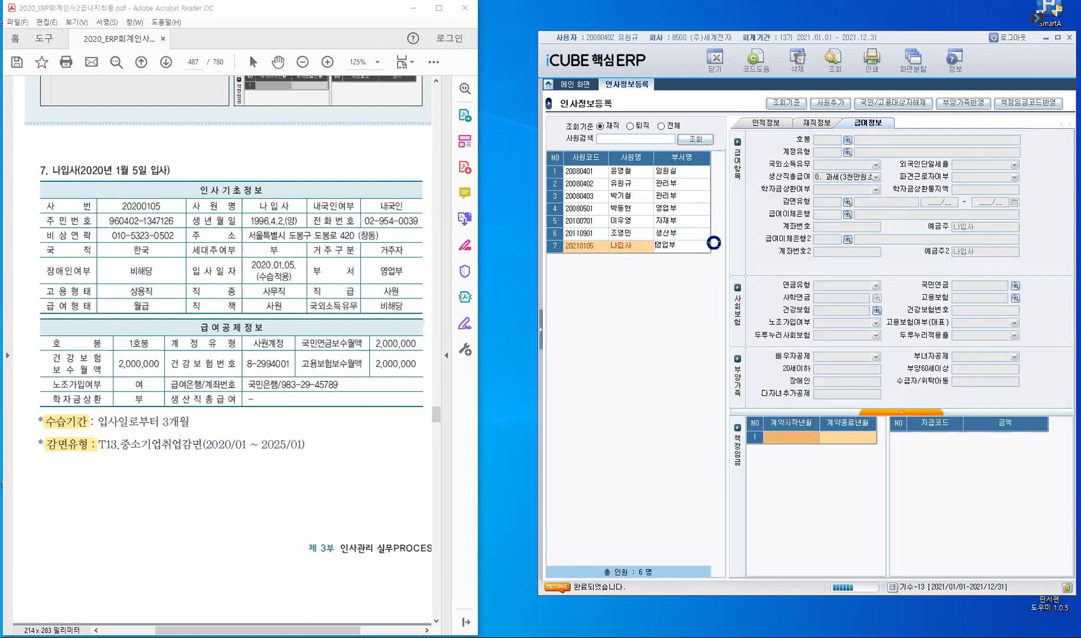
Step: Enter the new hire's resident registration number, accepting the auto-filled gender and birth date
{"action": "left_click", "coordinate": [768, 124]}
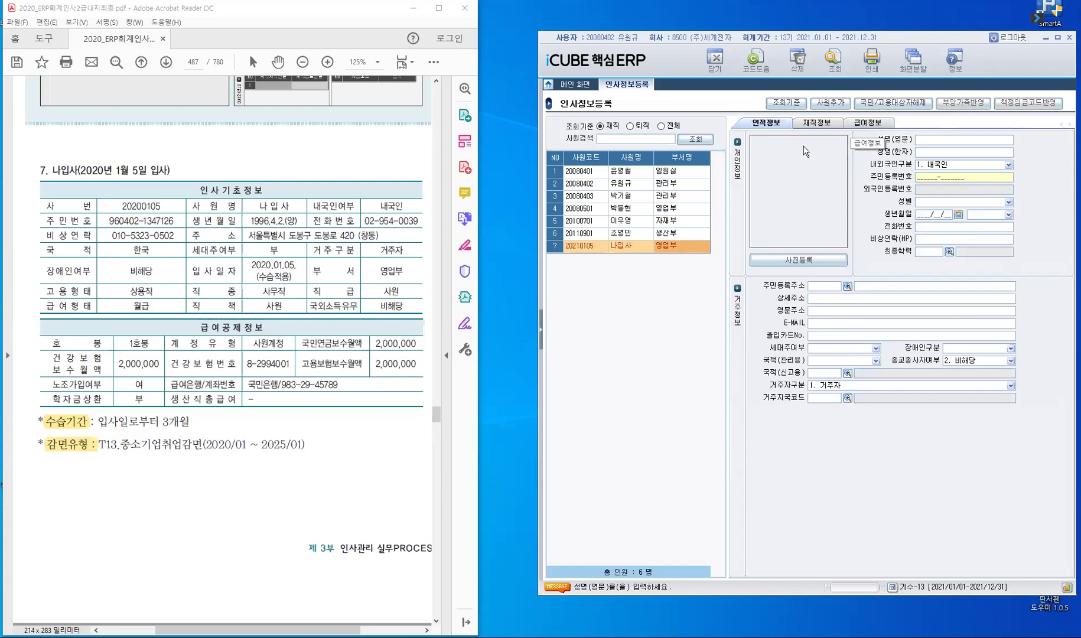
{"action": "key", "text": "Return"}
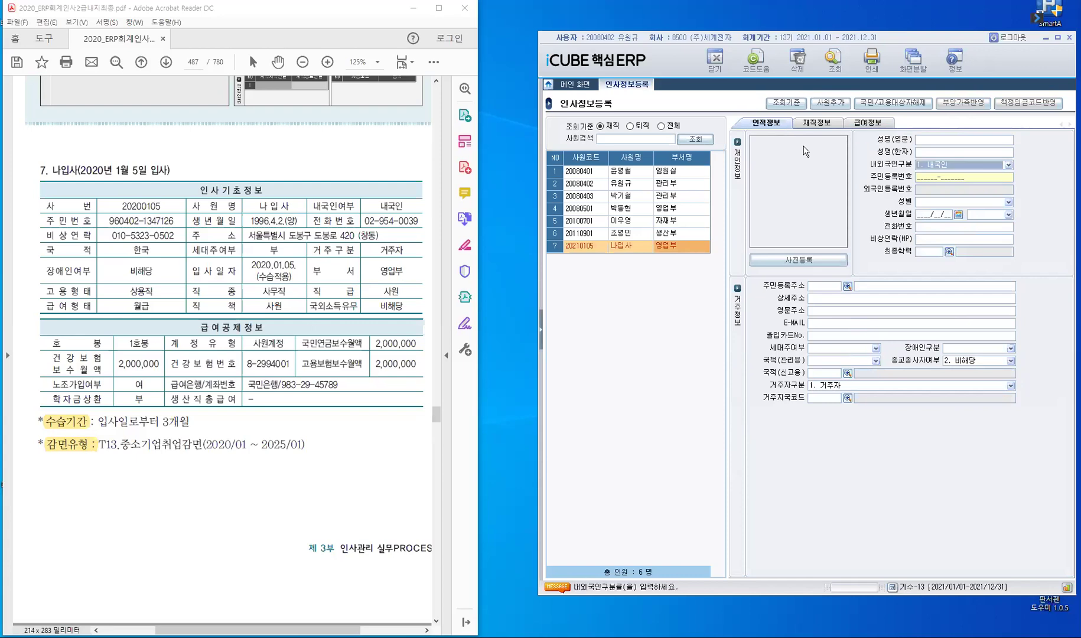
{"action": "key", "text": "Return"}
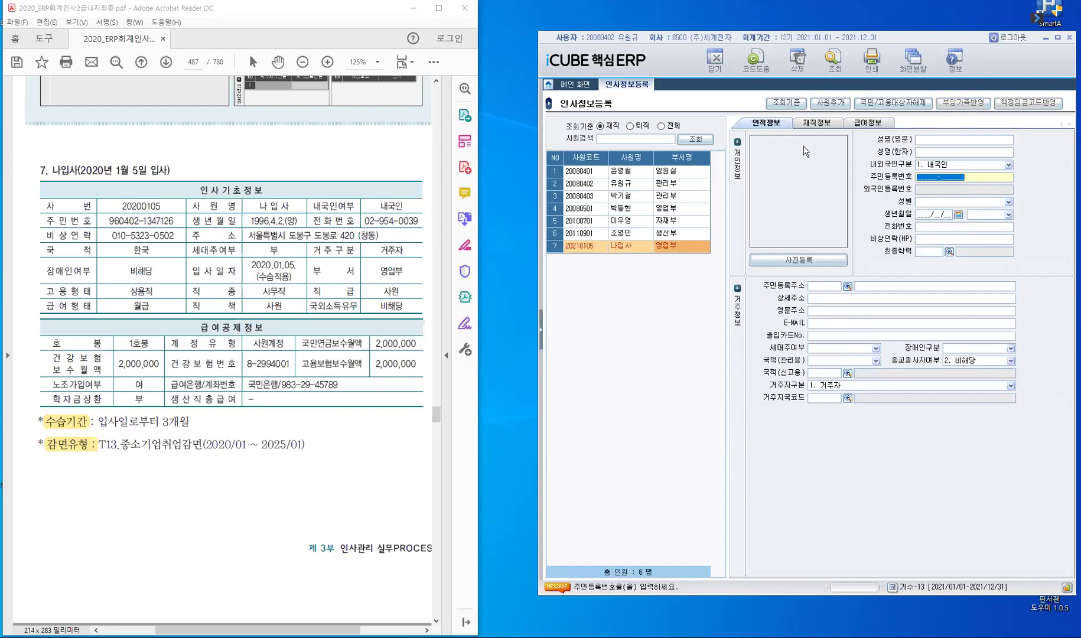
{"action": "key", "text": "Return"}
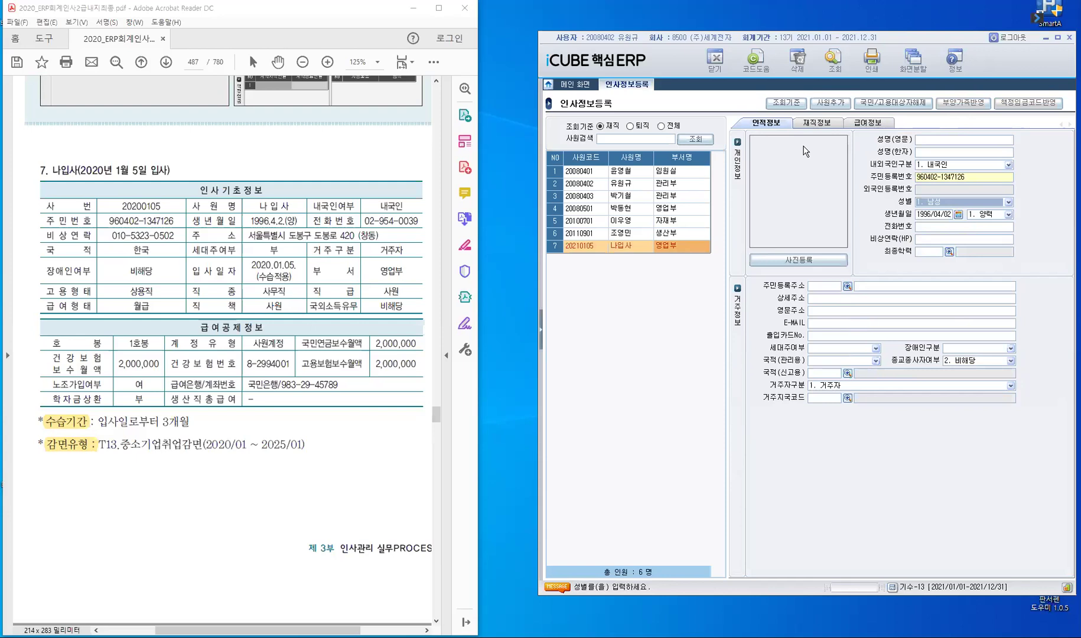
{"action": "key", "text": "Return"}
{"action": "key", "text": "Return"}
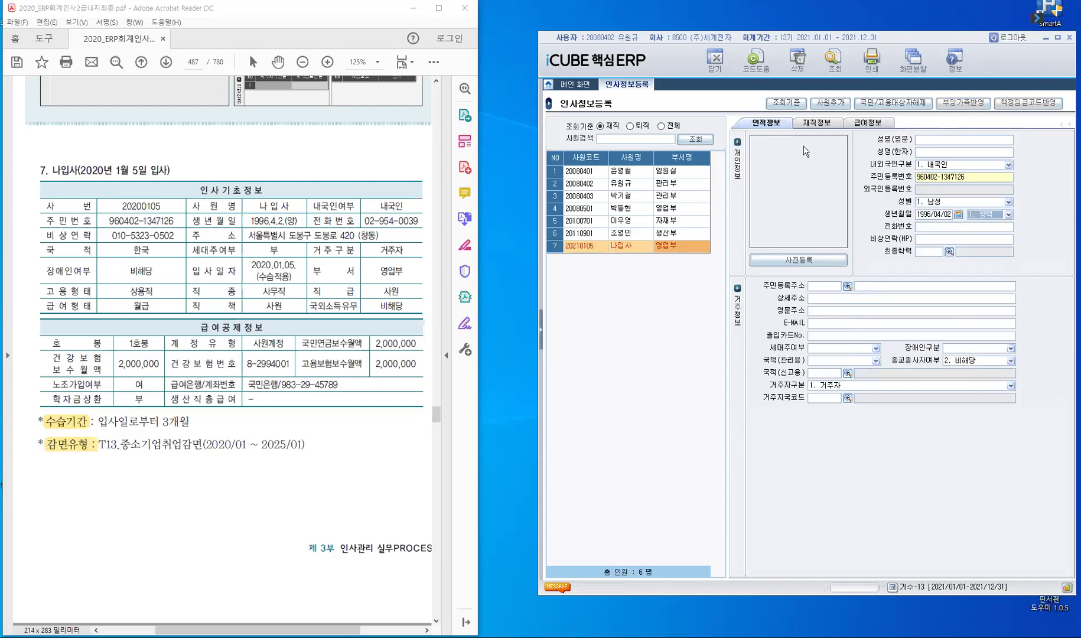
{"action": "key", "text": "Return"}
{"action": "key", "text": "Return"}
{"action": "key", "text": "Return"}
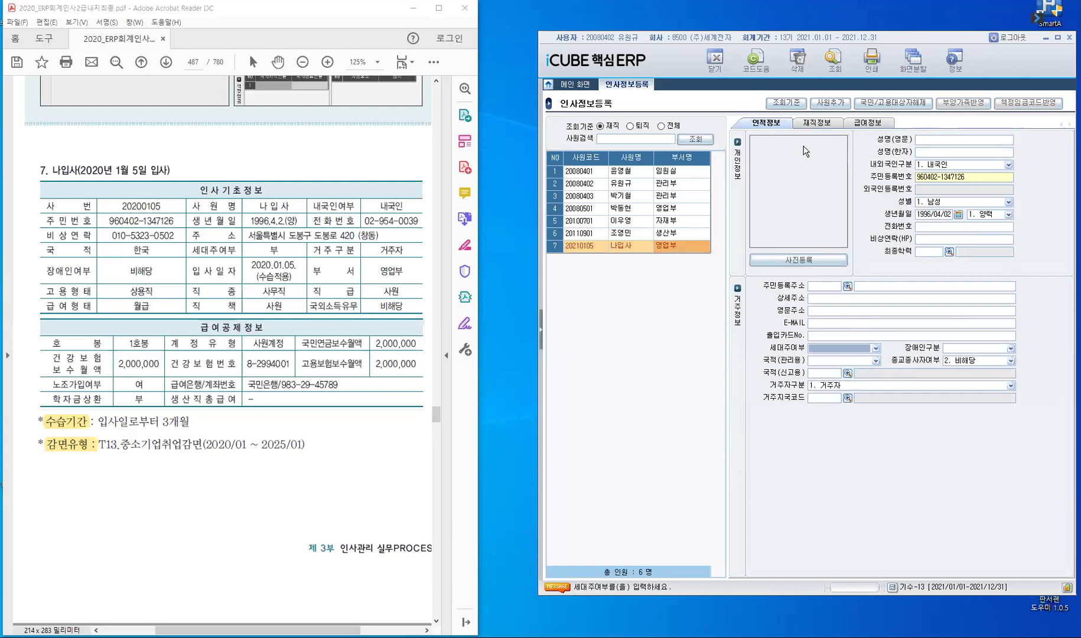
Step: Set 세대주여부 to 1. 부, 장애인구분 to 0. 비해당 and 국적 to 1. 대한민국
{"action": "double_click", "coordinate": [279, 251]}
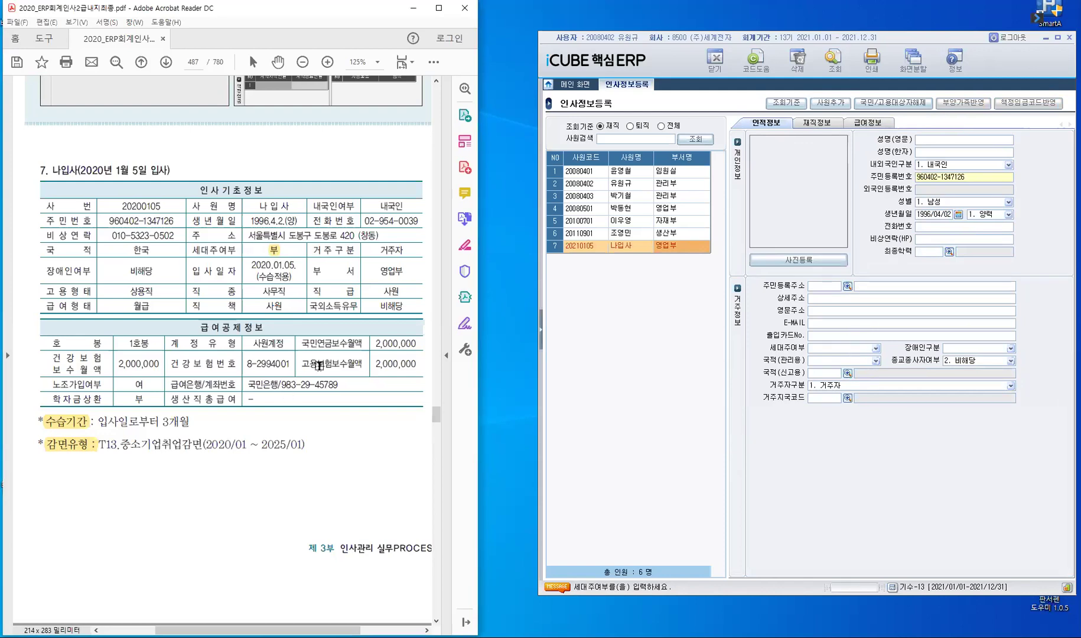
{"action": "left_click", "coordinate": [874, 348]}
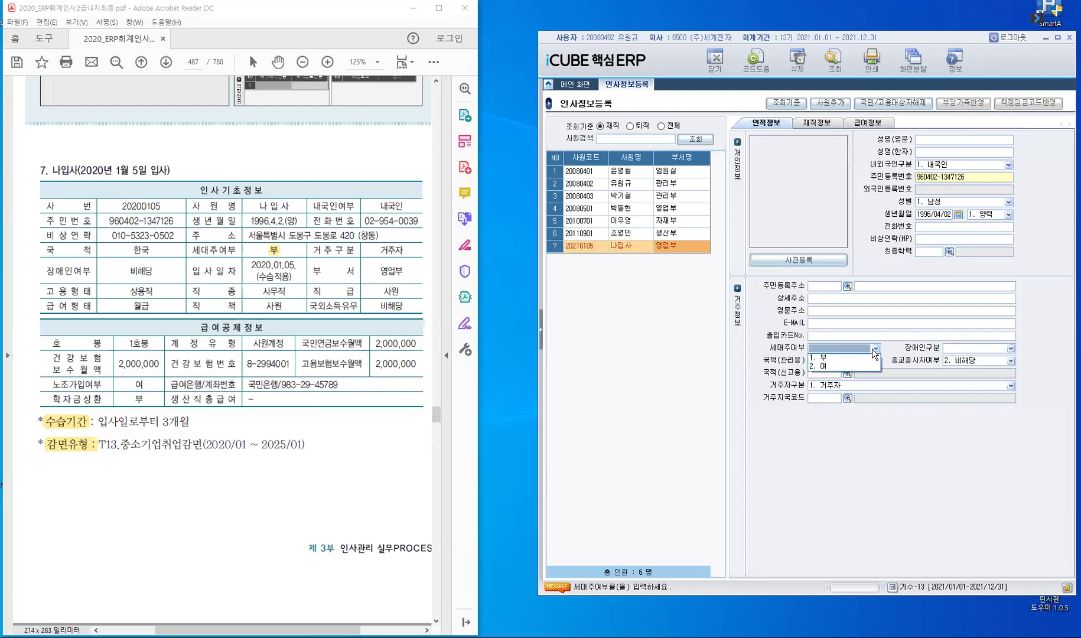
{"action": "left_click", "coordinate": [842, 361]}
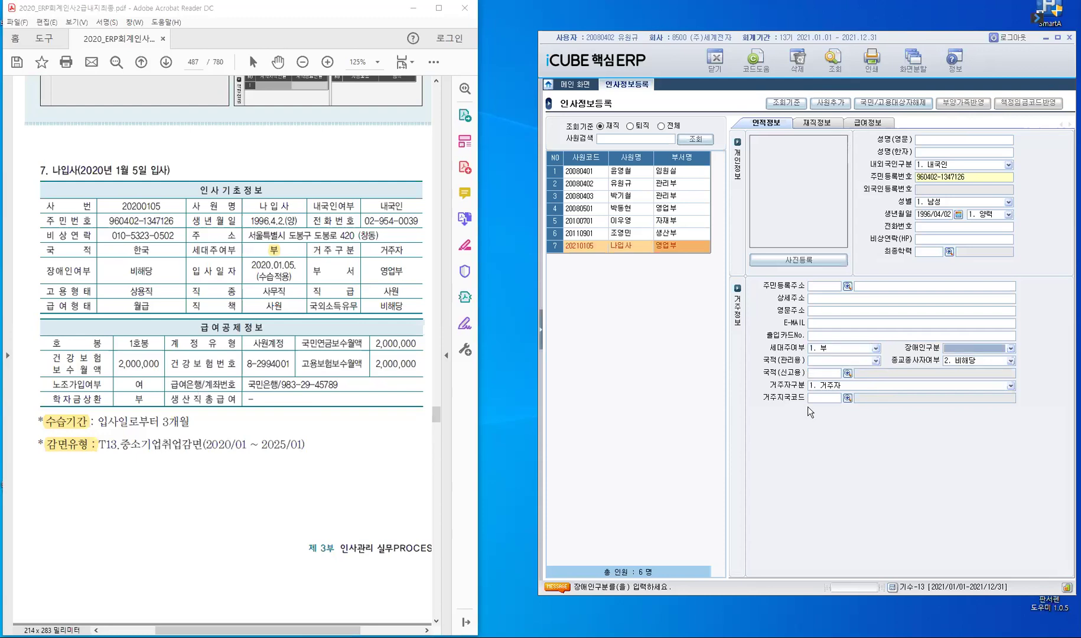
{"action": "left_click", "coordinate": [1011, 349]}
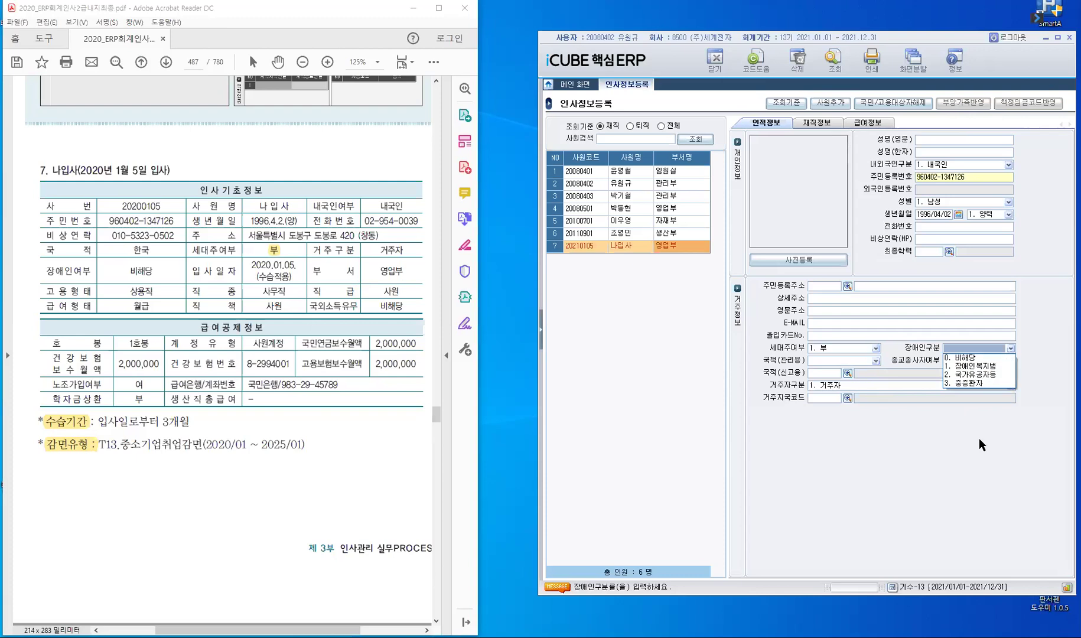
{"action": "key", "text": "Return"}
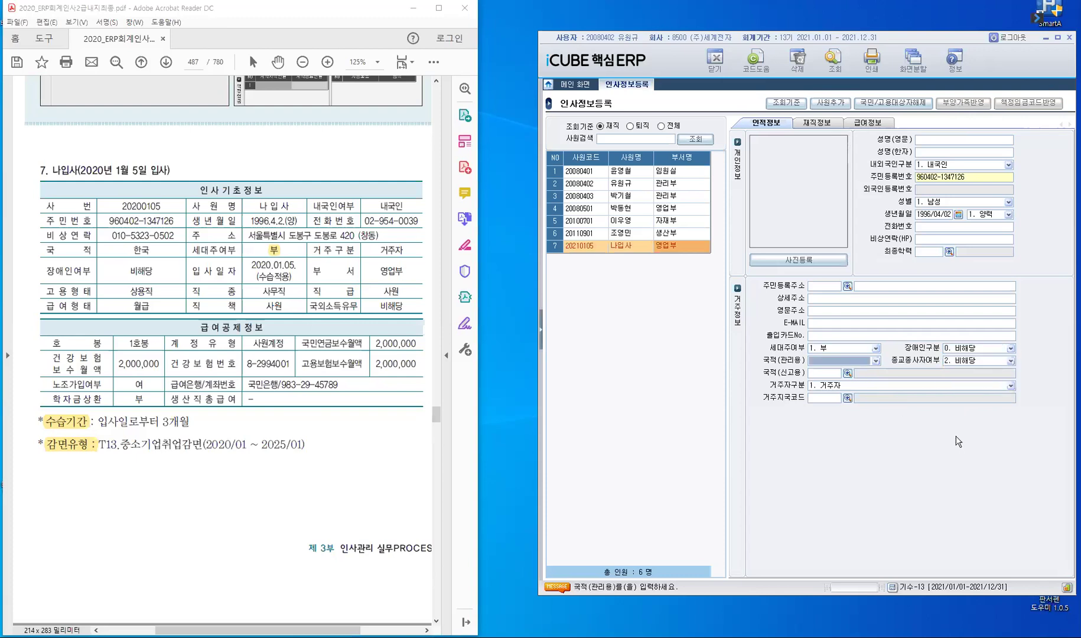
{"action": "key", "text": "F4"}
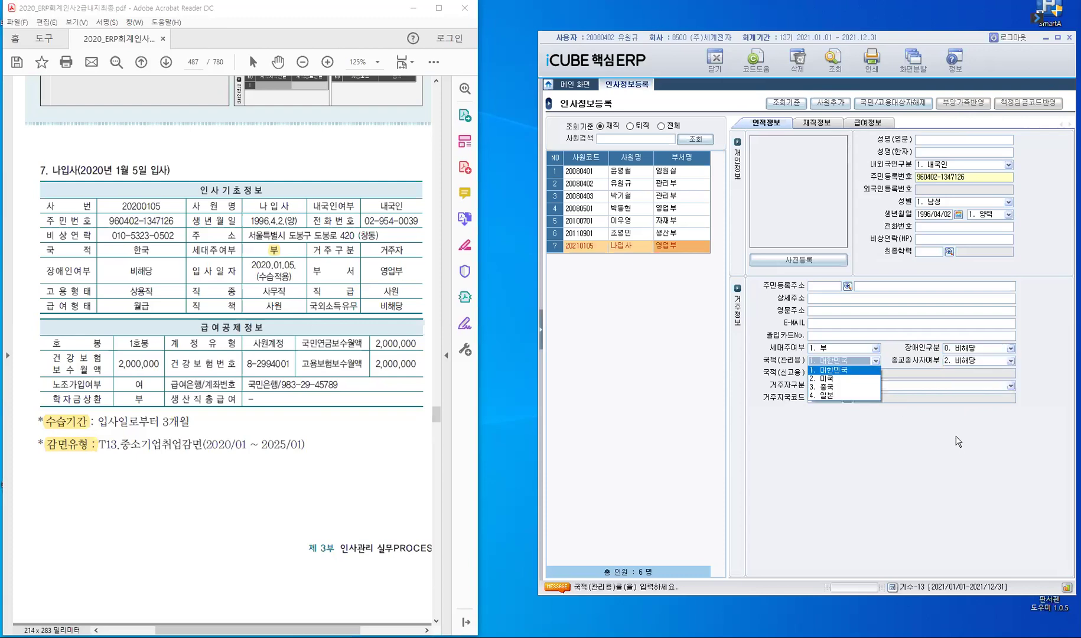
{"action": "key", "text": "Return"}
{"action": "key", "text": "Return"}
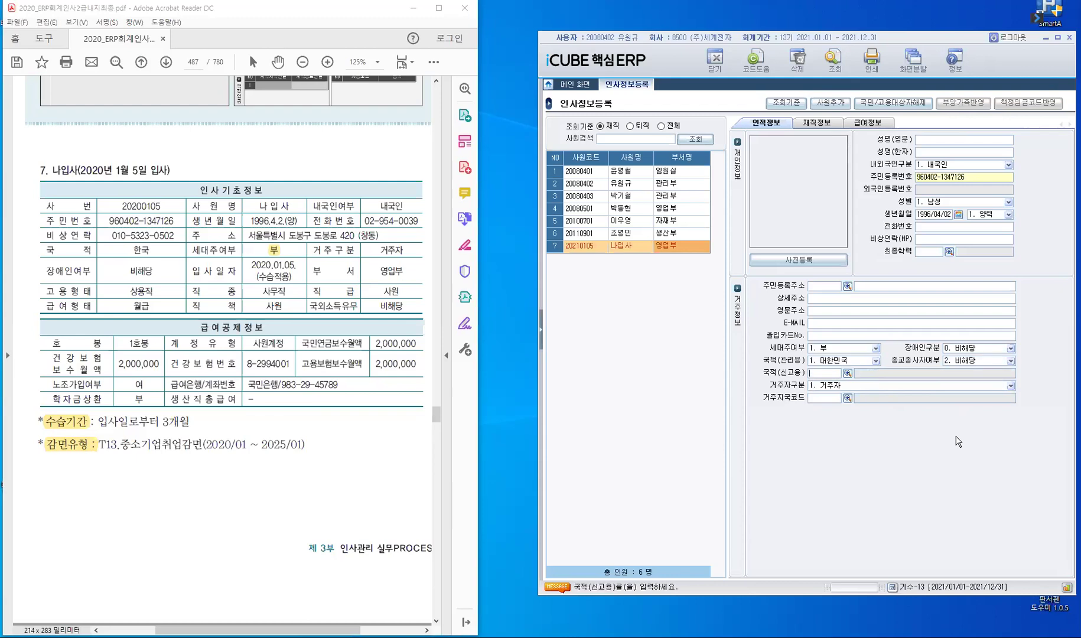
Step: Enter KR for 국적(신고용) and 거주지국코드, then confirm and save the row
{"action": "type", "text": "KR"}
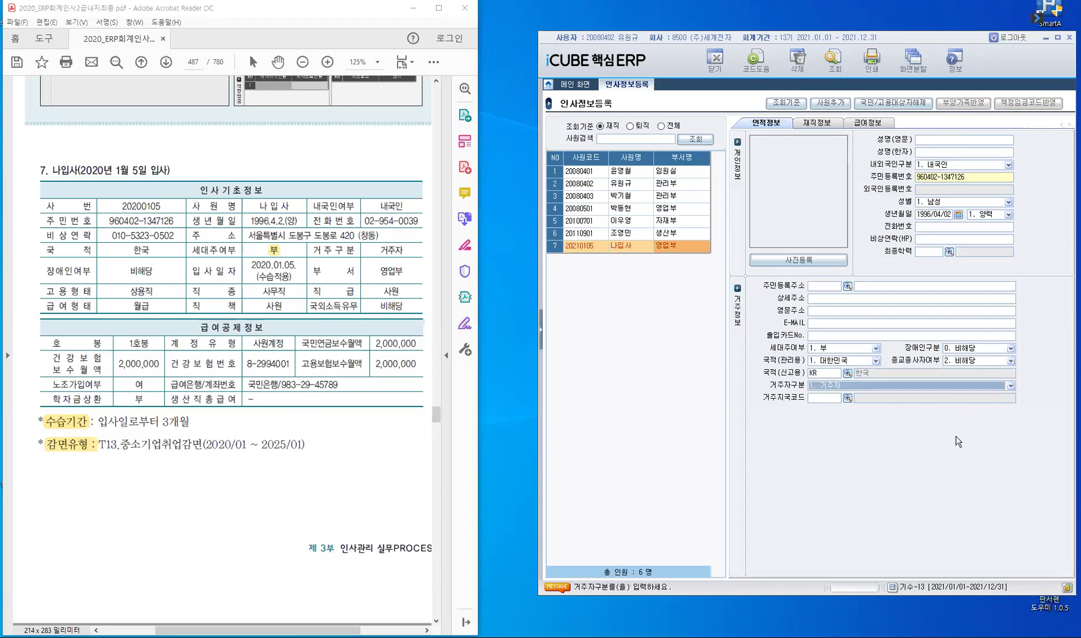
{"action": "key", "text": "Return"}
{"action": "type", "text": "KR"}
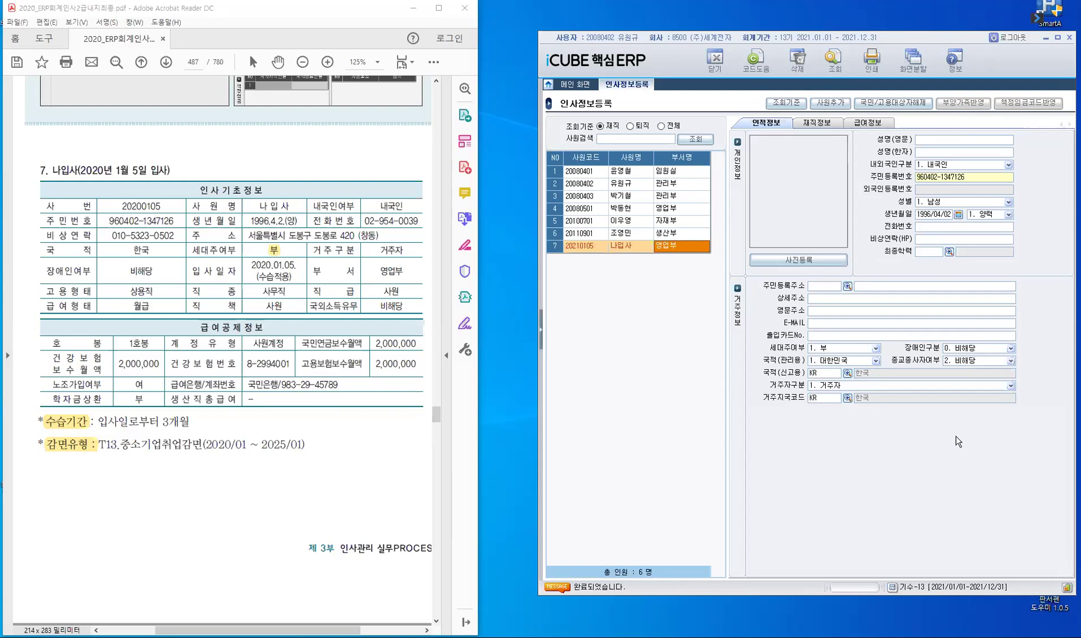
{"action": "key", "text": "Return"}
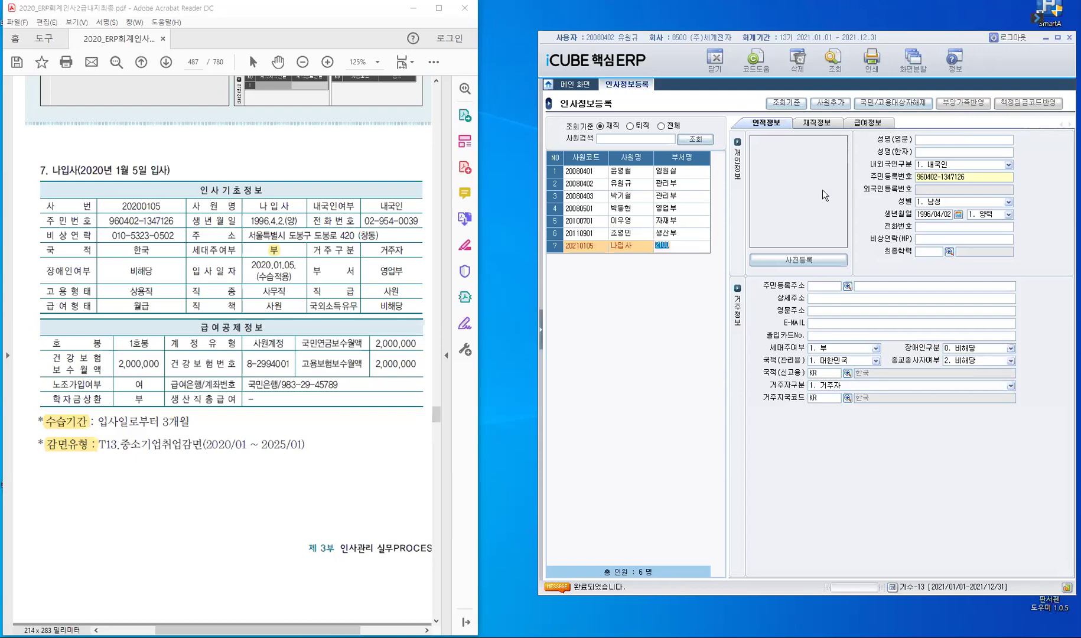
{"action": "key", "text": "Return"}
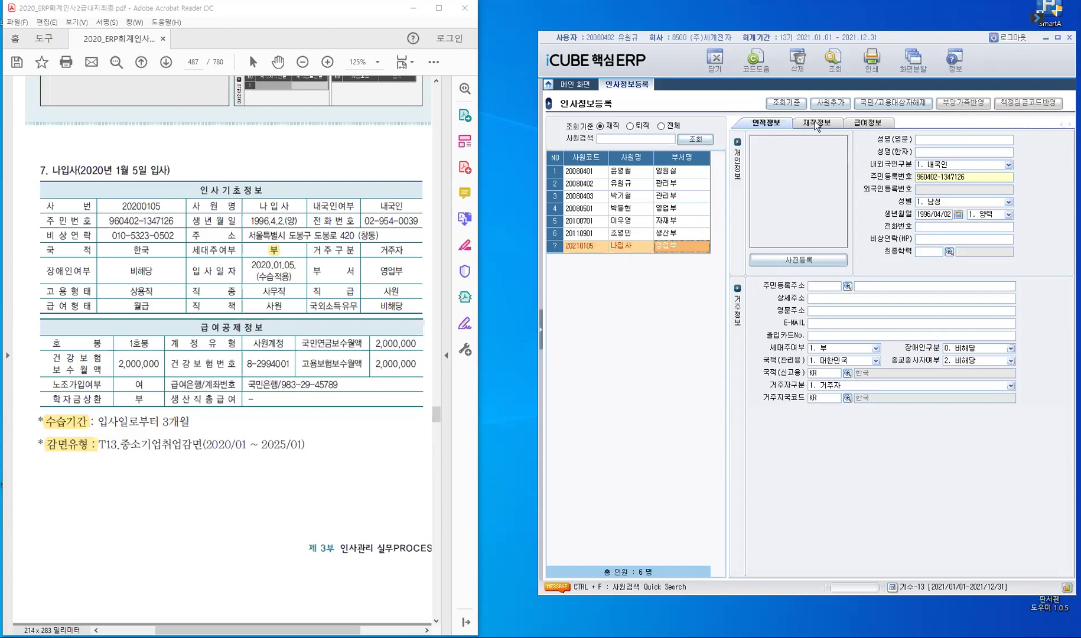
Step: Set 입사일 and 그룹입사일 to 2021/01/05 and reveal the left menu panel
{"action": "left_click", "coordinate": [816, 124]}
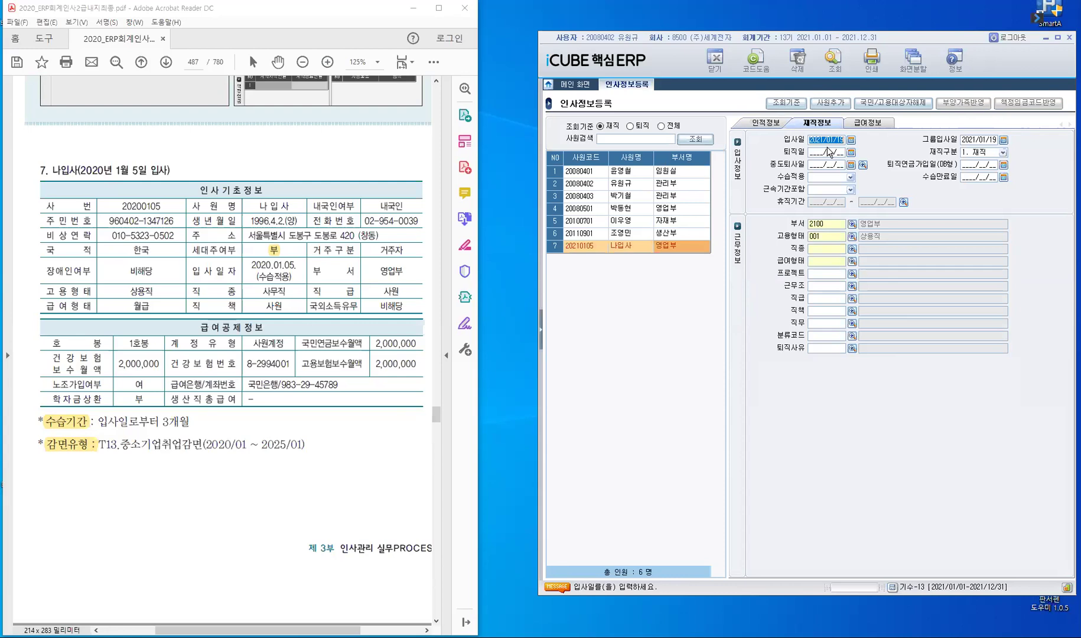
{"action": "type", "text": "2021/"}
{"action": "type", "text": "01/05"}
{"action": "key", "text": "Return"}
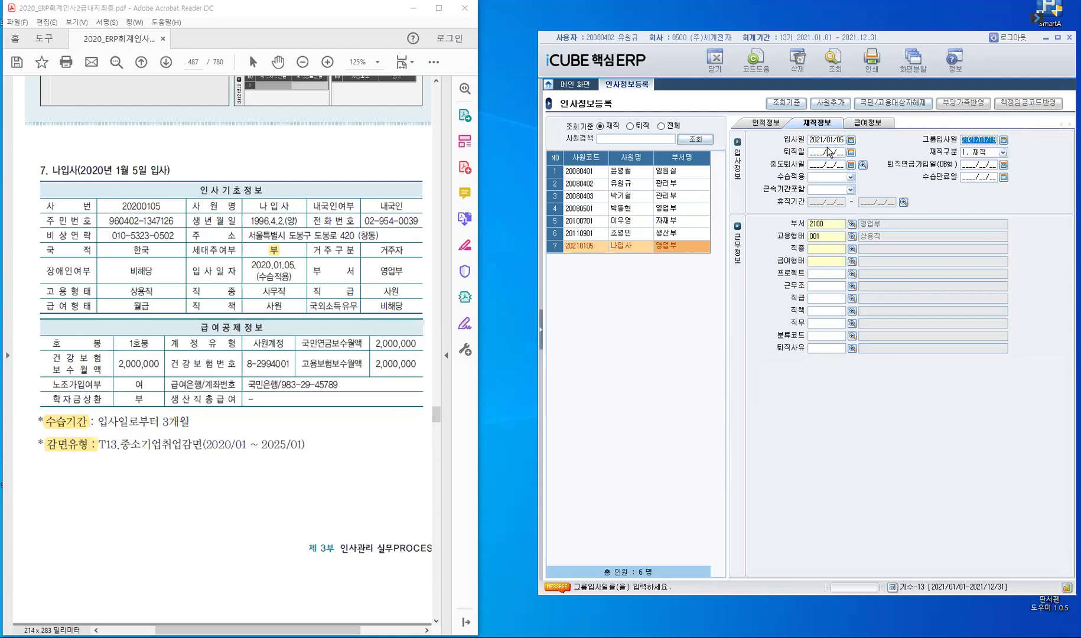
{"action": "type", "text": "2021/01/05"}
{"action": "key", "text": "Return"}
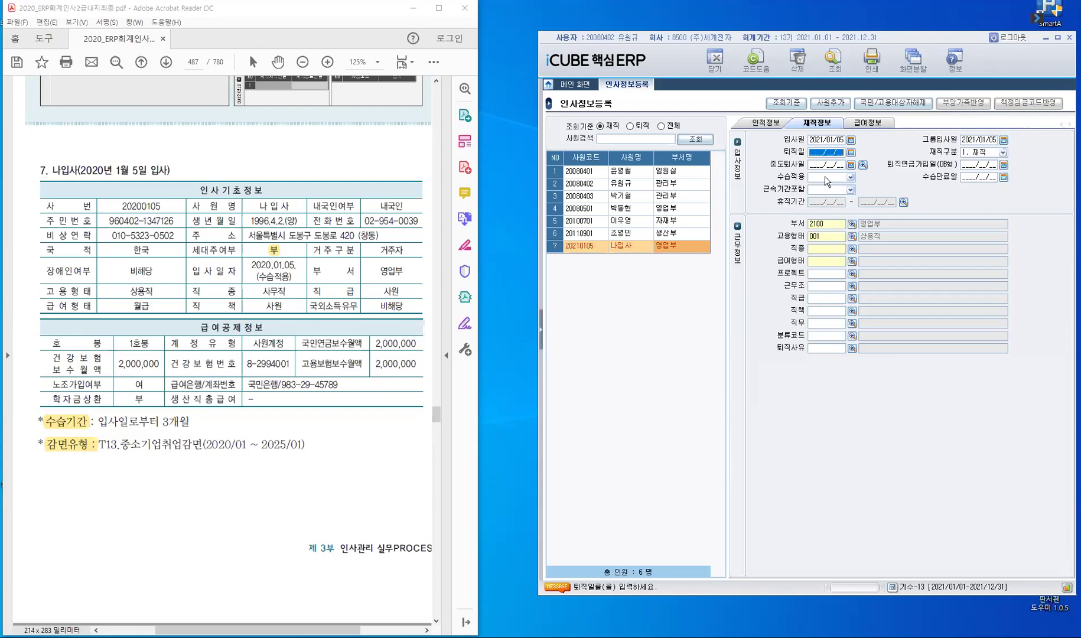
{"action": "left_click", "coordinate": [542, 338]}
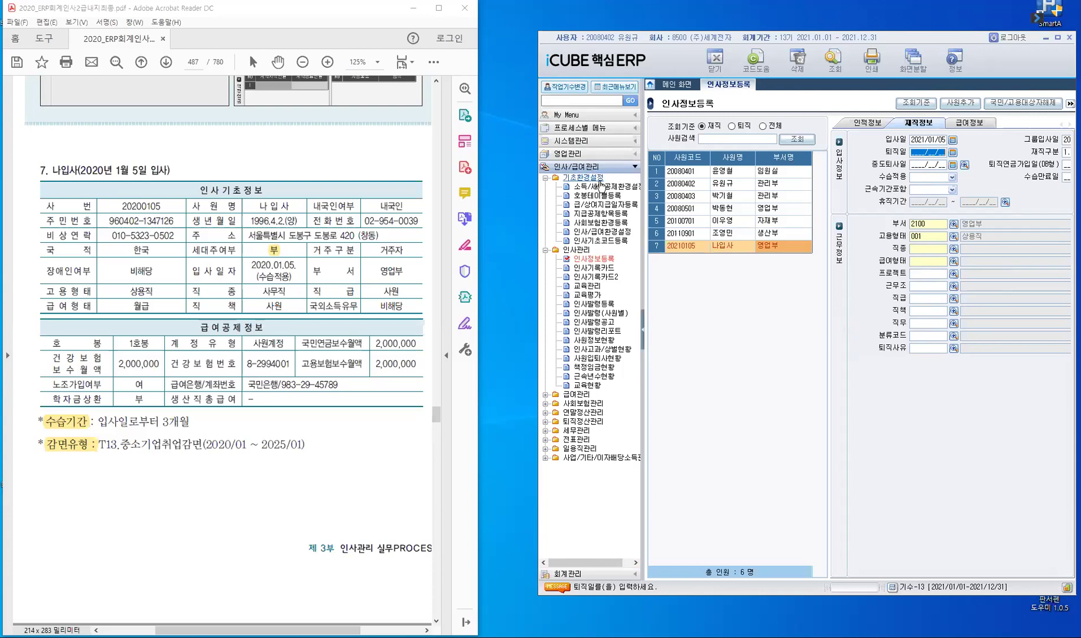
Step: Open 인사/급여환경설정 under 인사/급여관리 > 기초환경설정 in the menu tree
{"action": "left_click", "coordinate": [595, 236]}
{"action": "left_click", "coordinate": [603, 233]}
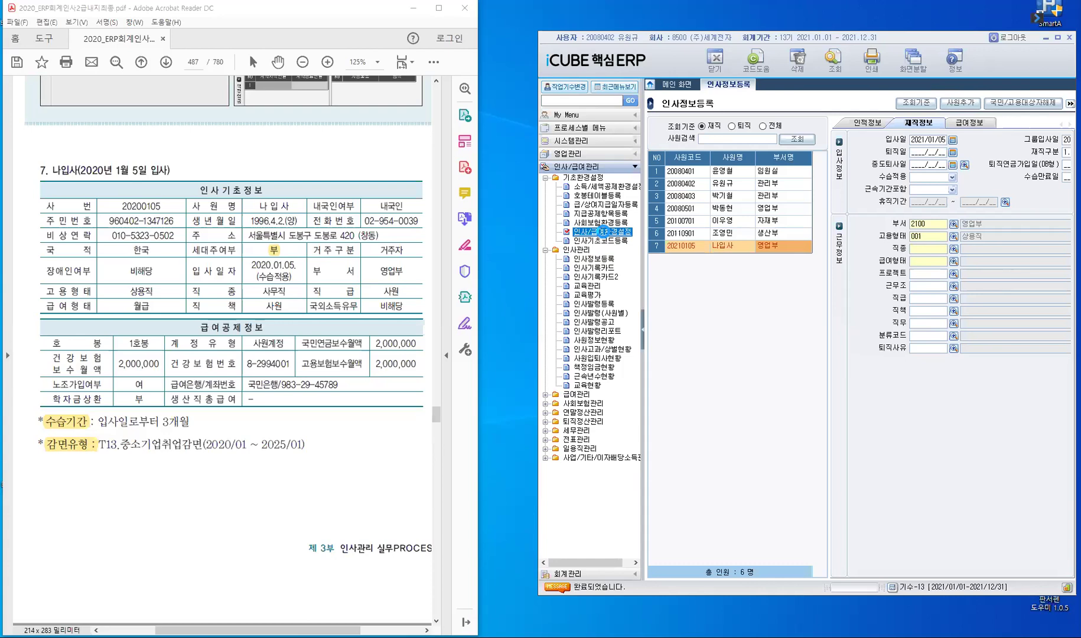
{"action": "double_click", "coordinate": [603, 232]}
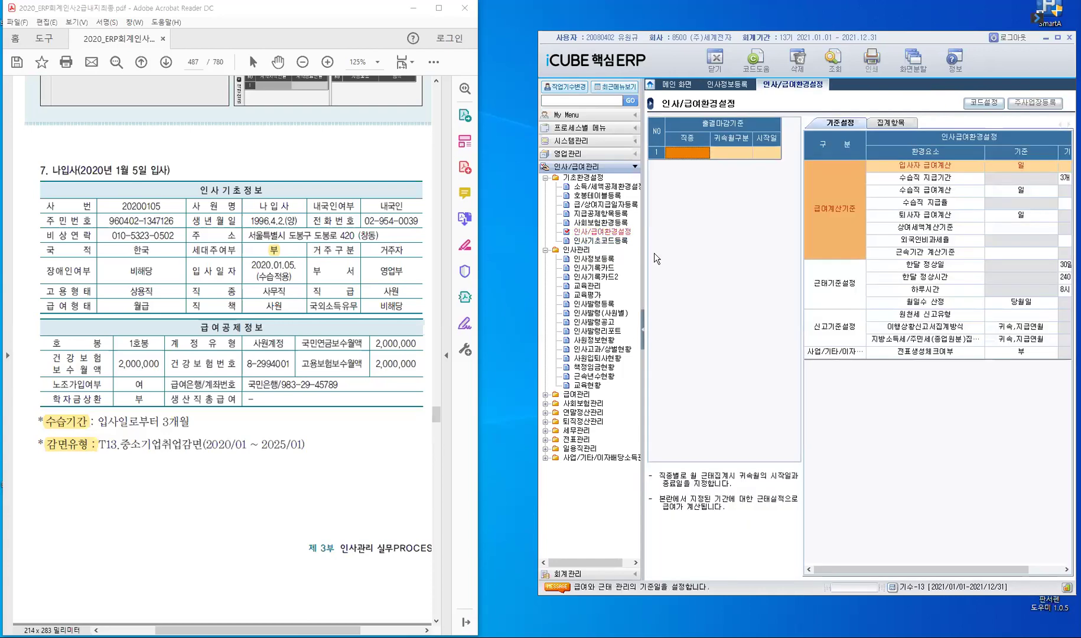
Step: Collapse the menu panel and review 수습직 지급기간 (3개월) and 수습직 지급율
{"action": "left_click", "coordinate": [643, 329]}
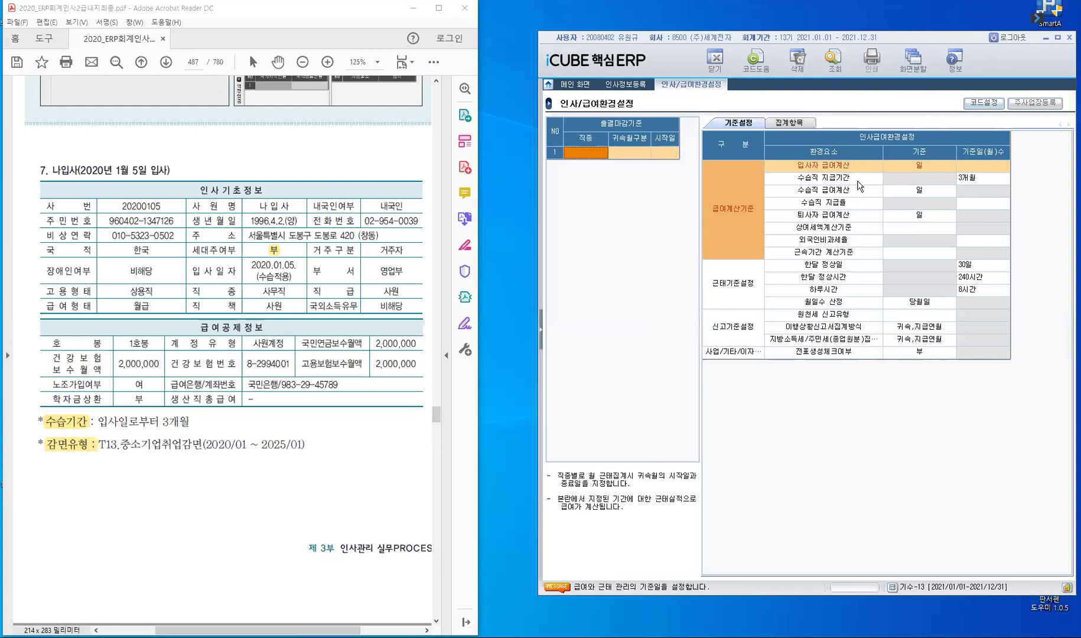
{"action": "left_click", "coordinate": [976, 185]}
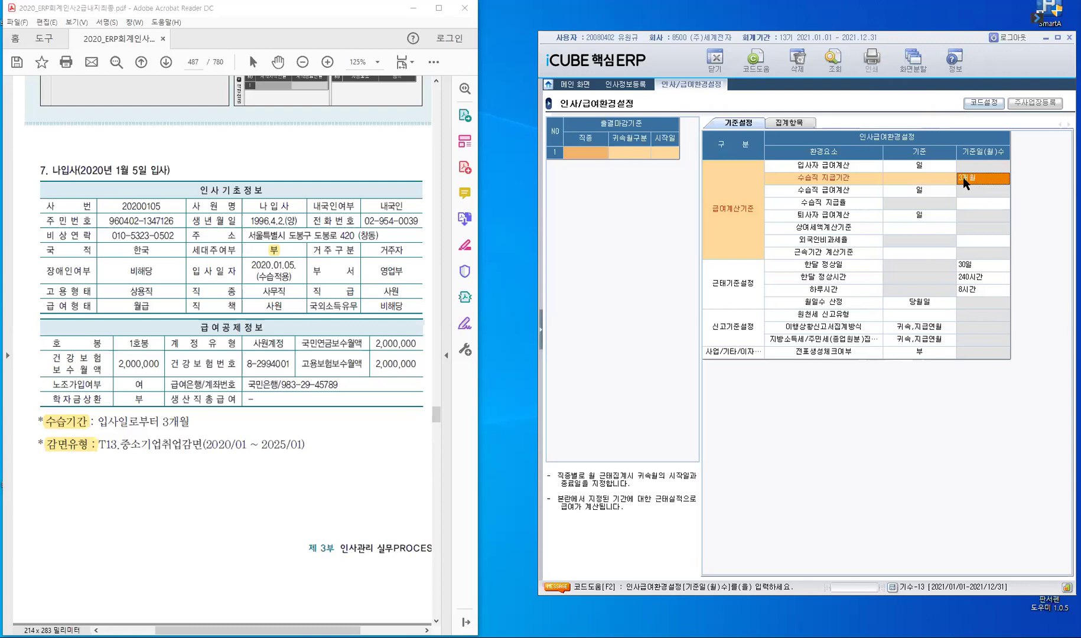
{"action": "left_click", "coordinate": [963, 177]}
{"action": "left_click", "coordinate": [853, 204]}
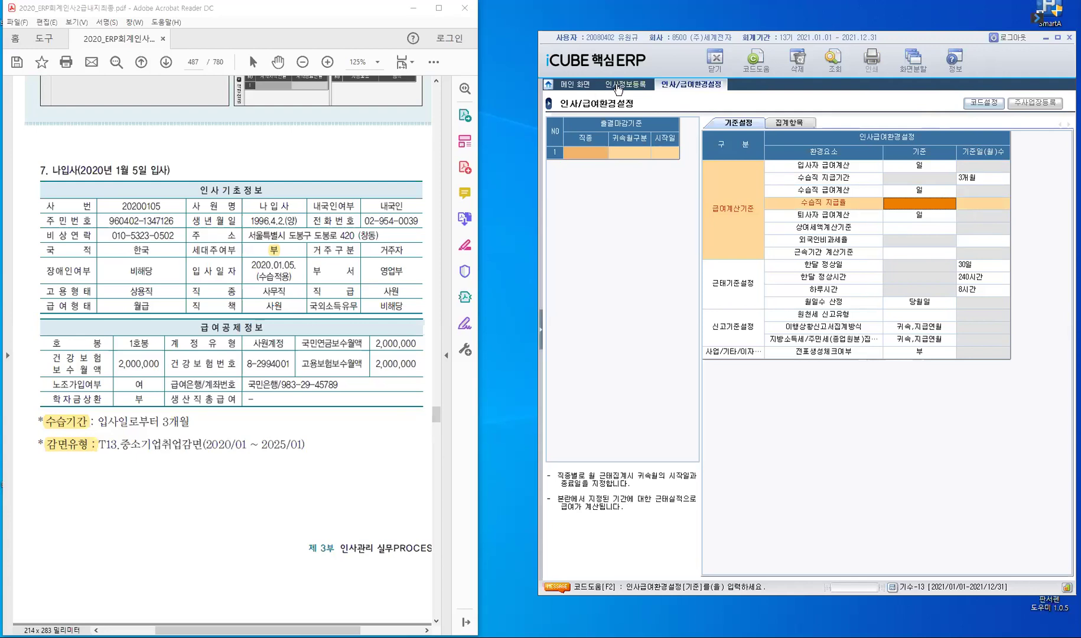
Step: In 인사정보등록, set 수습적용 to 2. 여 and accept 수습만료일 2021/04/04
{"action": "left_click", "coordinate": [619, 86]}
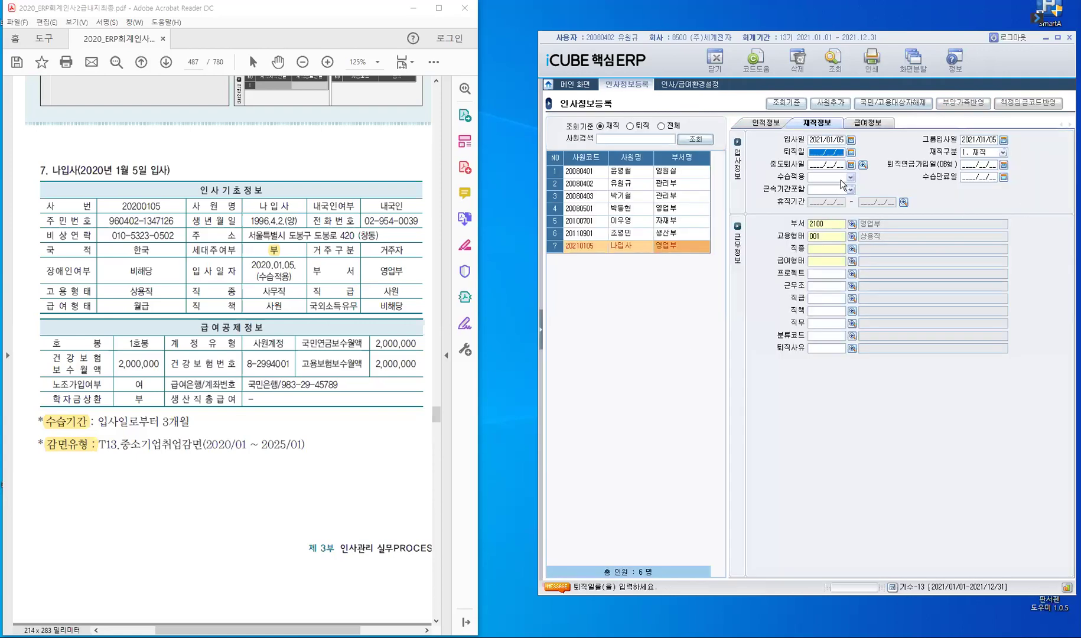
{"action": "left_click", "coordinate": [851, 177]}
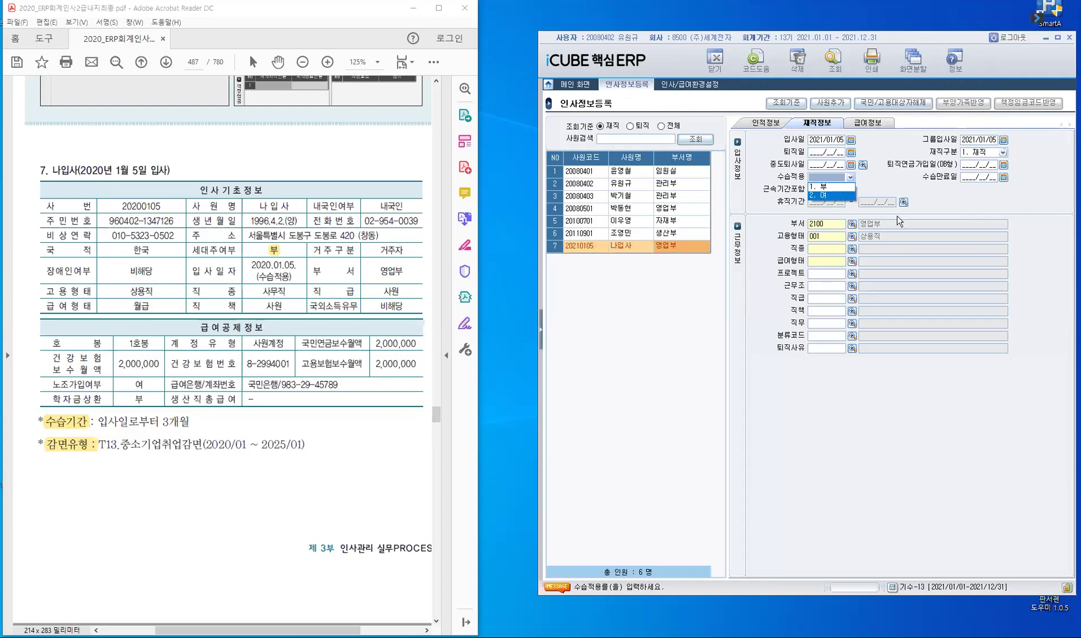
{"action": "left_click", "coordinate": [839, 197]}
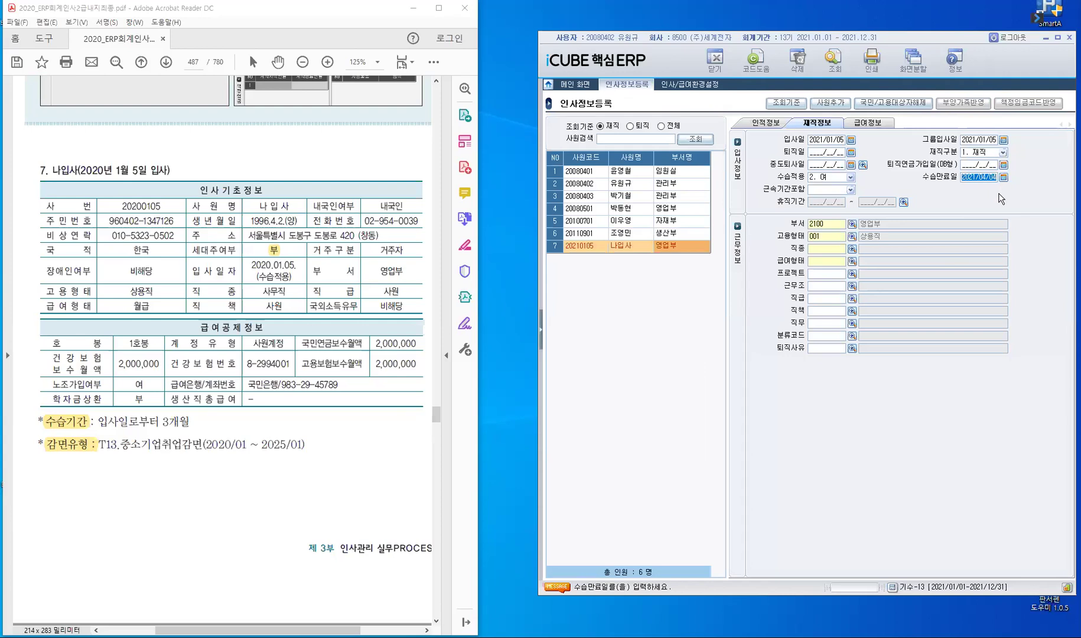
{"action": "key", "text": "Return"}
{"action": "key", "text": "Return"}
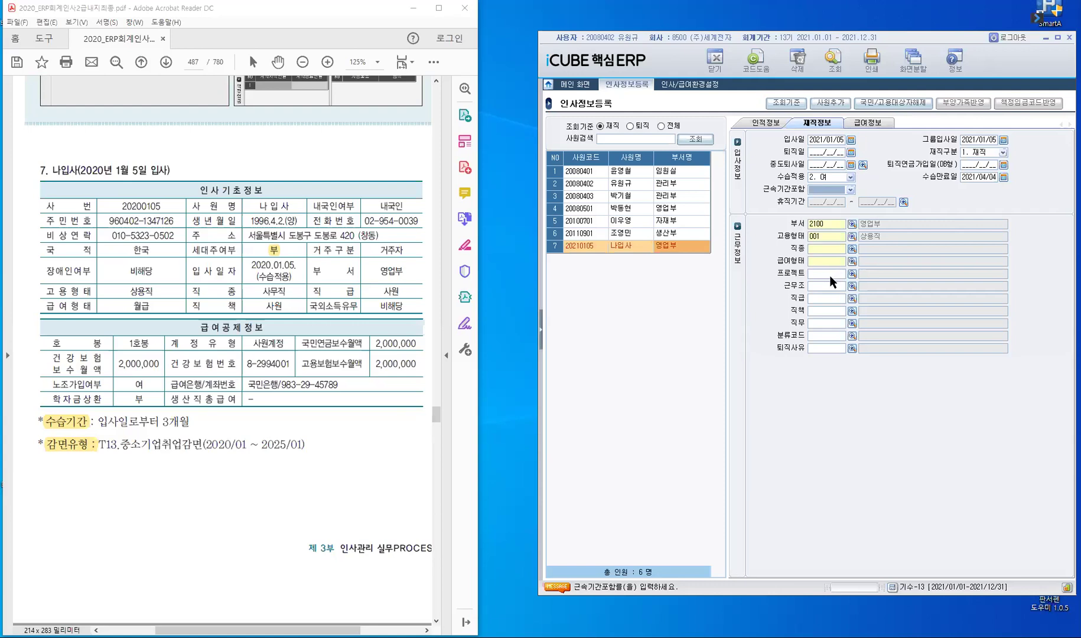
{"action": "key", "text": "Return"}
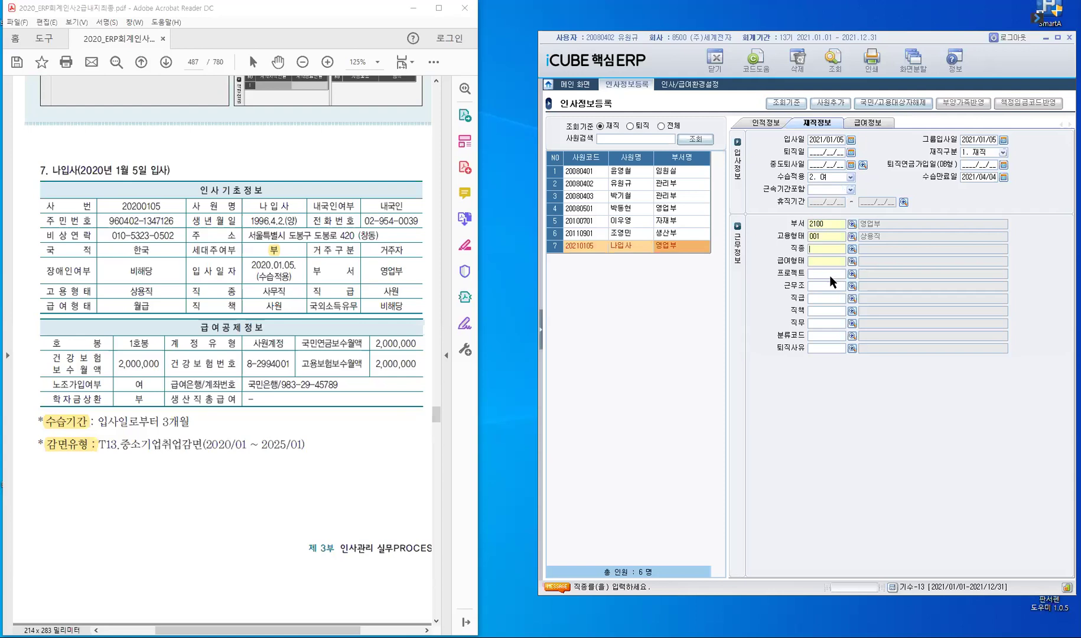
Step: Set 직종 001 사무직, 급여형태 001 월급, and 직급 and 직책 900 사원
{"action": "key", "text": "F2"}
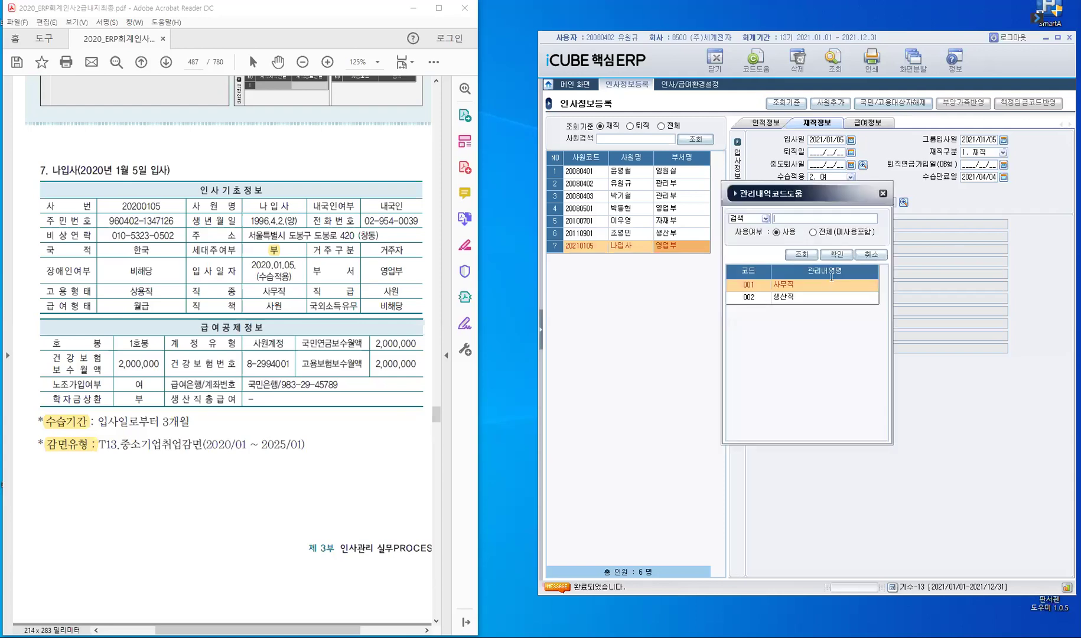
{"action": "key", "text": "Return"}
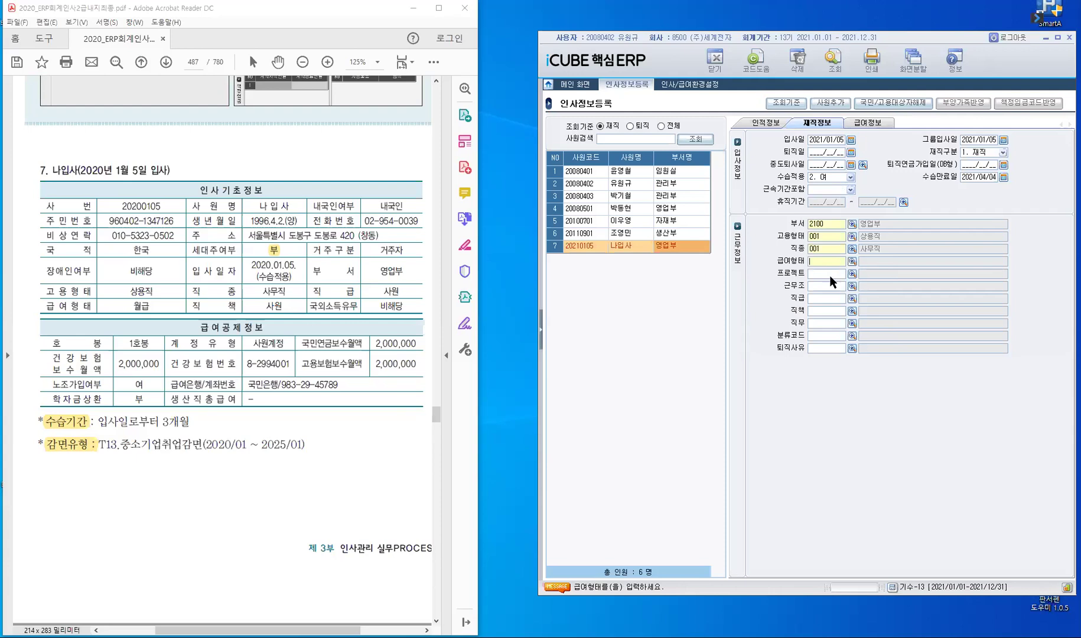
{"action": "key", "text": "F2"}
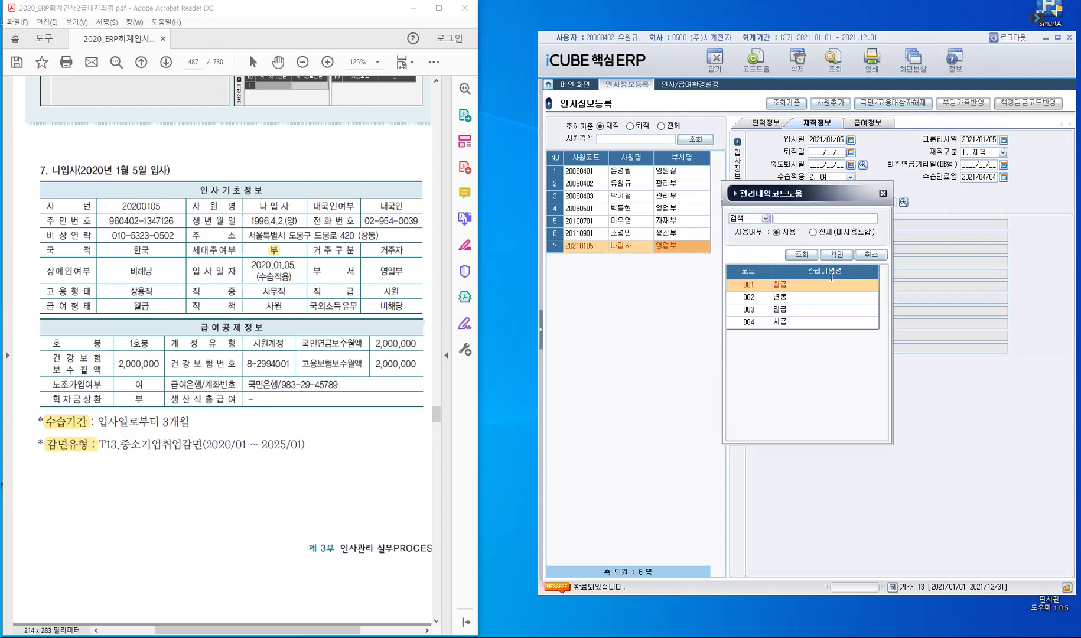
{"action": "key", "text": "Return"}
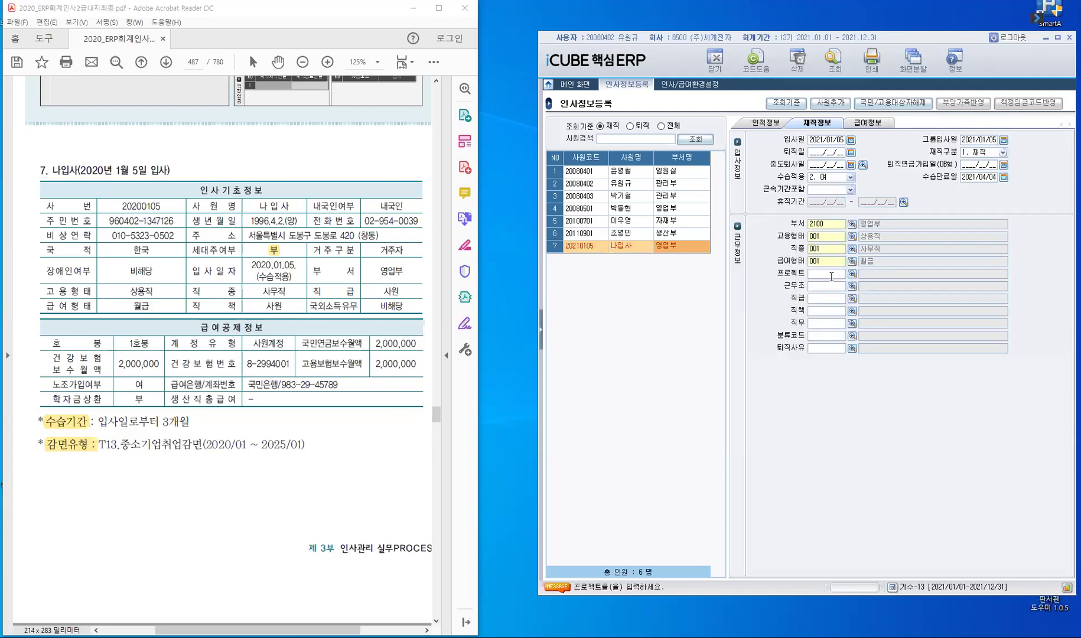
{"action": "key", "text": "Return"}
{"action": "key", "text": "Return"}
{"action": "type", "text": "사원"}
{"action": "key", "text": "Return"}
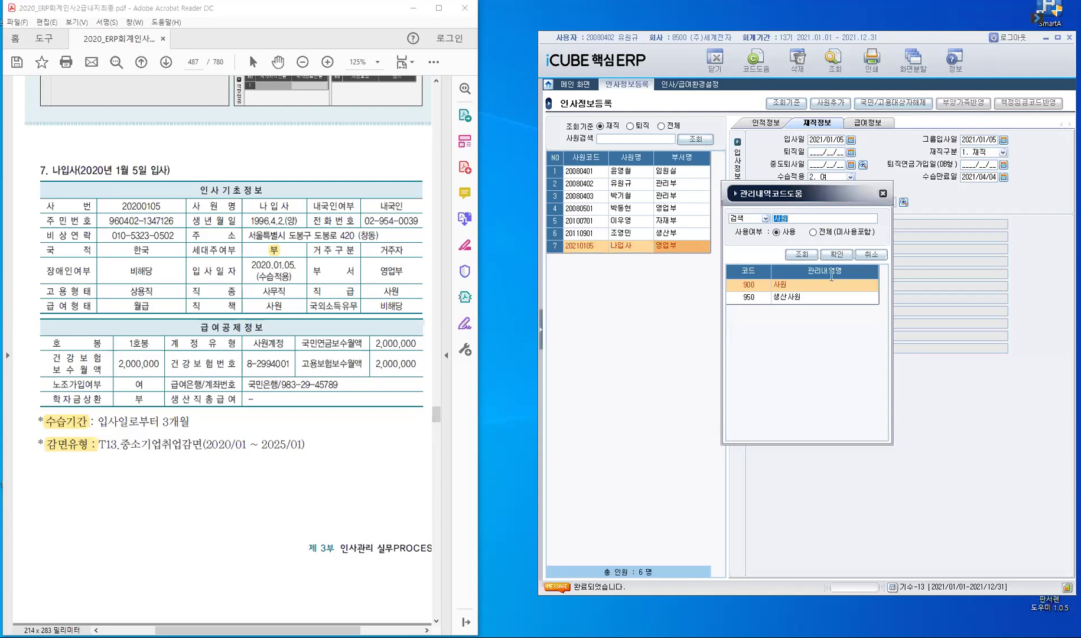
{"action": "key", "text": "Return"}
{"action": "type", "text": "ㅅ"}
{"action": "type", "text": "00"}
{"action": "key", "text": "Return"}
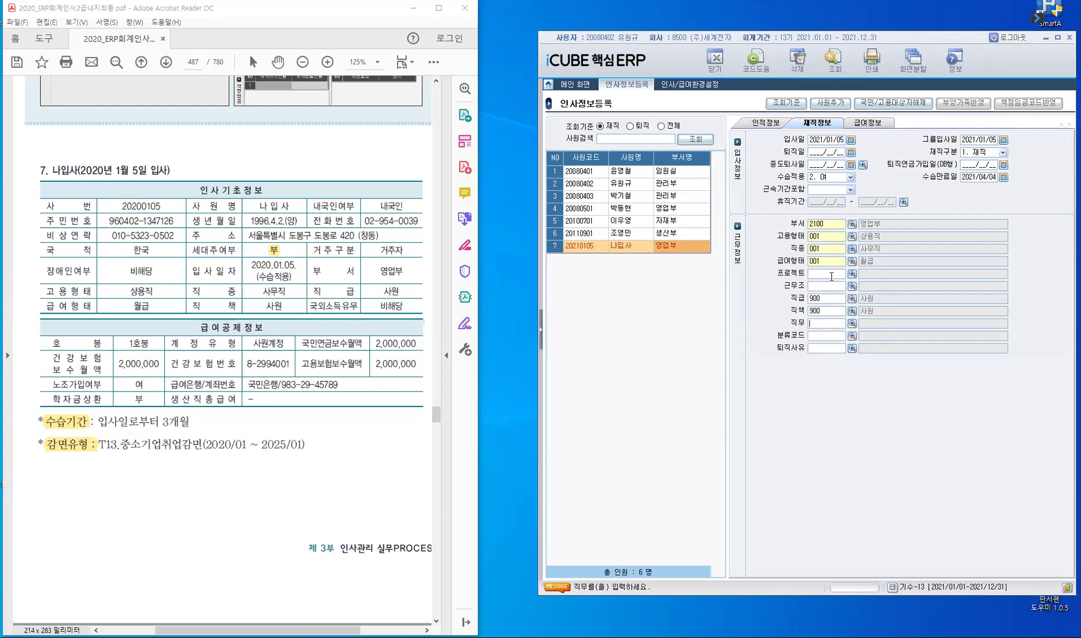
{"action": "key", "text": "Return"}
{"action": "key", "text": "Return"}
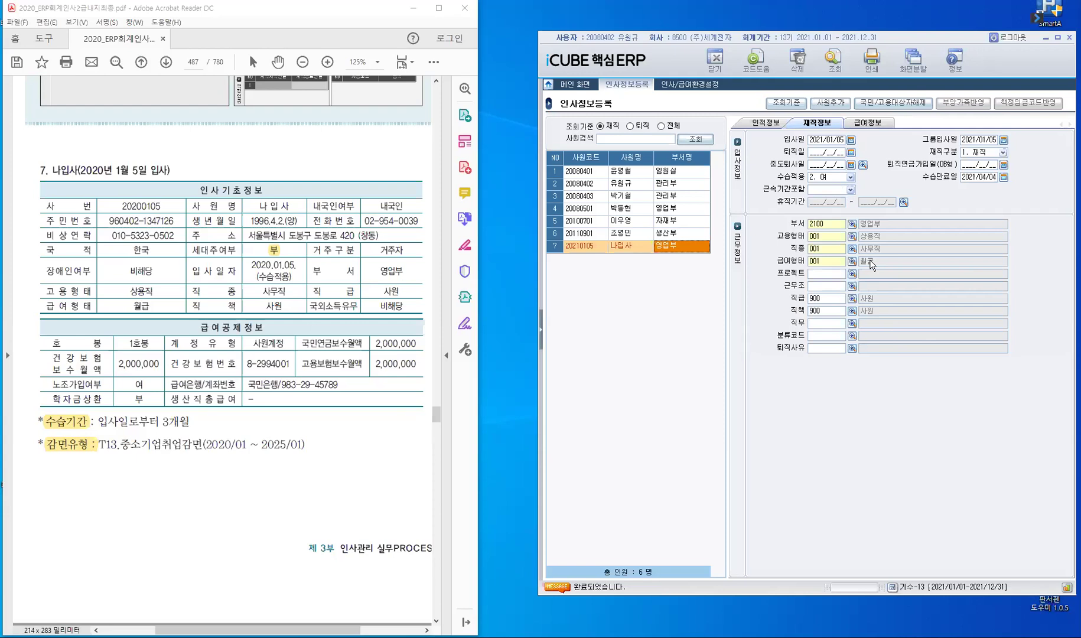
Step: On 급여정보, set 호봉 to 1호봉 (2,000,000) and 계정유형 to 200 사원계정
{"action": "left_click", "coordinate": [868, 123]}
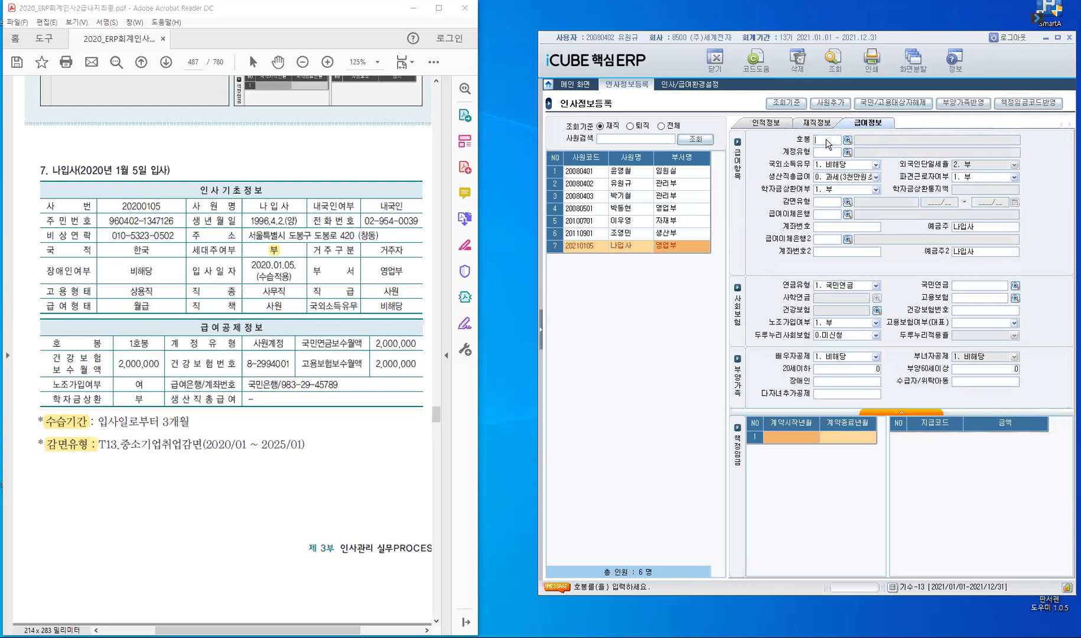
{"action": "key", "text": "F2"}
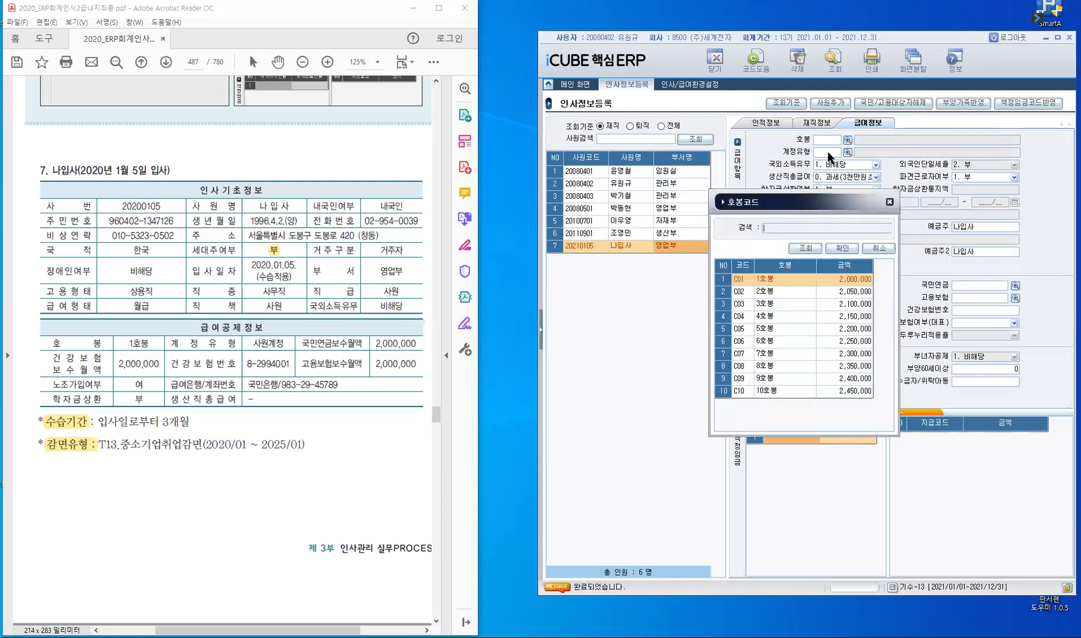
{"action": "left_click", "coordinate": [840, 250]}
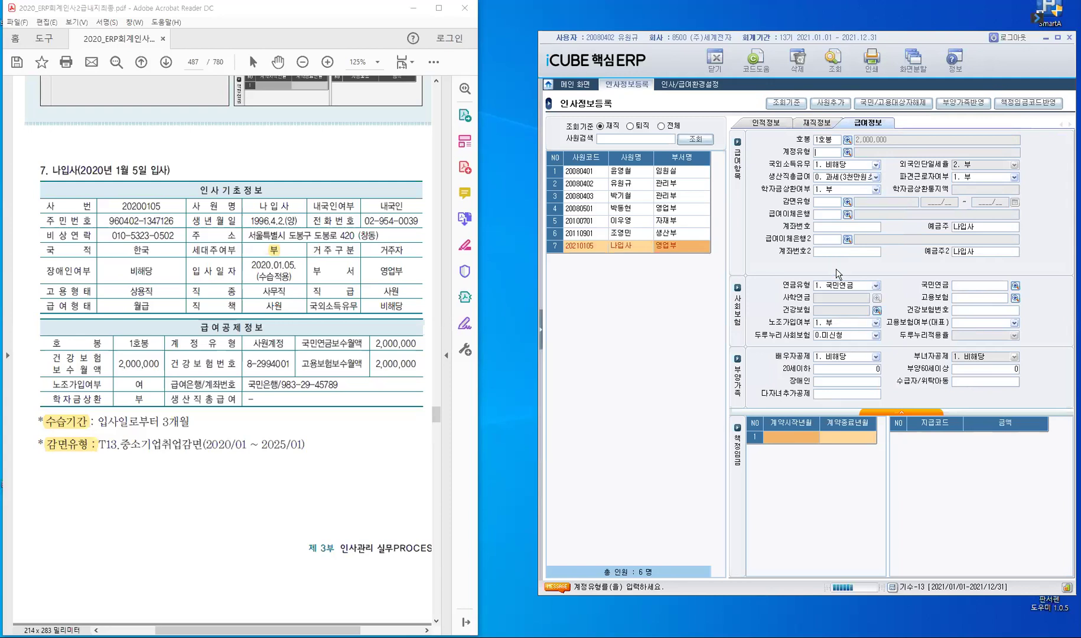
{"action": "left_click", "coordinate": [754, 302]}
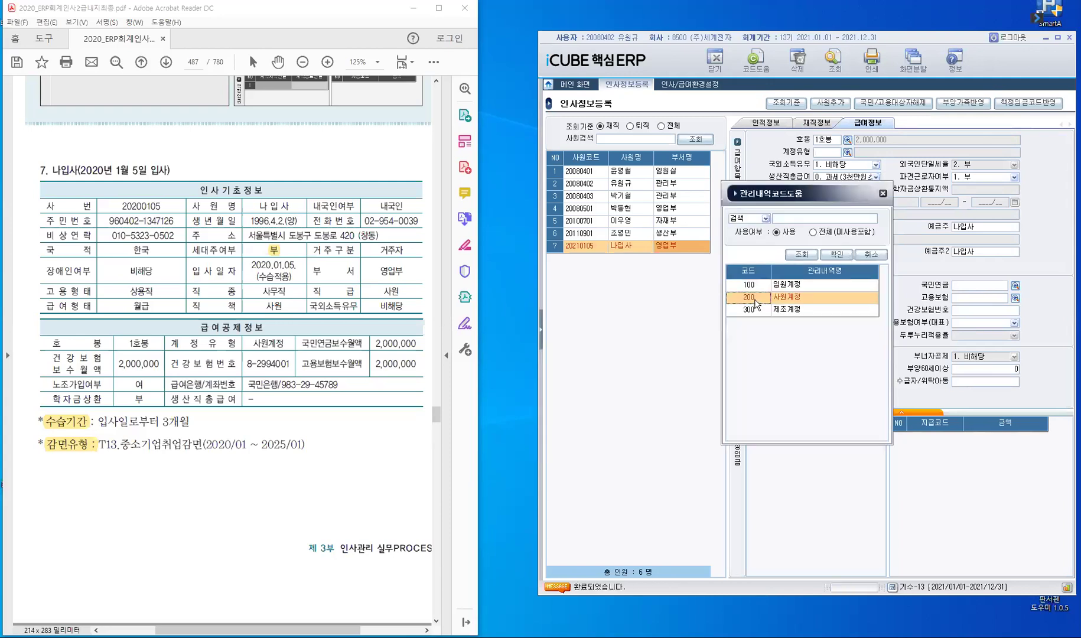
{"action": "left_click", "coordinate": [835, 254]}
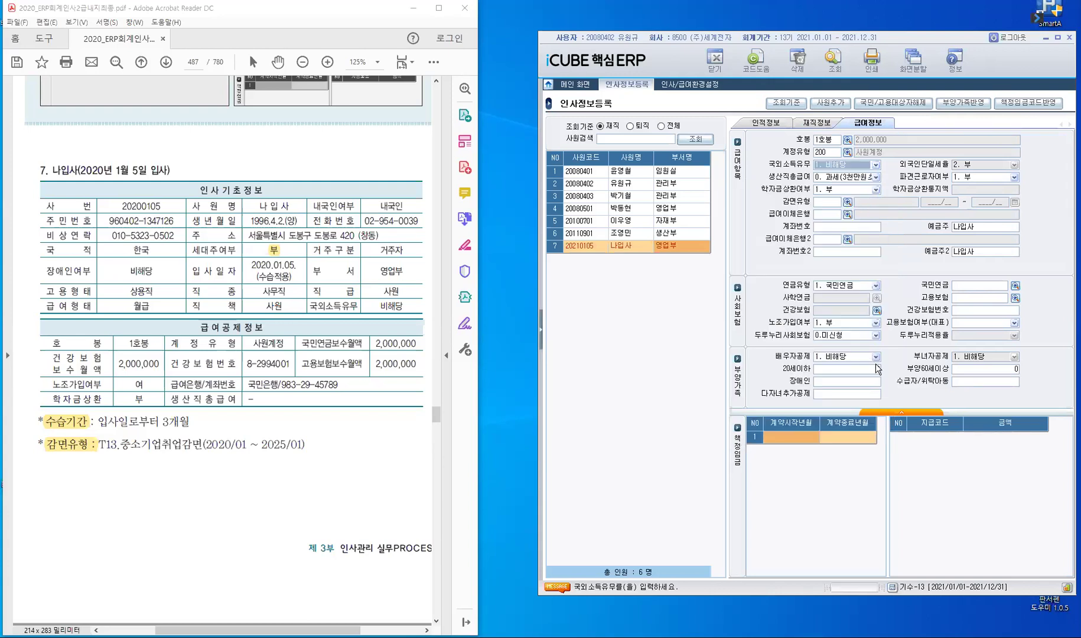
Step: Keep 국외소득유무, 생산직총급여, 파견근로자여부 and 학자금상환여부 defaults, then look up 감면 codes
{"action": "key", "text": "Return"}
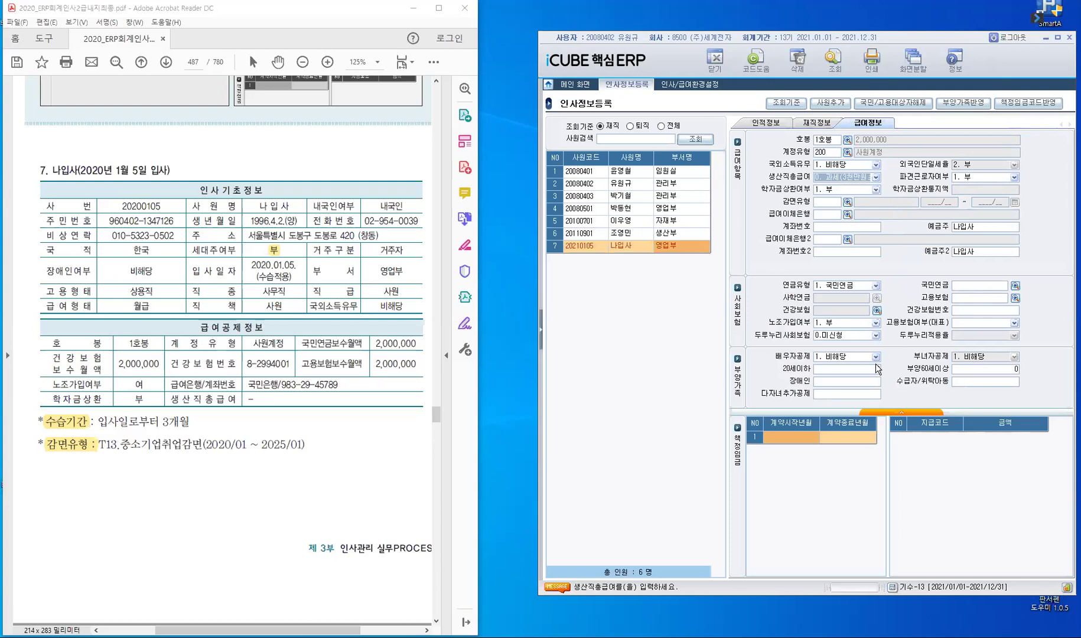
{"action": "key", "text": "Return"}
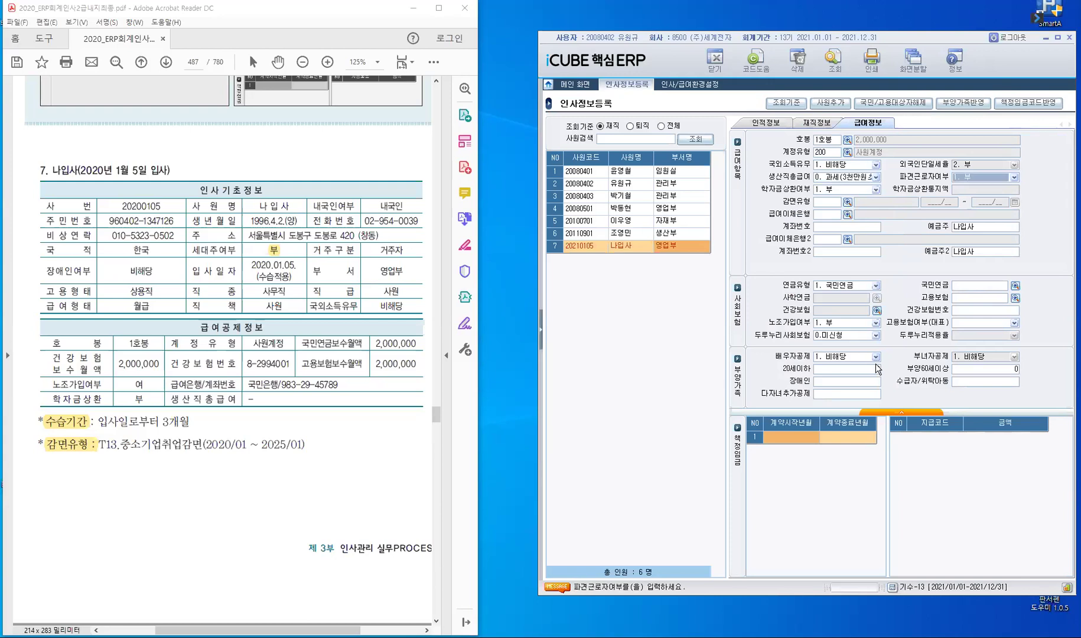
{"action": "key", "text": "Return"}
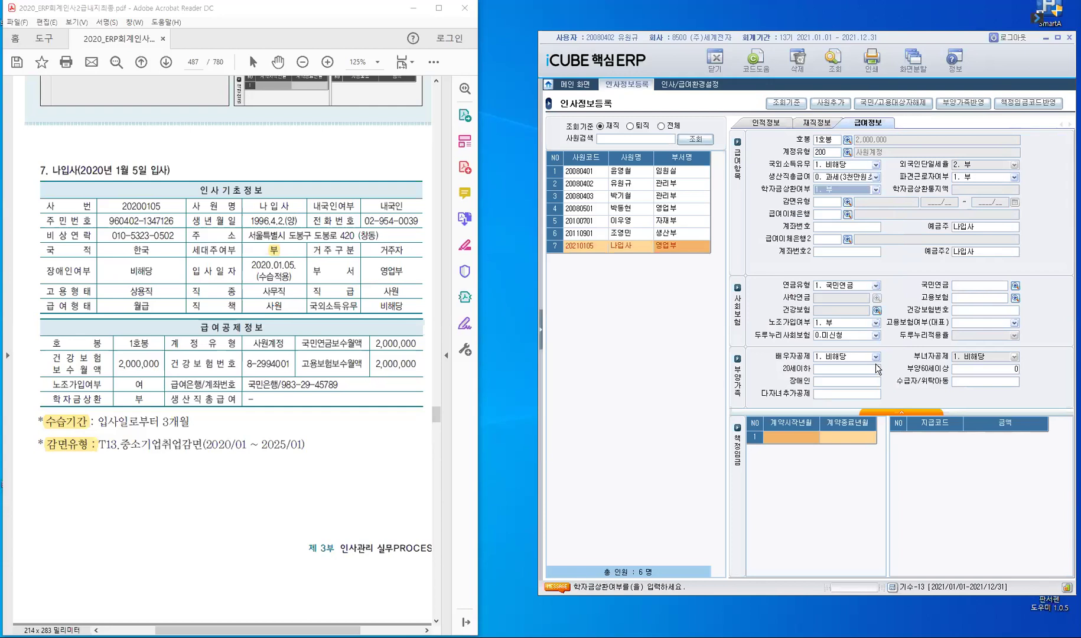
{"action": "key", "text": "Return"}
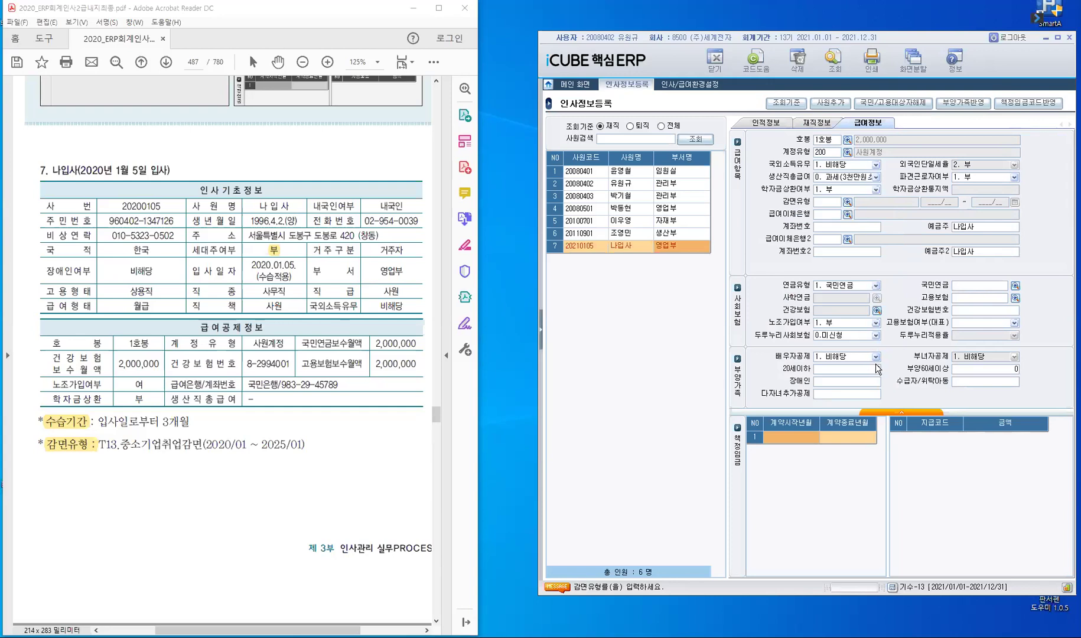
{"action": "key", "text": "F2"}
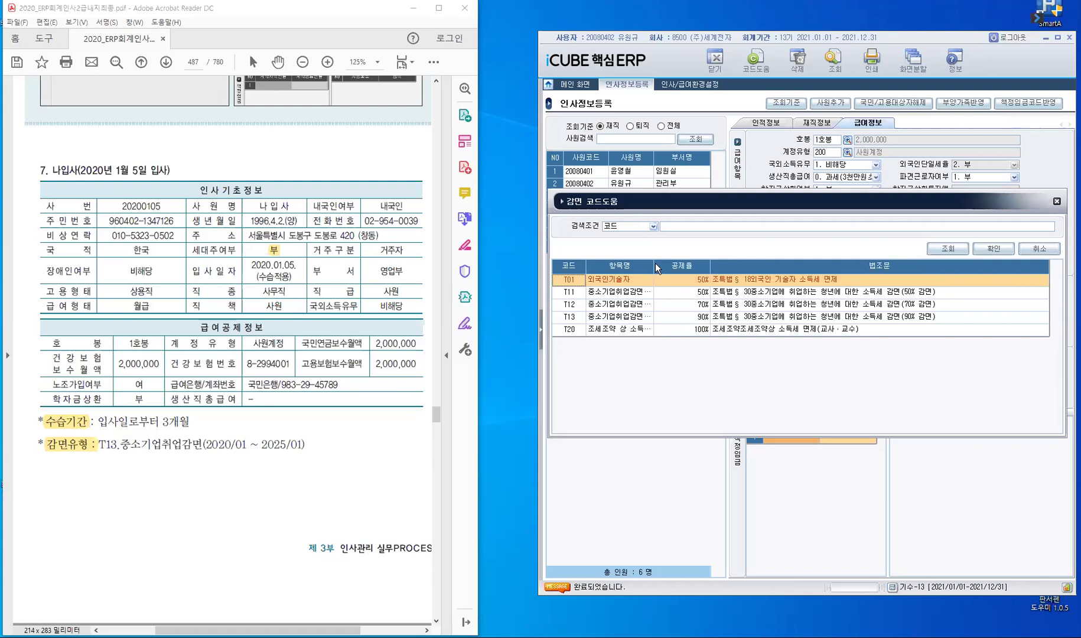
Step: Choose T13 중소기업취업감면 (90% 감면) as the 감면유형 from the code list
{"action": "left_click_drag", "start_coordinate": [695, 341], "coordinate": [696, 337]}
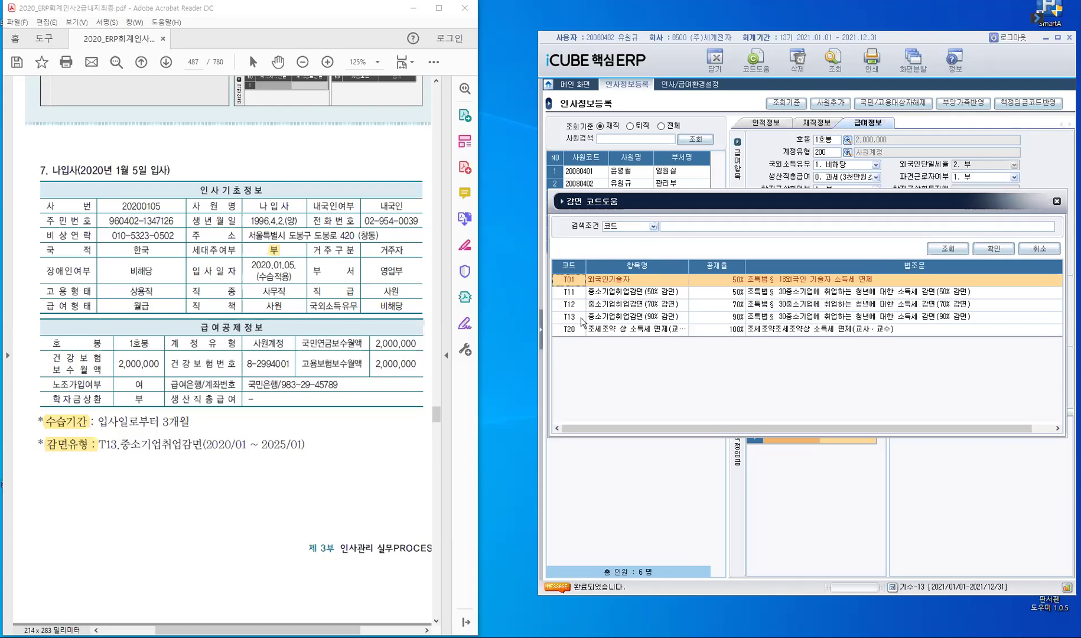
{"action": "left_click", "coordinate": [675, 296]}
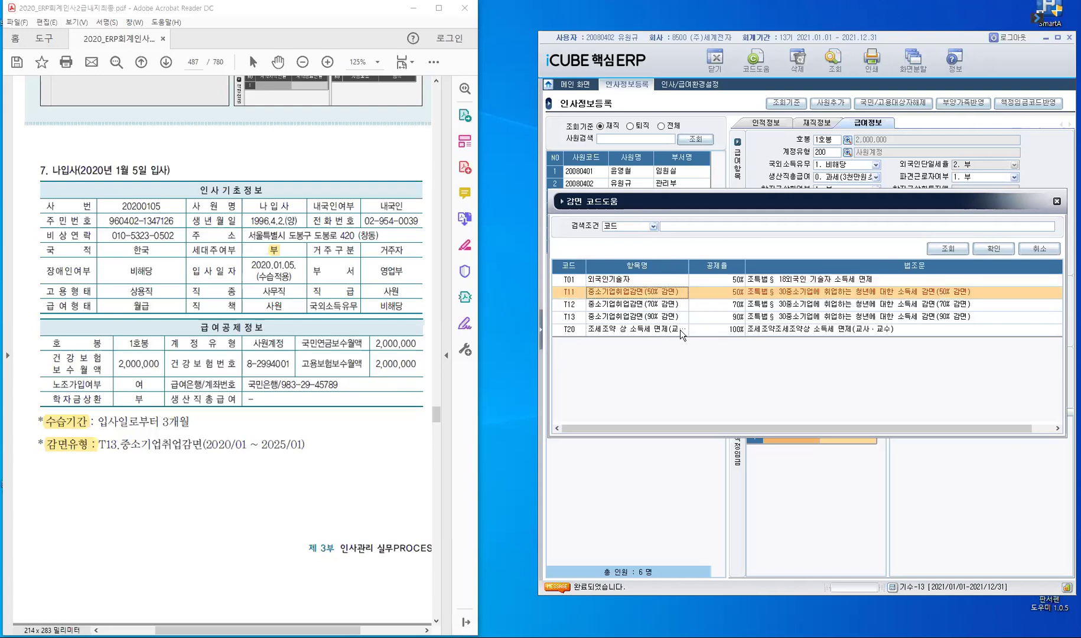
{"action": "key", "text": "Down"}
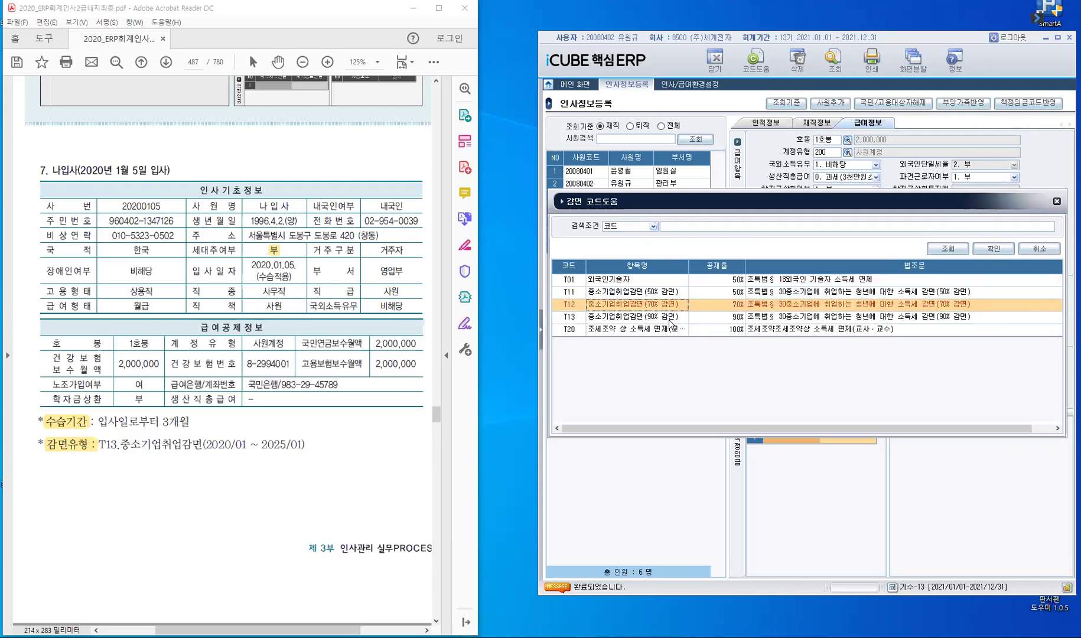
{"action": "left_click", "coordinate": [670, 319]}
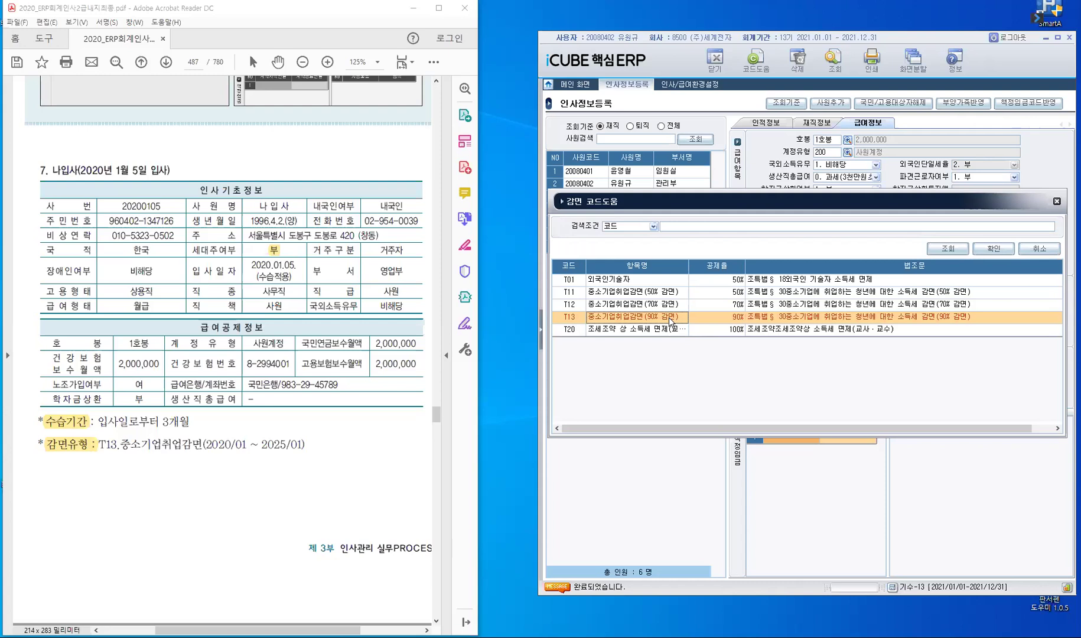
{"action": "left_click", "coordinate": [994, 249]}
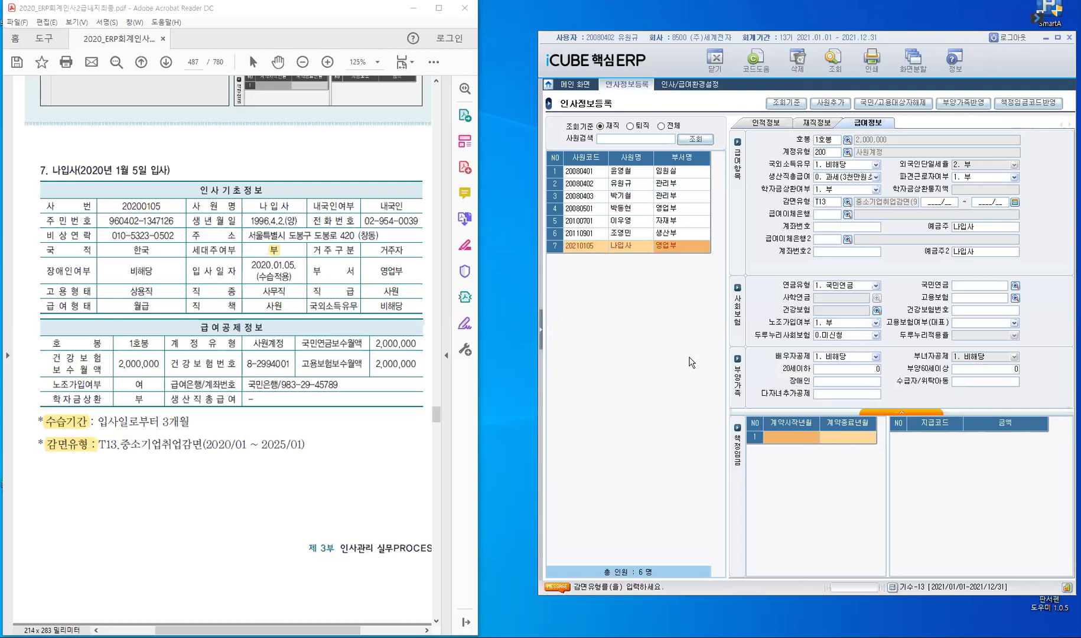
{"action": "key", "text": "F2"}
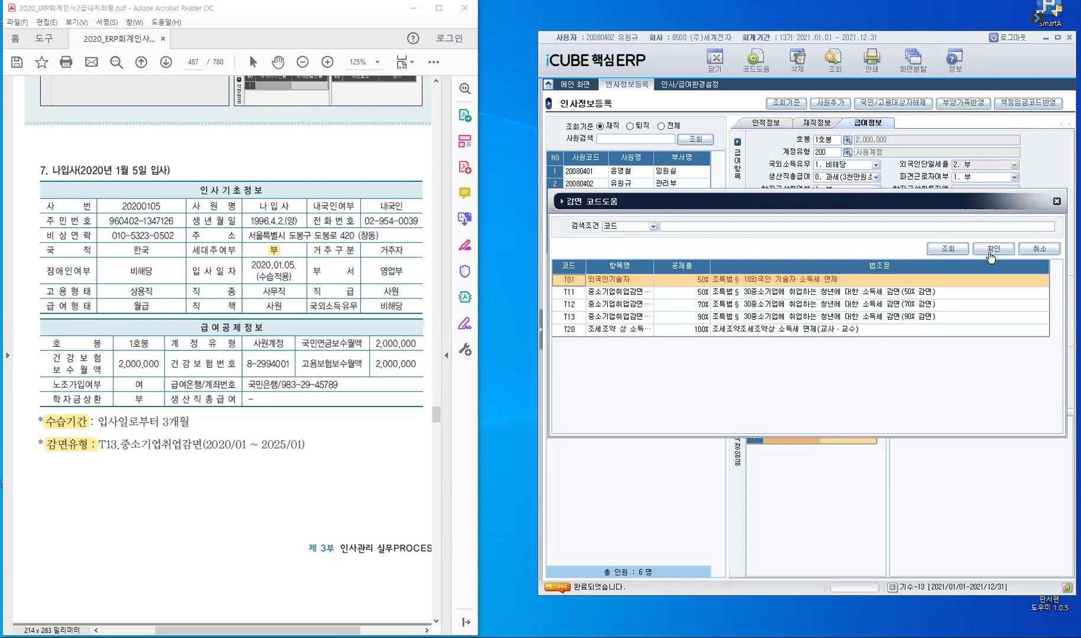
{"action": "left_click", "coordinate": [966, 313]}
{"action": "double_click", "coordinate": [964, 317]}
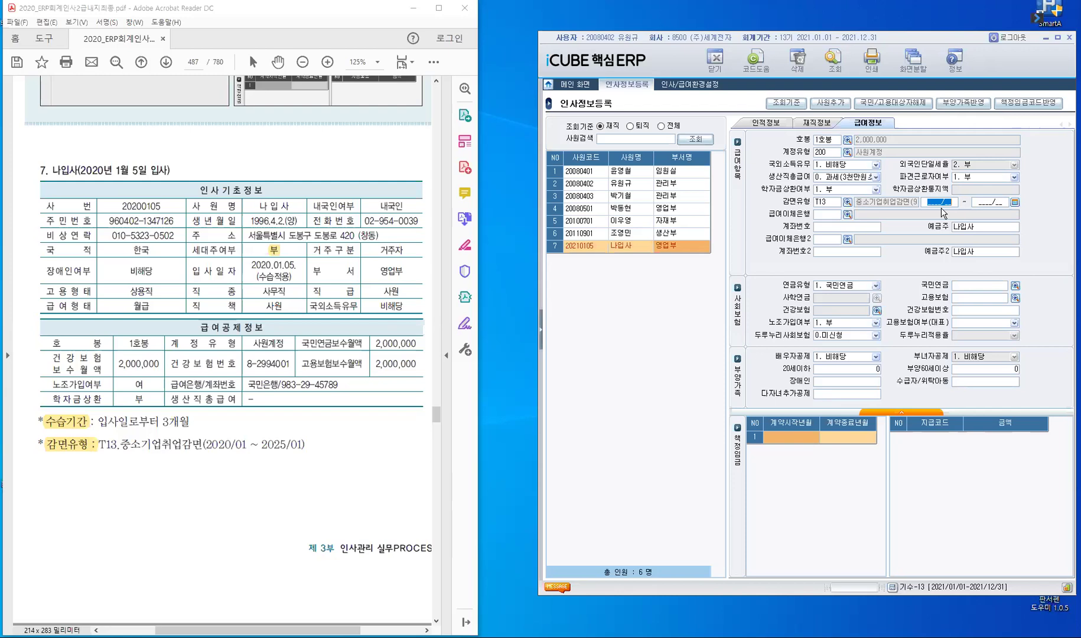
Step: Set the T13 reduction period to 2021/01–2026/01 and choose 국민 bank (040) for salary transfer
{"action": "type", "text": "202"}
{"action": "type", "text": "1/0"}
{"action": "type", "text": "1 ~ "}
{"action": "type", "text": "20"}
{"action": "type", "text": "26/0"}
{"action": "type", "text": "1"}
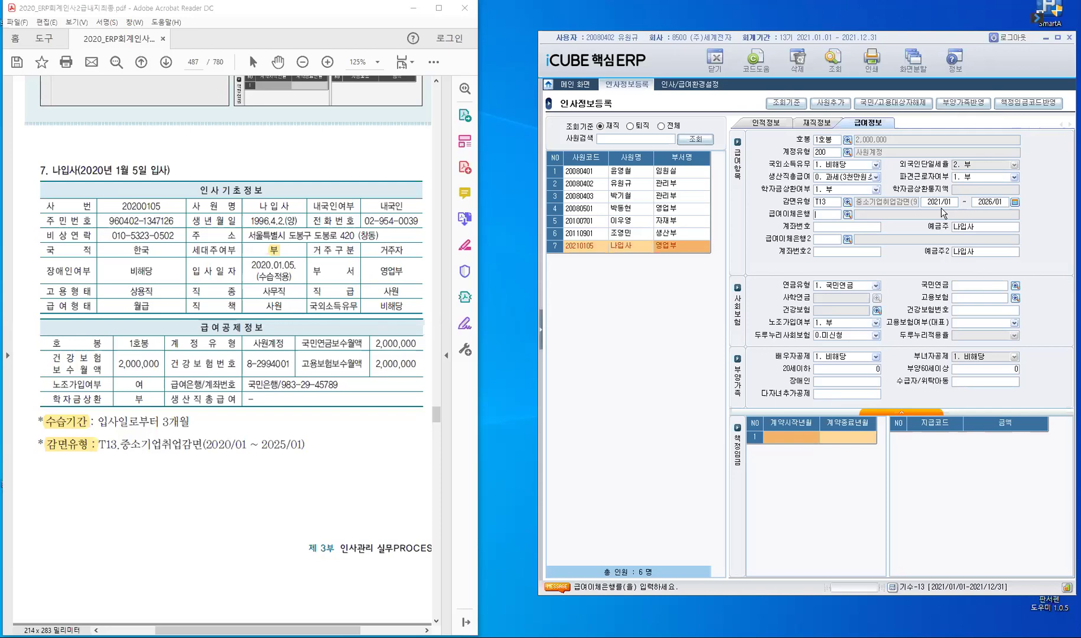
{"action": "type", "text": "국민"}
{"action": "key", "text": "Return"}
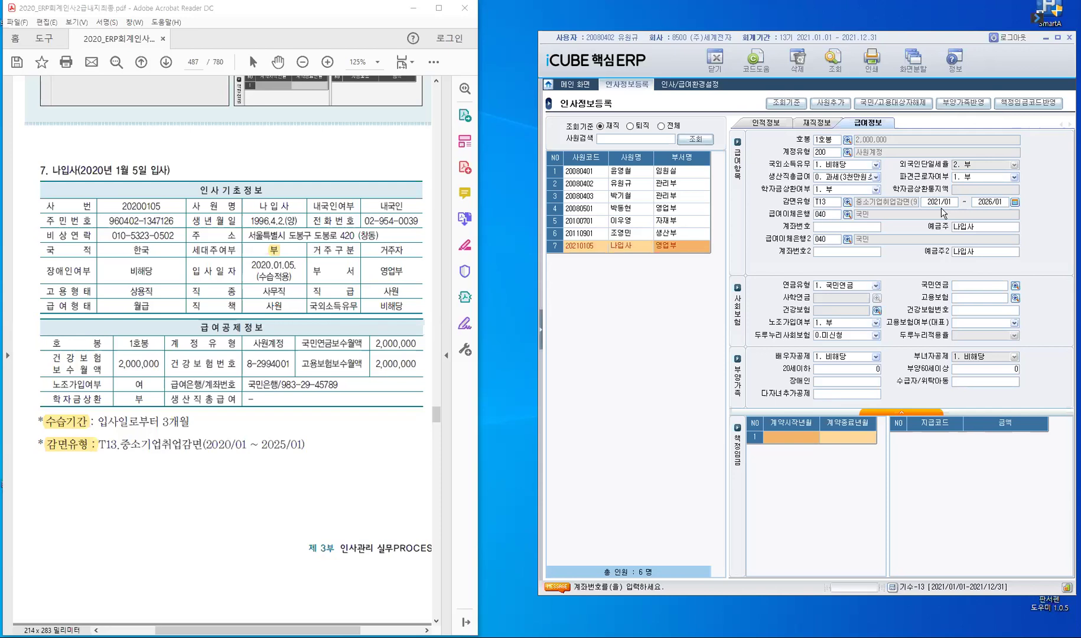
Step: Enter the salary account number and leave the second salary bank (급여이체은행2) blank
{"action": "key", "text": "Return"}
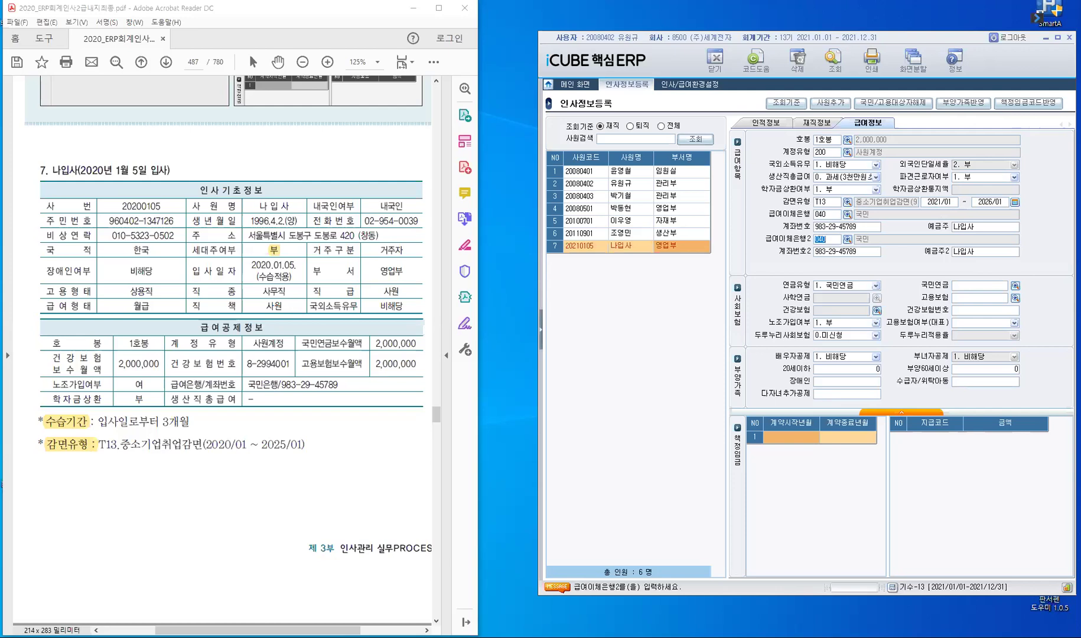
{"action": "key", "text": "Delete"}
{"action": "key", "text": "Return"}
{"action": "key", "text": "Return"}
{"action": "key", "text": "Return"}
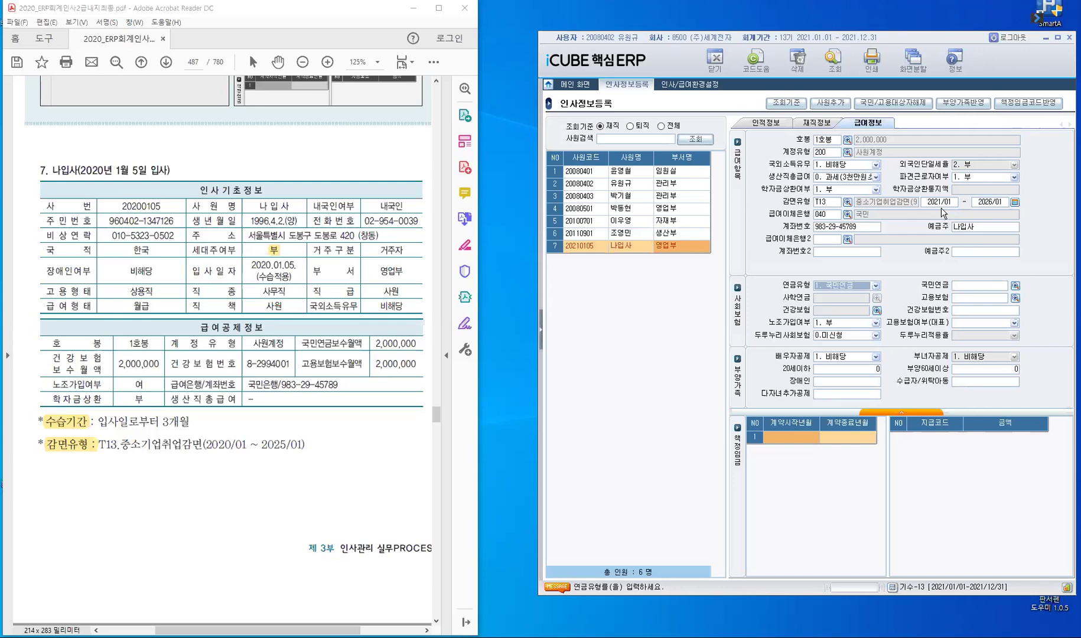
{"action": "key", "text": "Return"}
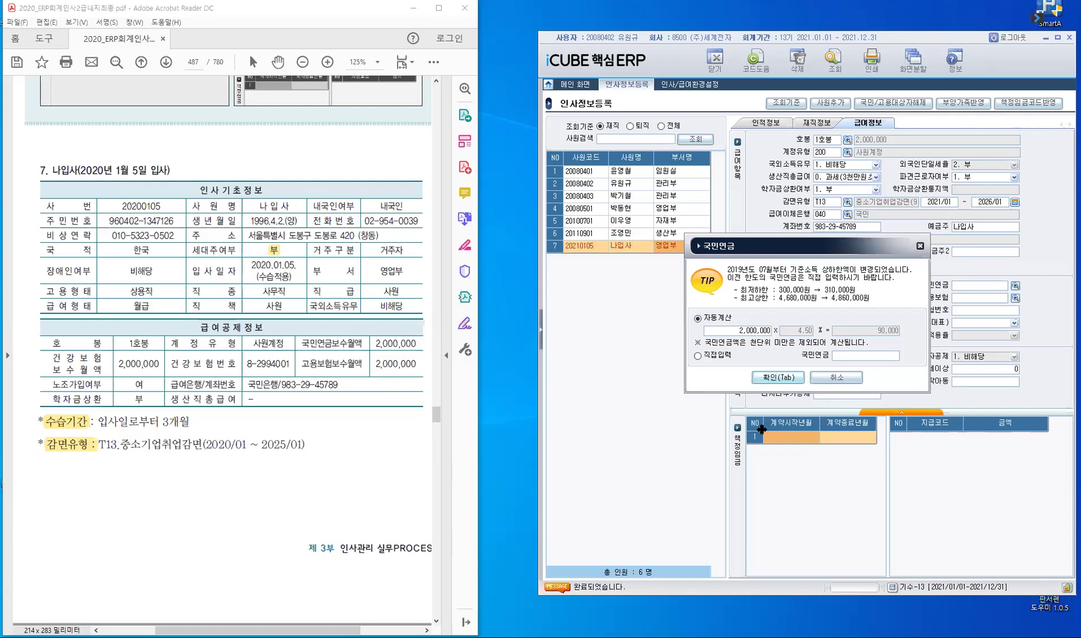
Step: Accept the 90,000 국민연금 and 16,000 고용보험 amounts, leaving 건강보험 blank
{"action": "key", "text": "Tab"}
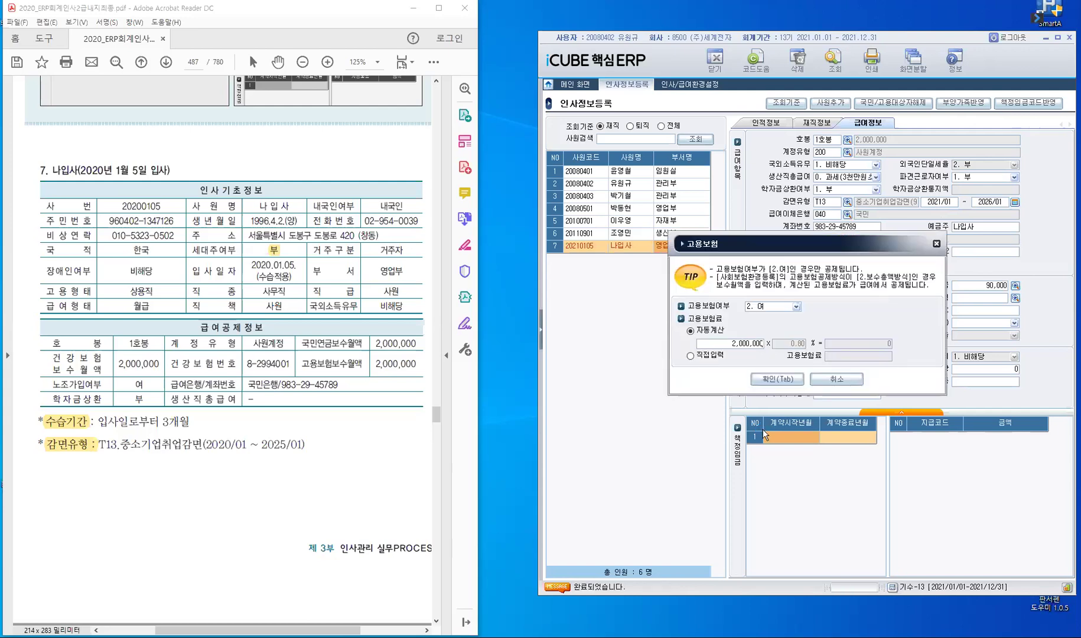
{"action": "left_click", "coordinate": [781, 378]}
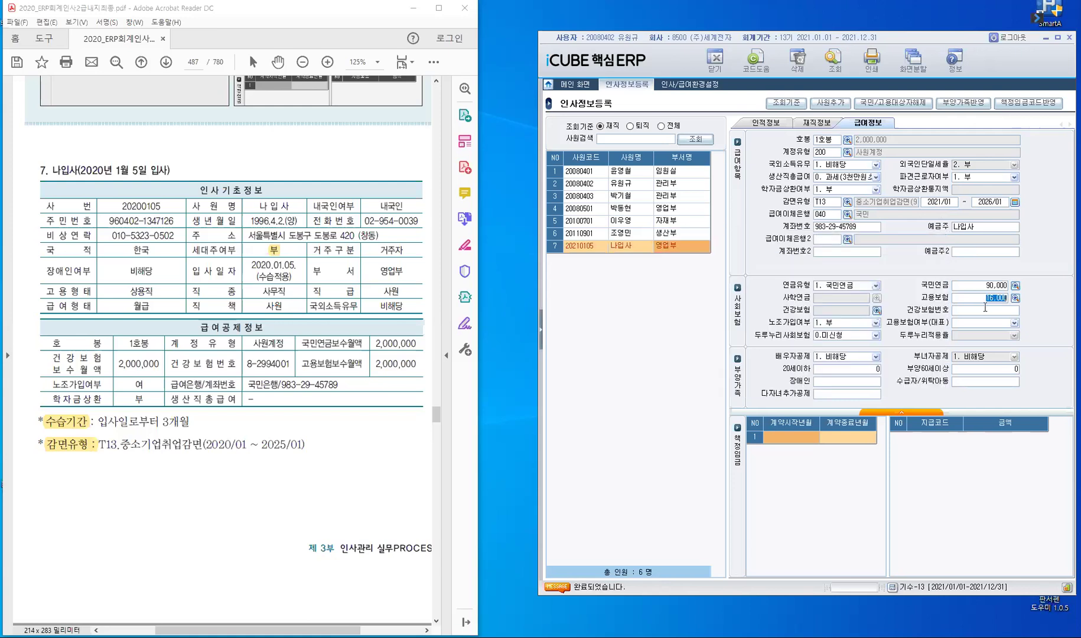
{"action": "left_click", "coordinate": [876, 311]}
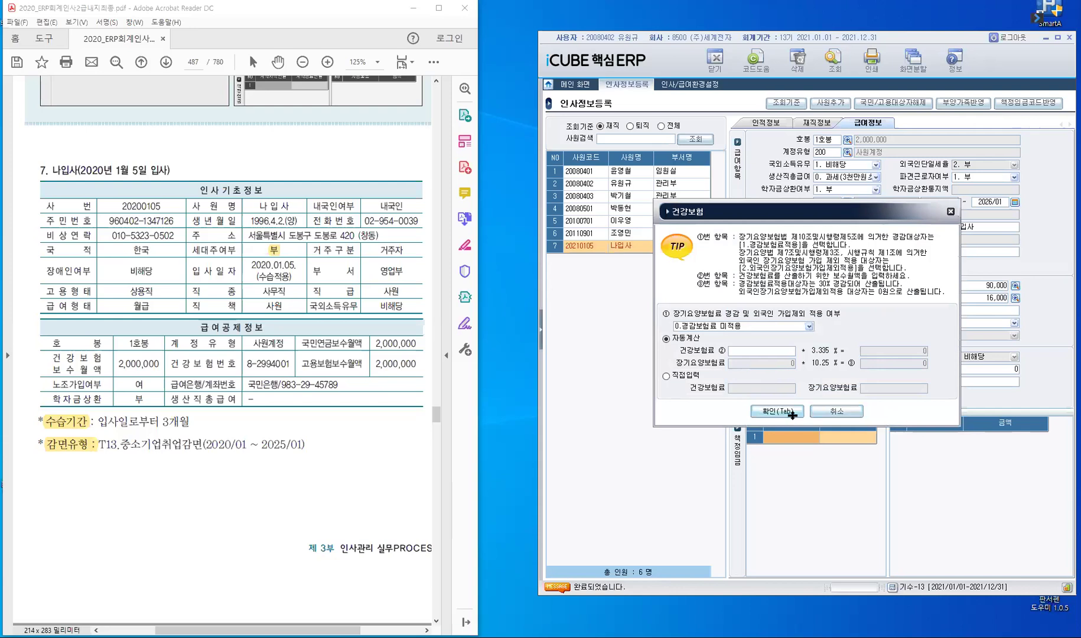
{"action": "key", "text": "Tab"}
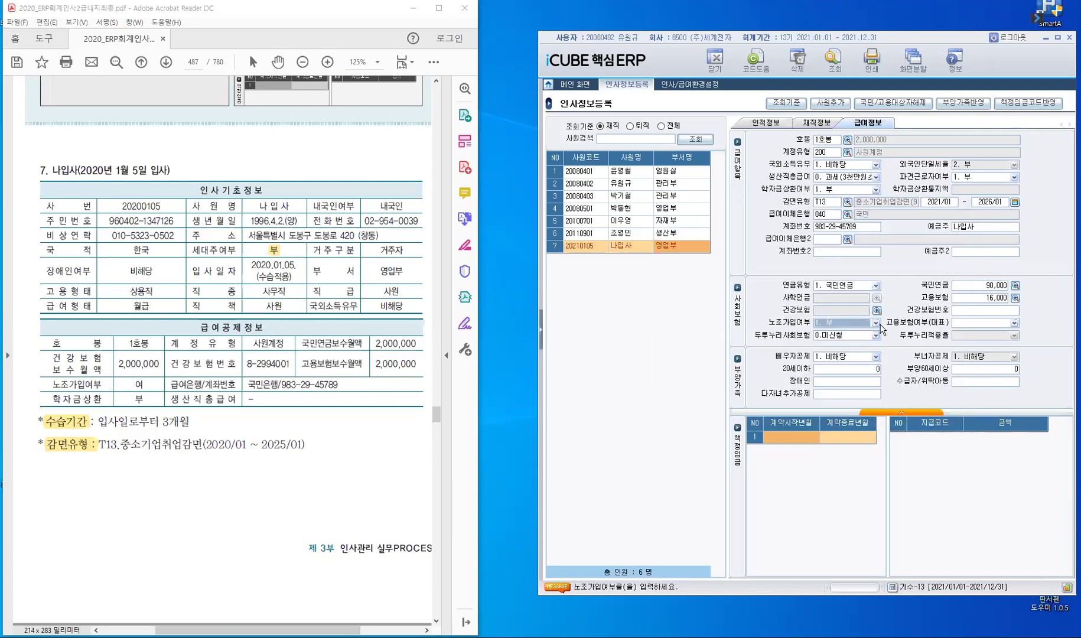
Step: Set 고용보험여부(대표) to 1. 부 and 노조가입여부 to 2. 여 for the new hire
{"action": "left_click", "coordinate": [1014, 324]}
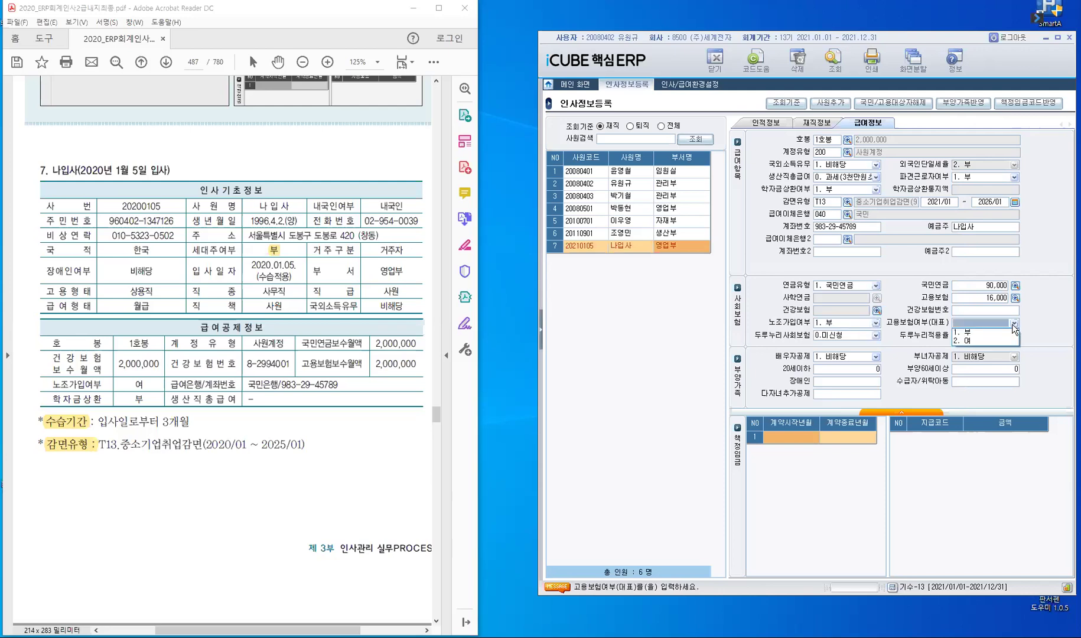
{"action": "left_click", "coordinate": [982, 333]}
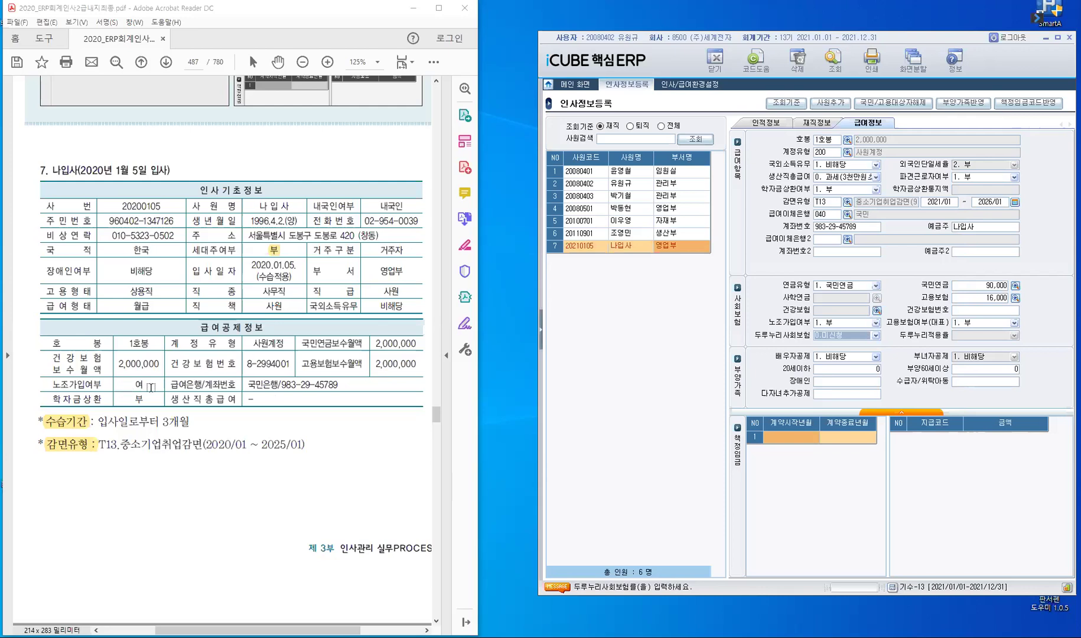
{"action": "left_click", "coordinate": [152, 388]}
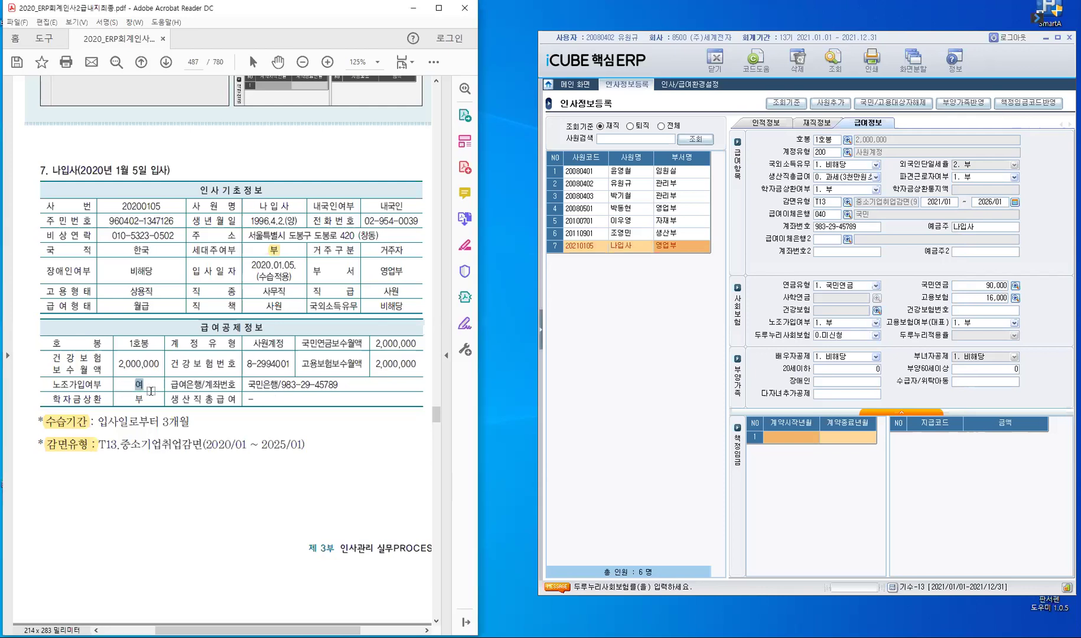
{"action": "left_click", "coordinate": [877, 325]}
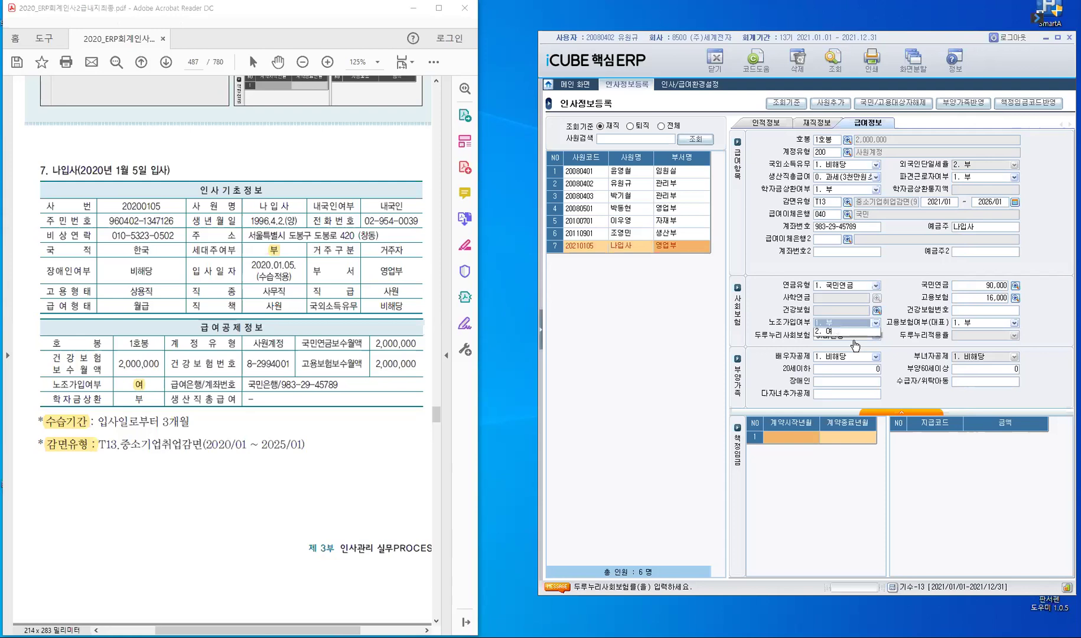
{"action": "left_click", "coordinate": [865, 331]}
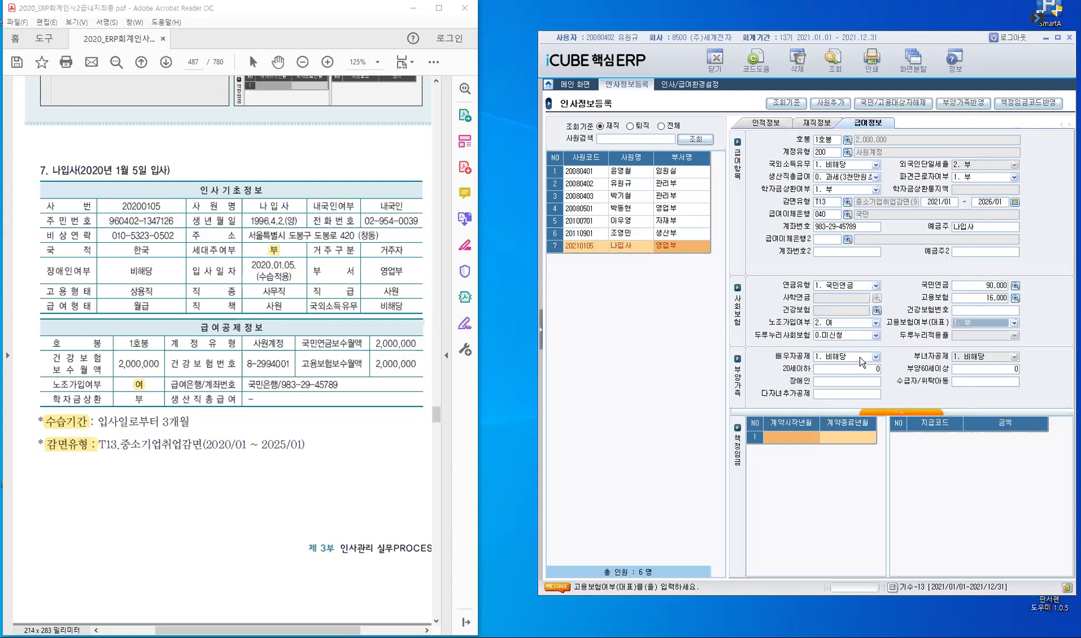
{"action": "key", "text": "Return"}
{"action": "key", "text": "Return"}
{"action": "key", "text": "Return"}
{"action": "key", "text": "Return"}
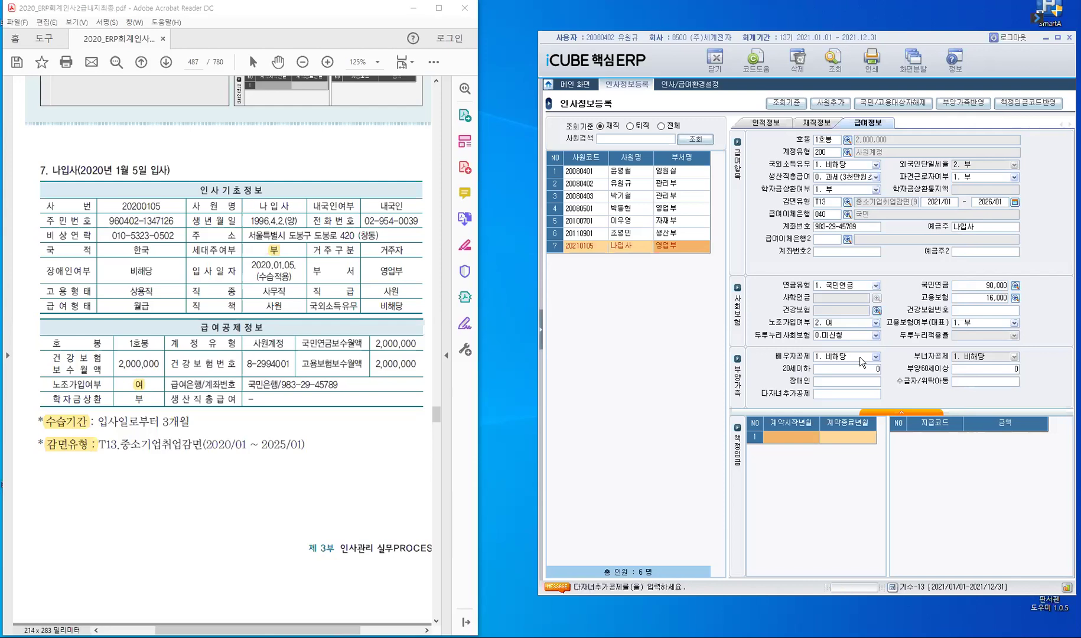
{"action": "left_click", "coordinate": [579, 245]}
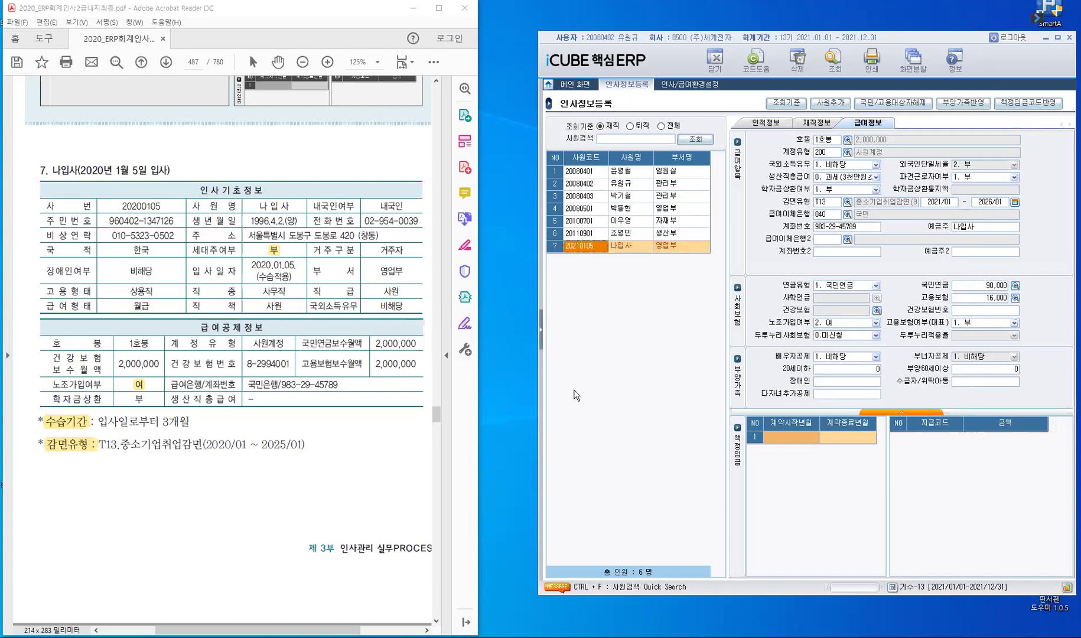
Step: Open 사원등록 under 시스템관리 > 회사등록정보 and clear the 부서 filter range
{"action": "left_click", "coordinate": [542, 335]}
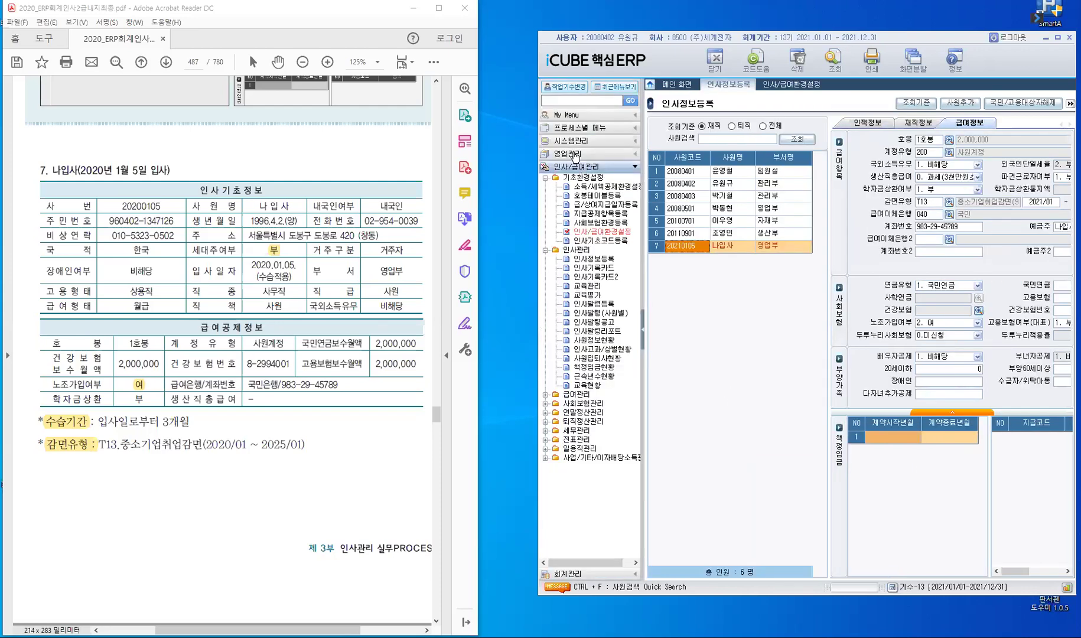
{"action": "left_click", "coordinate": [578, 143]}
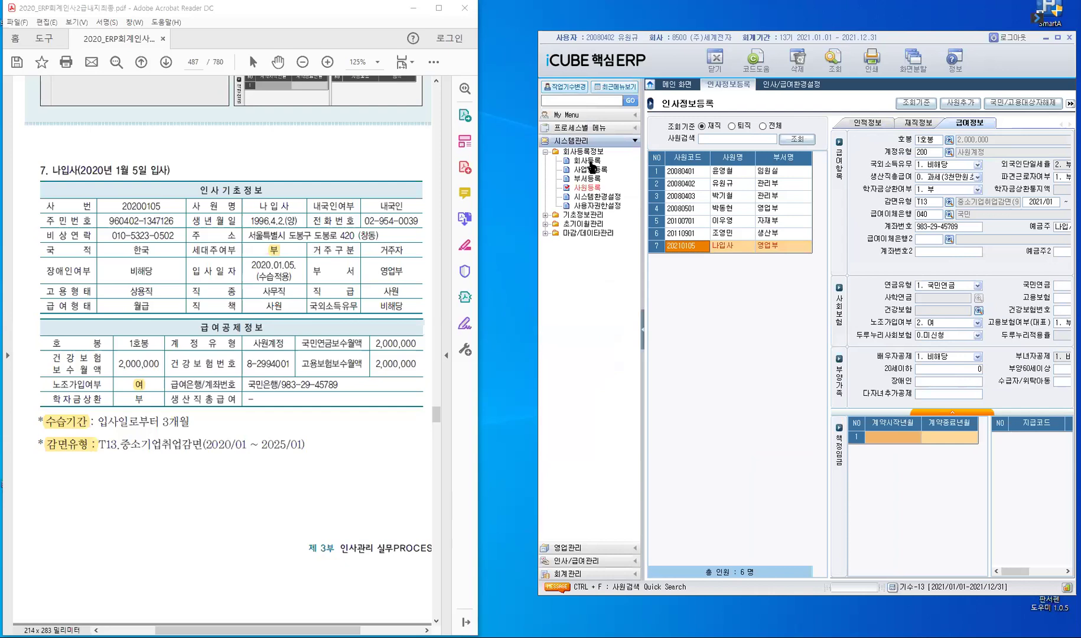
{"action": "left_click", "coordinate": [598, 189]}
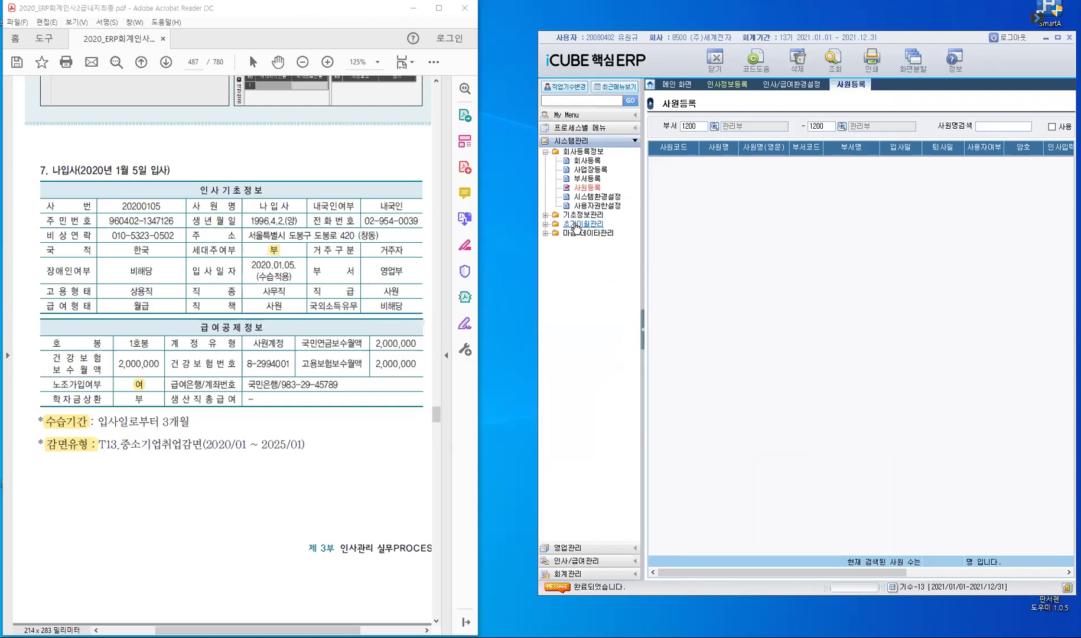
{"action": "left_click", "coordinate": [698, 125]}
{"action": "key", "text": "BackSpace"}
{"action": "key", "text": "Return"}
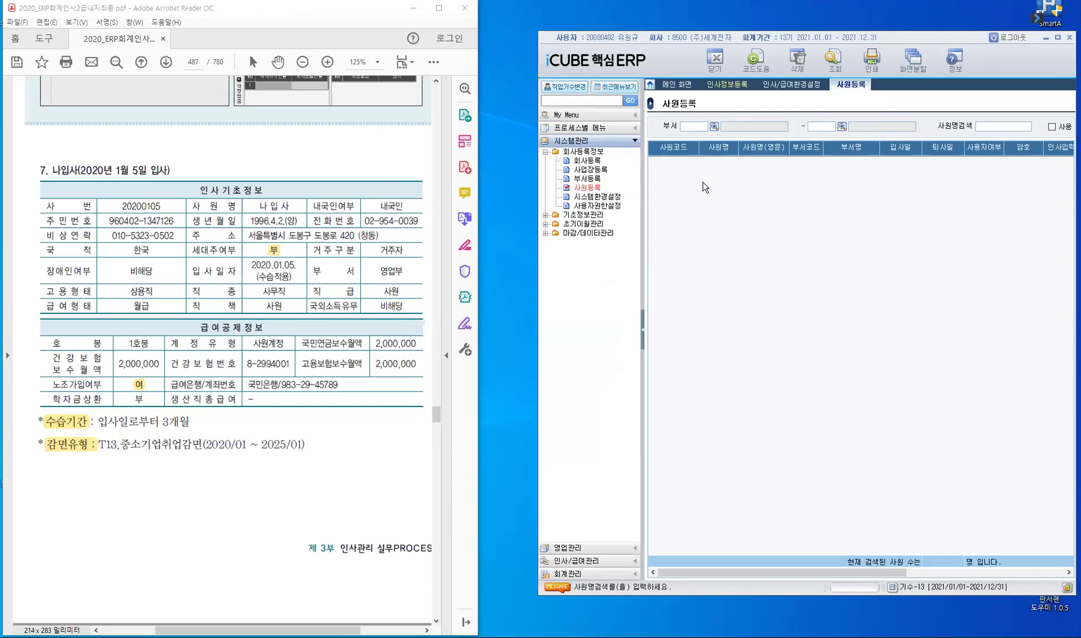
Step: List all employees, check 20210105 in 영업부 from 2021/01/05, and return to 인사정보등록
{"action": "key", "text": "Return"}
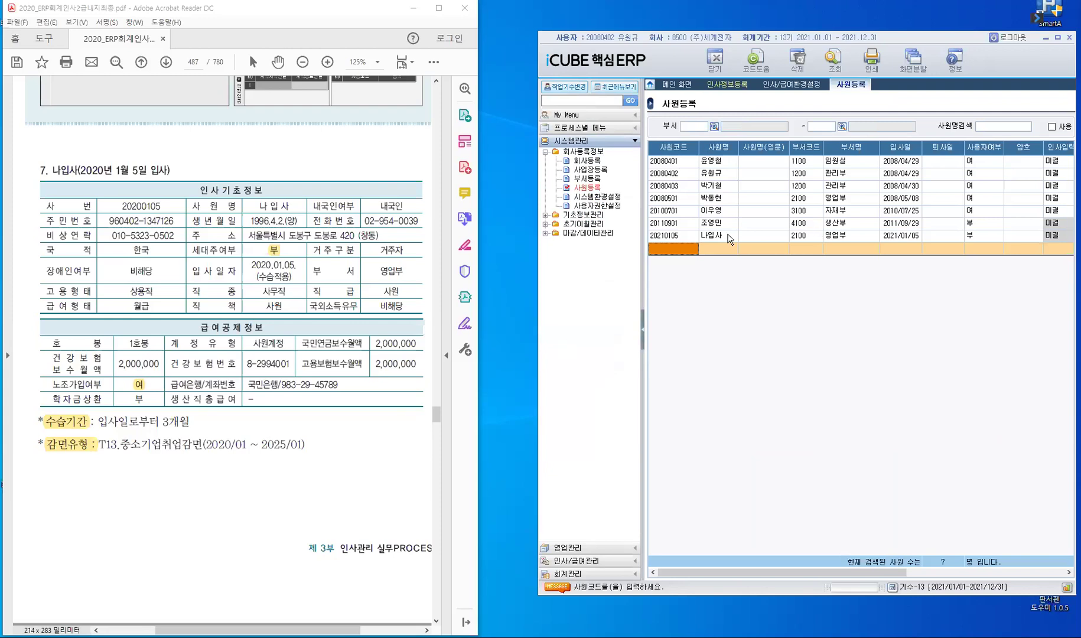
{"action": "left_click", "coordinate": [678, 235]}
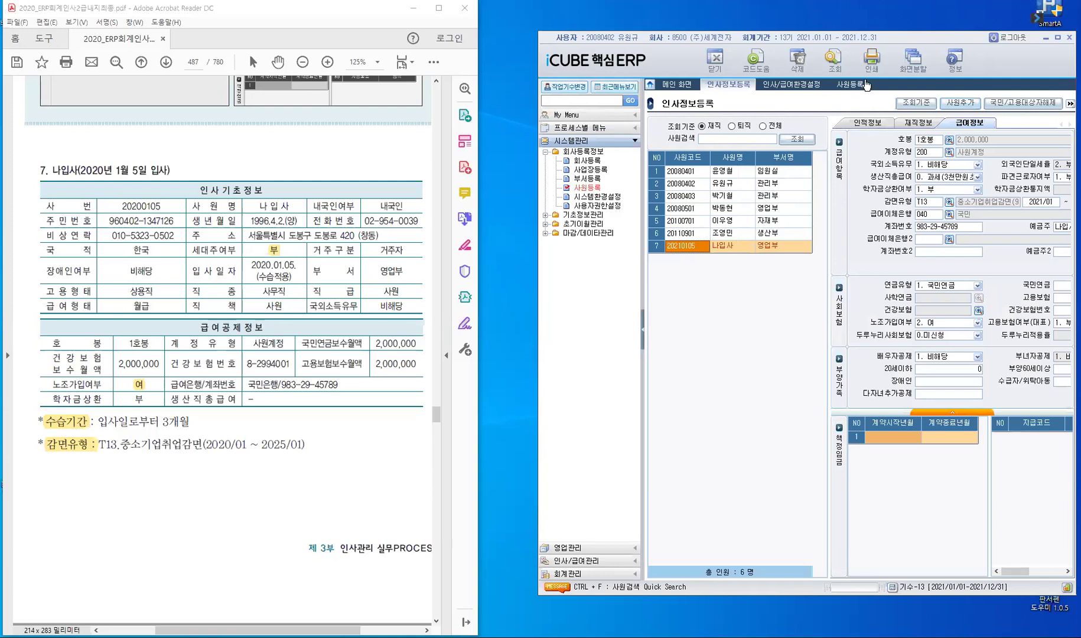
{"action": "left_click", "coordinate": [863, 86]}
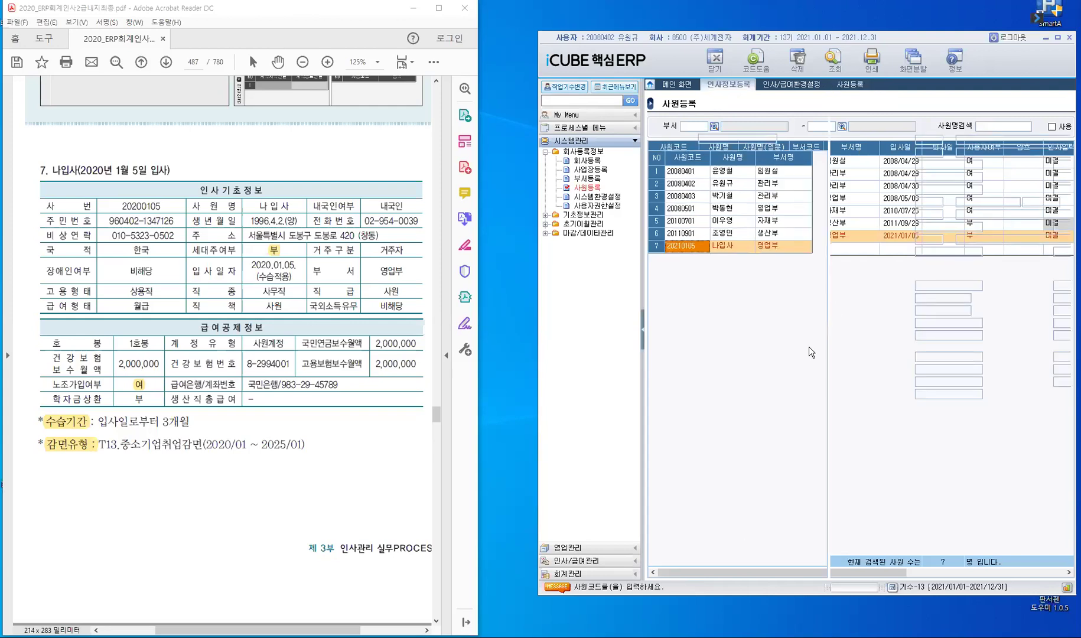
{"action": "left_click", "coordinate": [644, 331]}
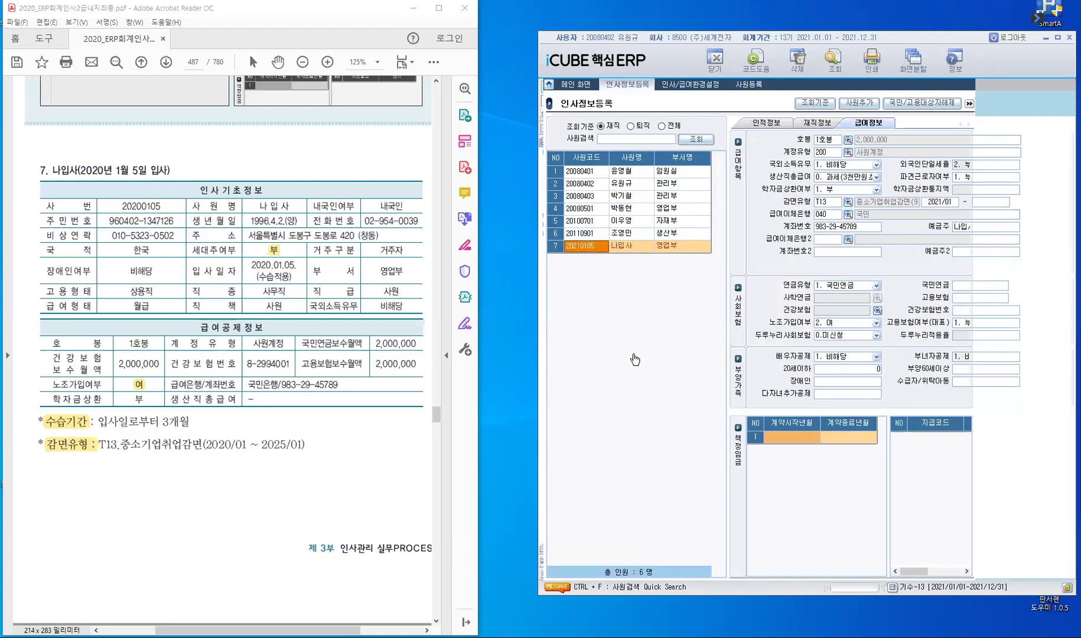